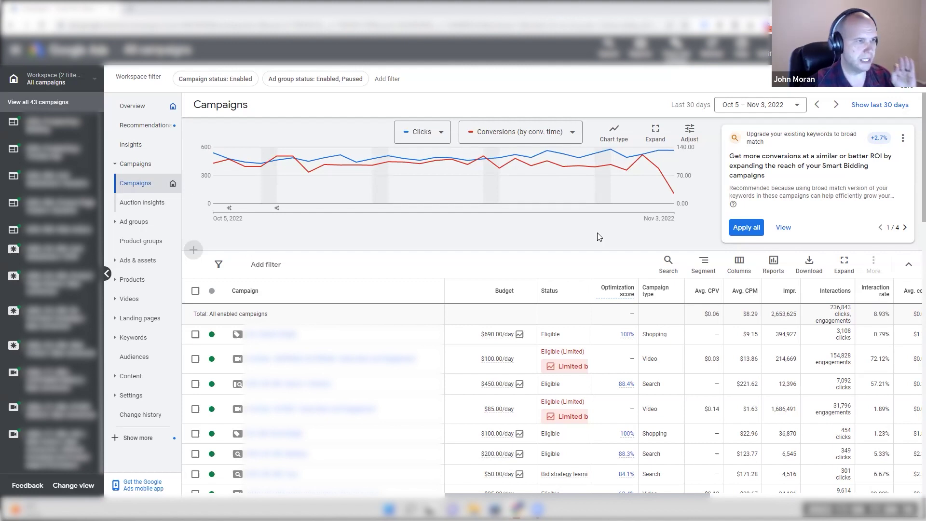
# - Examine the table of all enabled campaigns, including its campaign type, cost, bid strategy and conversion columns
pyautogui.scroll(-3, 608, 235)
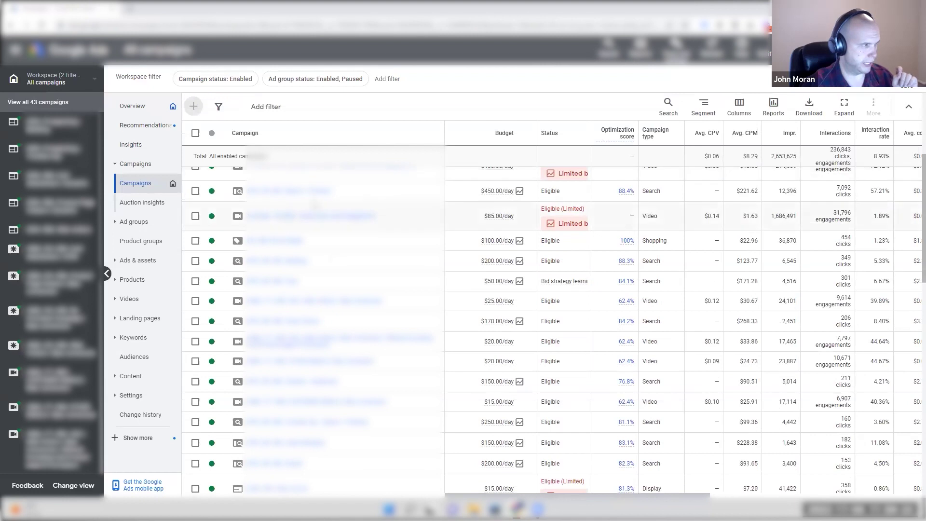
pyautogui.scroll(3, 627, 233)
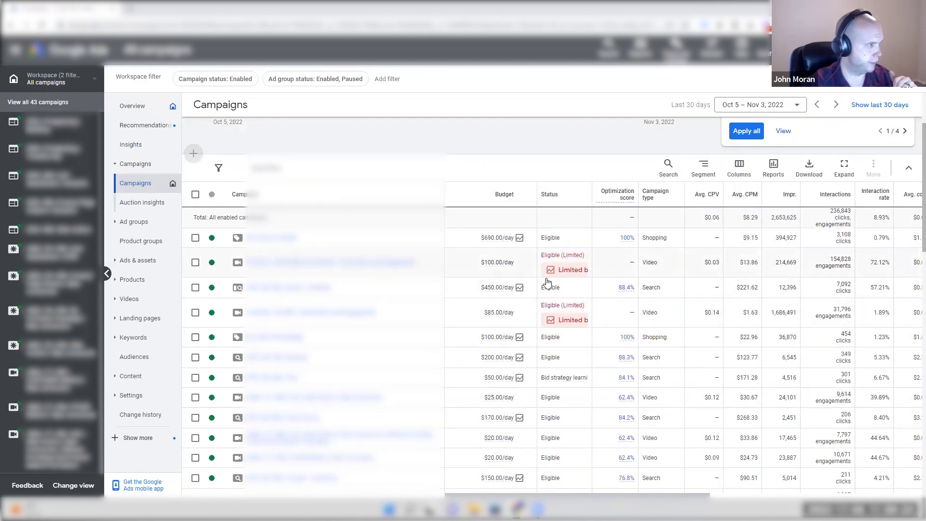
pyautogui.hscroll(5, 689, 497)
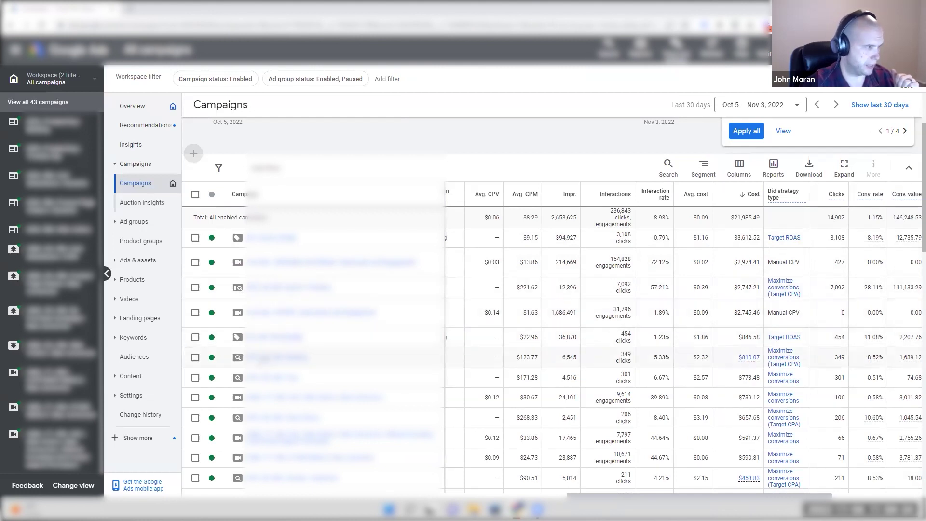
pyautogui.scroll(-3, 314, 338)
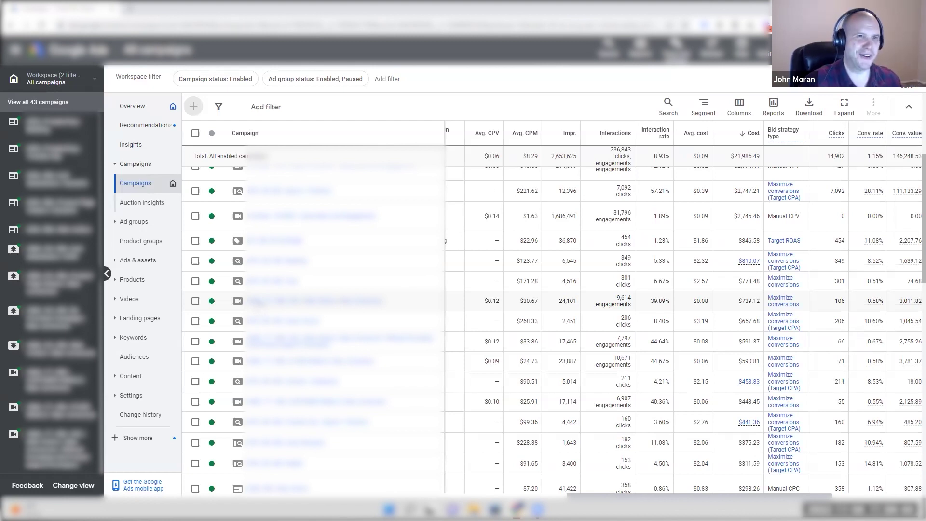
pyautogui.scroll(-1, 238, 255)
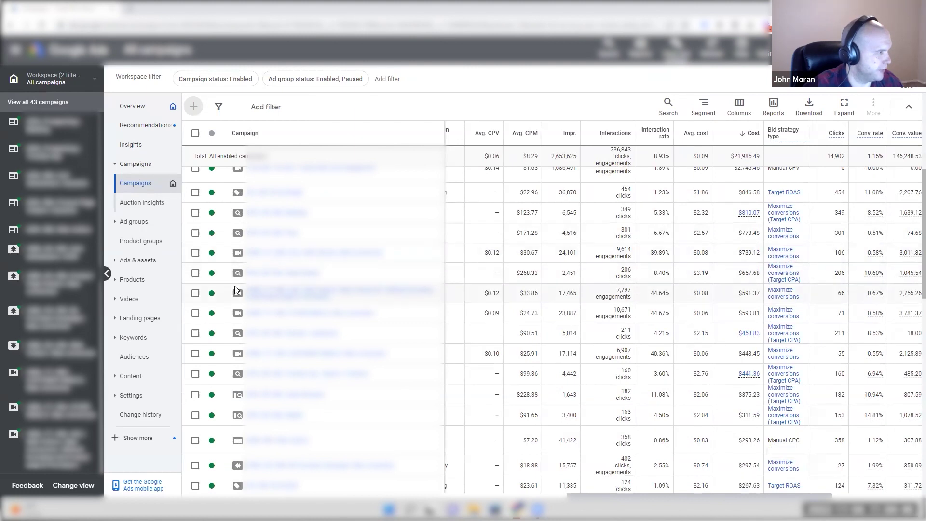
pyautogui.scroll(-2, 244, 360)
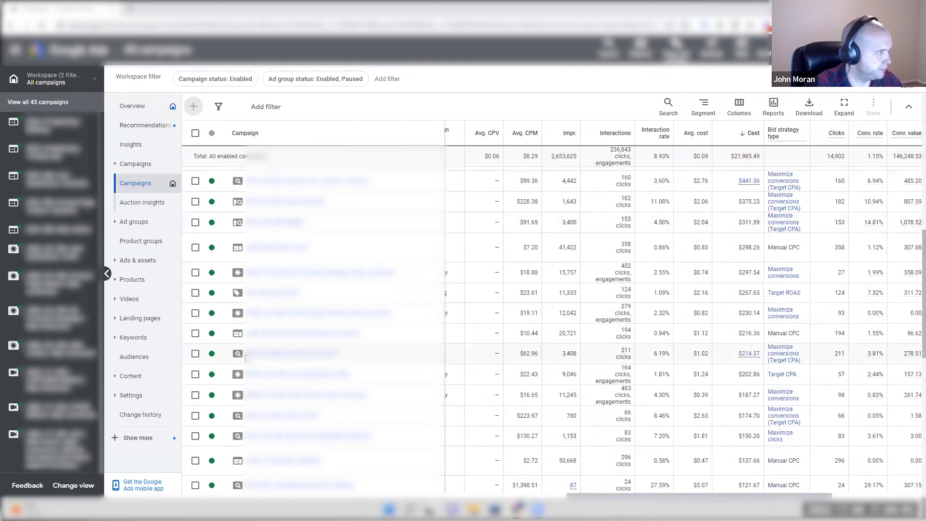
# - Switch the workspace to video campaigns and to shopping campaigns, checking the total cost of each campaign type
pyautogui.scroll(8, 244, 359)
pyautogui.click(54, 79)
pyautogui.click(226, 212)
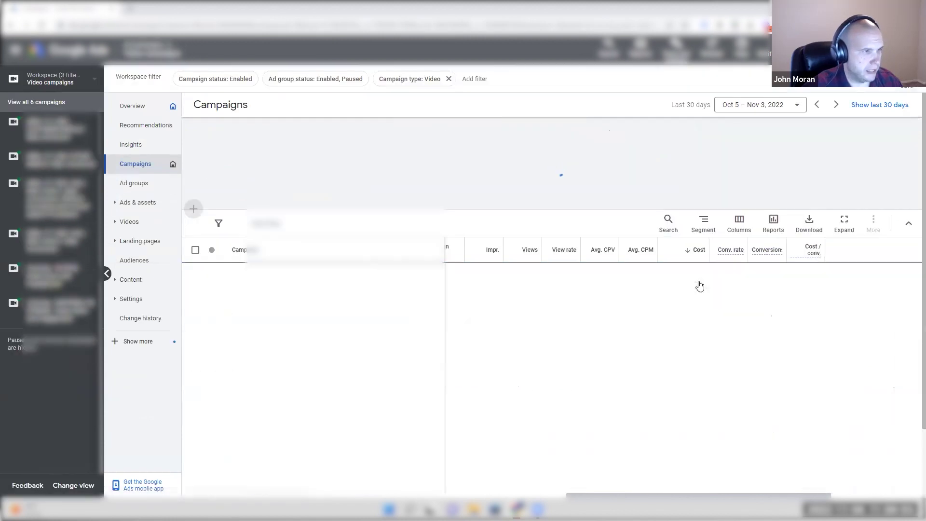
pyautogui.scroll(-2, 714, 333)
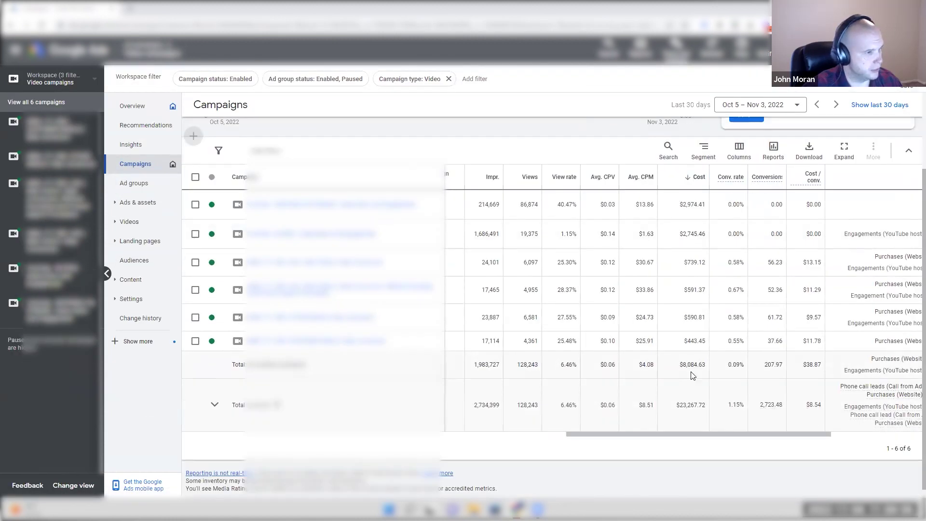
pyautogui.click(79, 82)
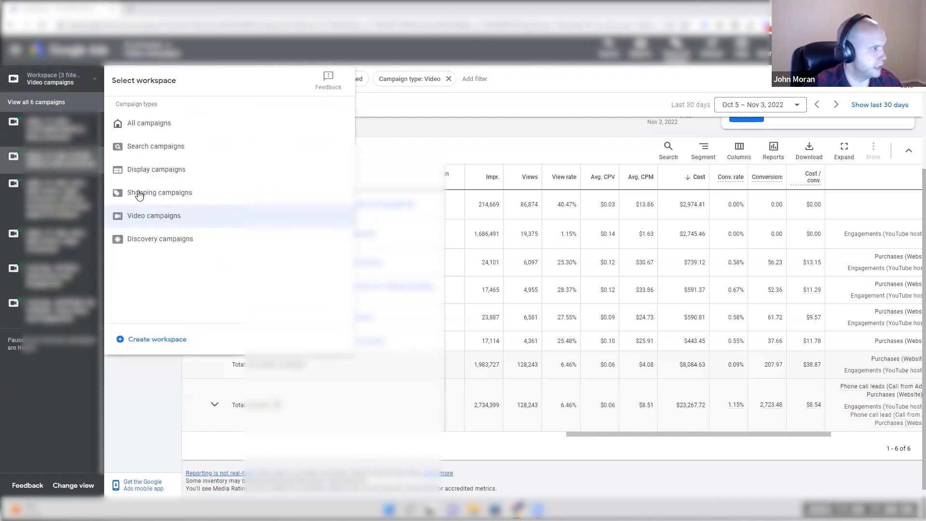
pyautogui.click(139, 193)
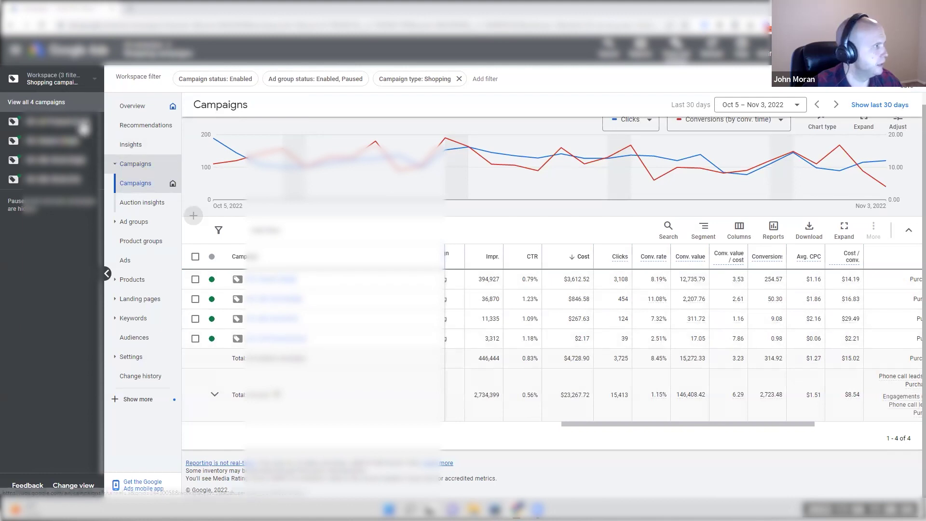
# - Switch the workspace to search campaigns and check their total cost and the individual campaigns' bid strategies
pyautogui.click(63, 81)
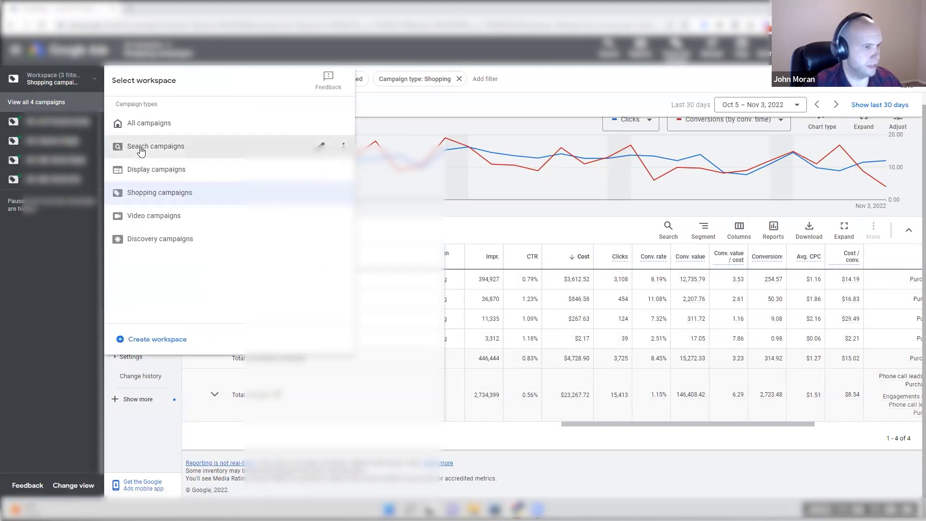
pyautogui.click(137, 146)
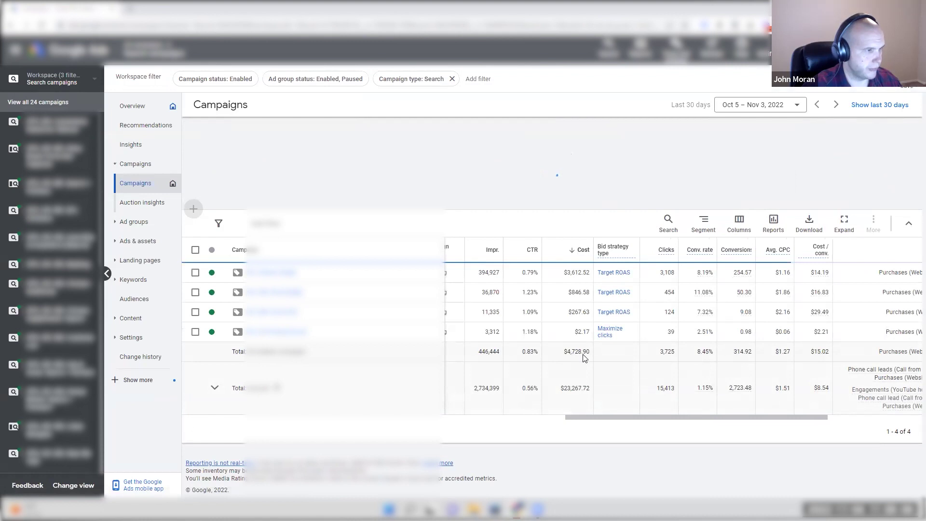
pyautogui.scroll(-10, 581, 420)
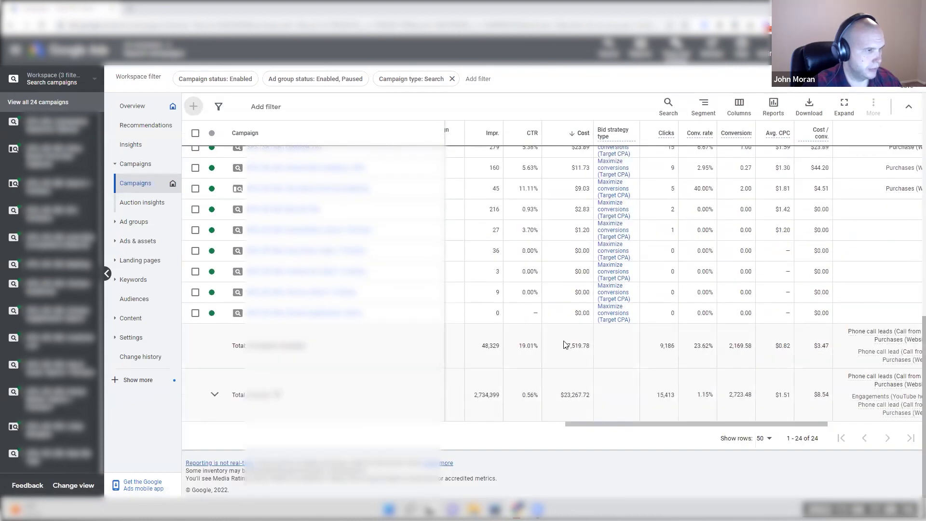
pyautogui.moveTo(588, 349); pyautogui.dragTo(637, 363)
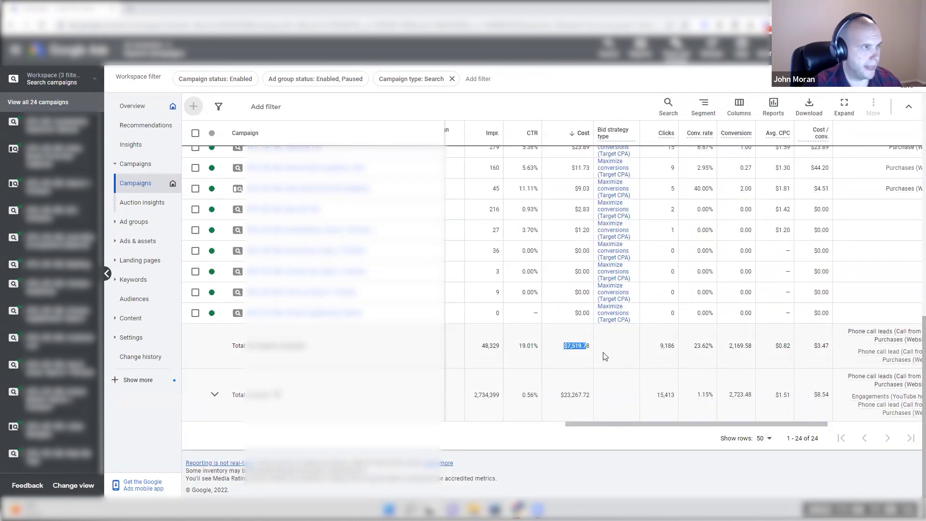
pyautogui.scroll(8, 658, 399)
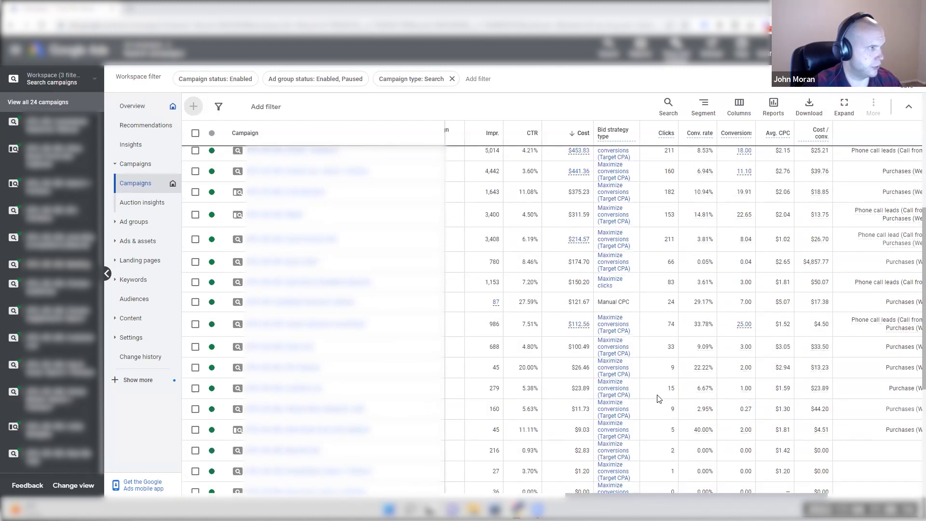
pyautogui.scroll(-8, 619, 430)
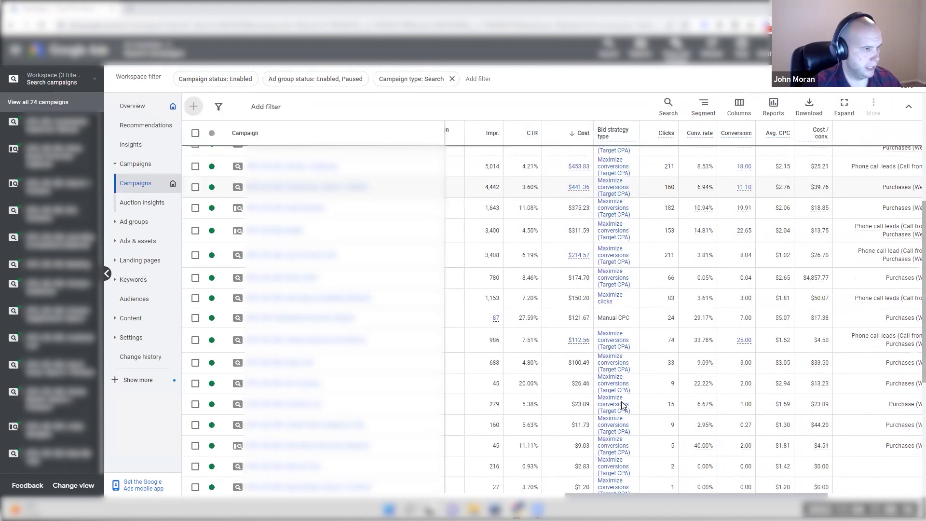
pyautogui.scroll(8, 613, 407)
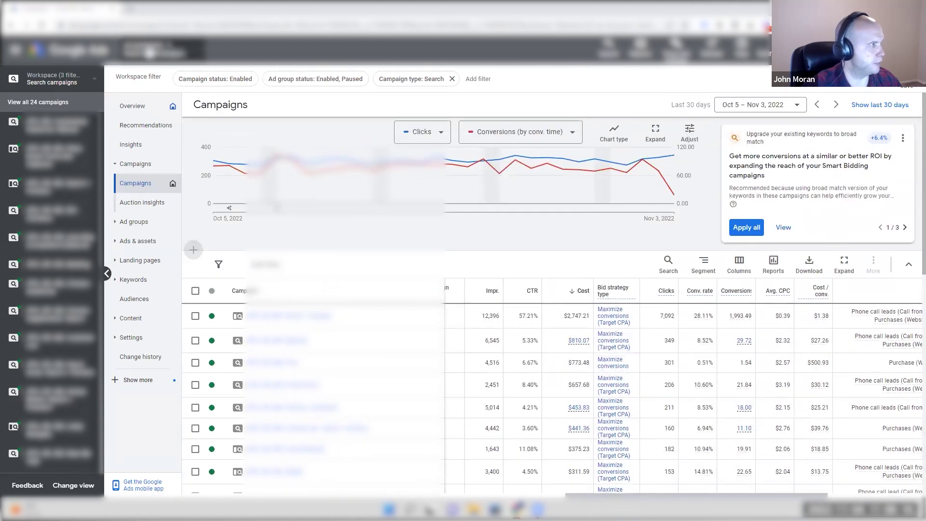
# - Remove the Search campaign type filter and examine the campaigns' costs, bid strategy types and conversion values
pyautogui.click(452, 79)
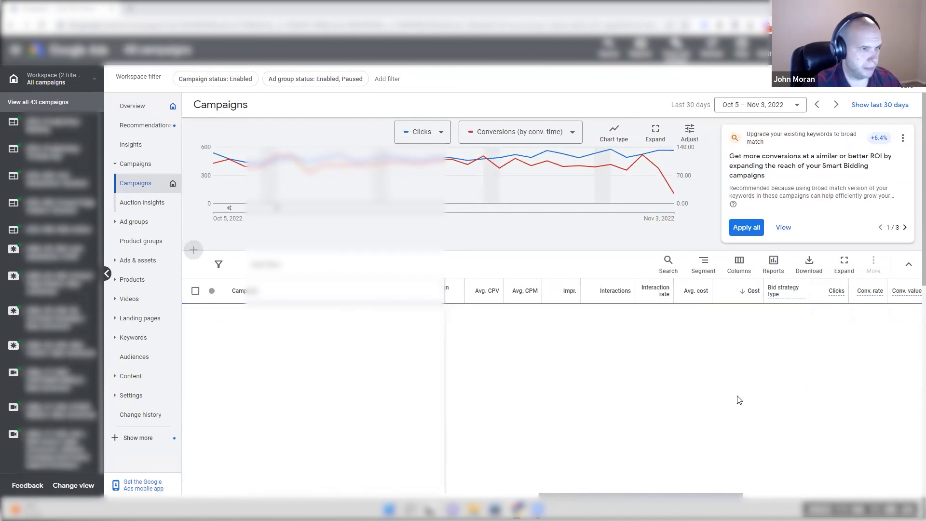
pyautogui.hscroll(5, 705, 383)
pyautogui.scroll(-2, 678, 322)
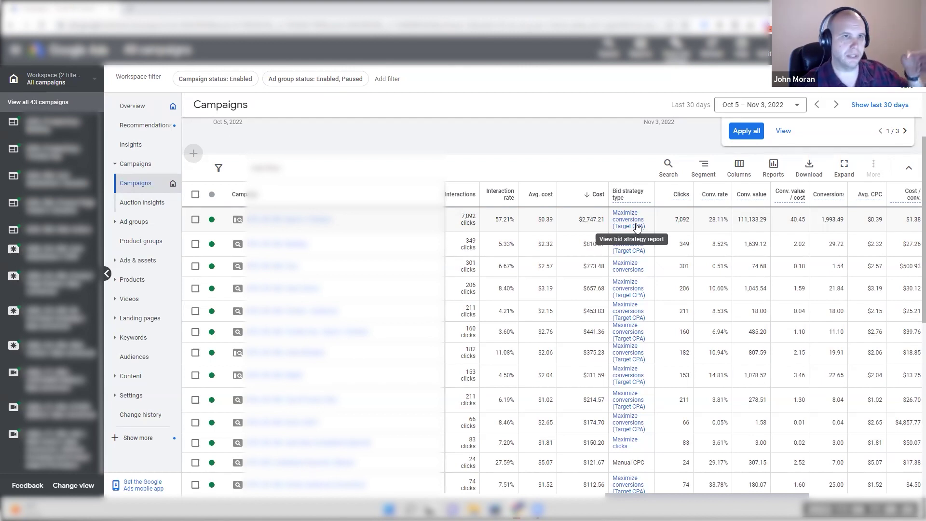
pyautogui.scroll(-1, 637, 226)
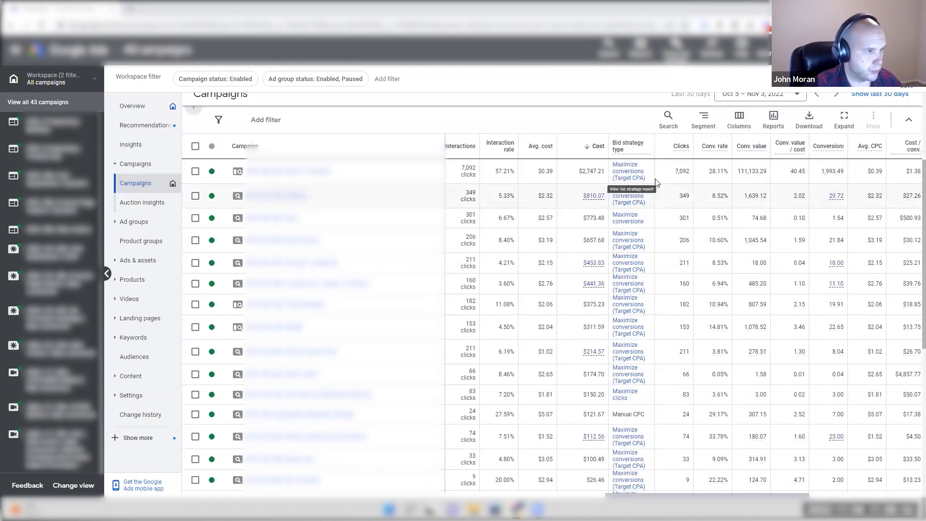
pyautogui.scroll(-6, 656, 182)
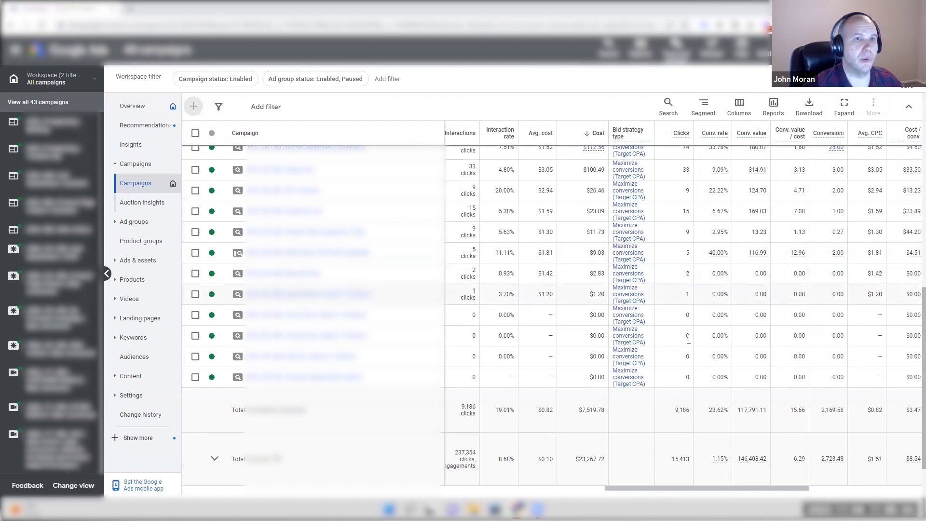
pyautogui.scroll(7, 707, 338)
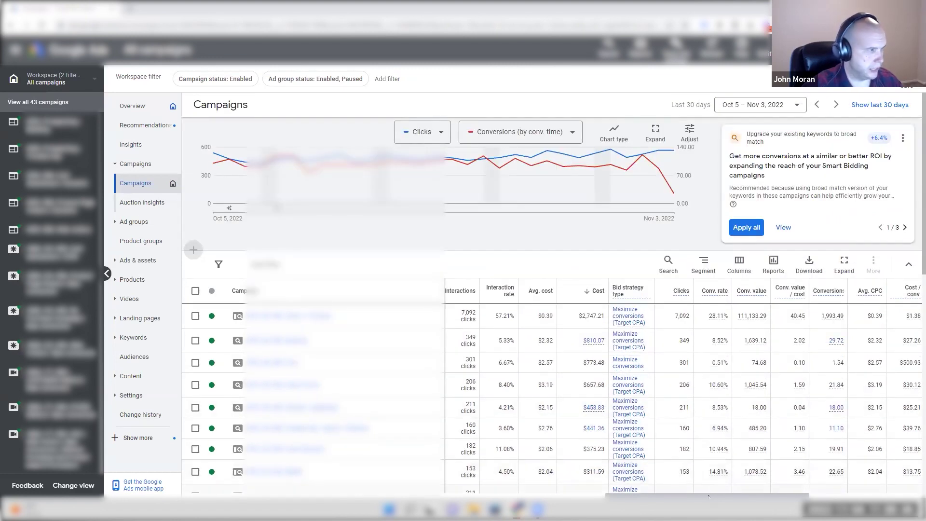
# - Sort all campaigns by conversions in descending order and check the top campaign's conversions against the account total
pyautogui.hscroll(3, 708, 496)
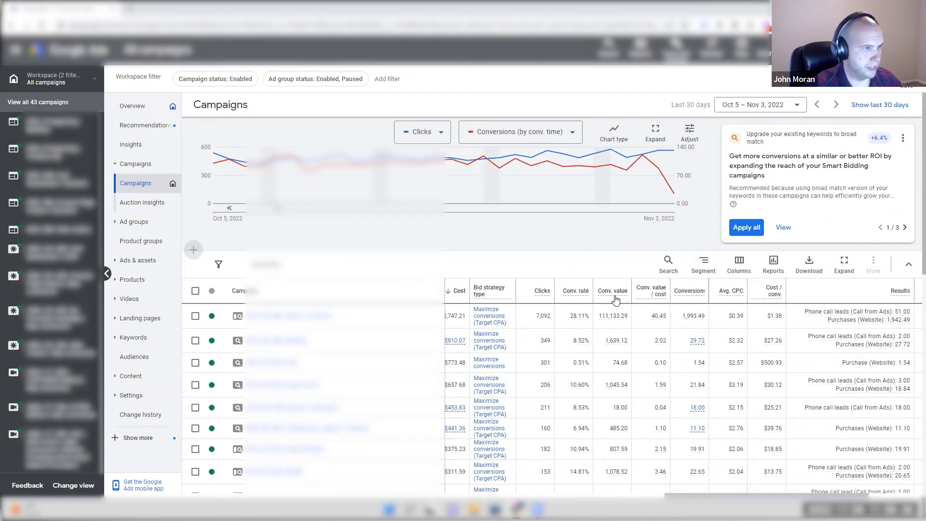
pyautogui.click(616, 291)
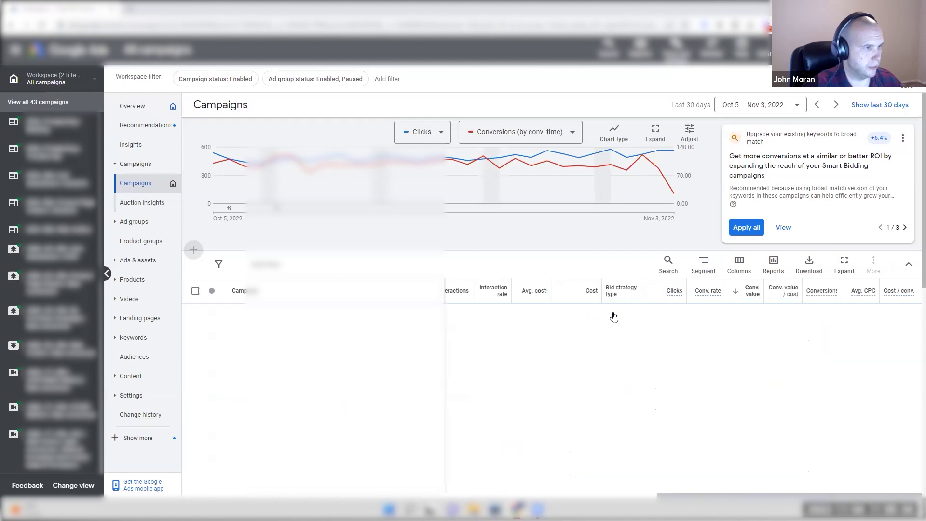
pyautogui.click(823, 299)
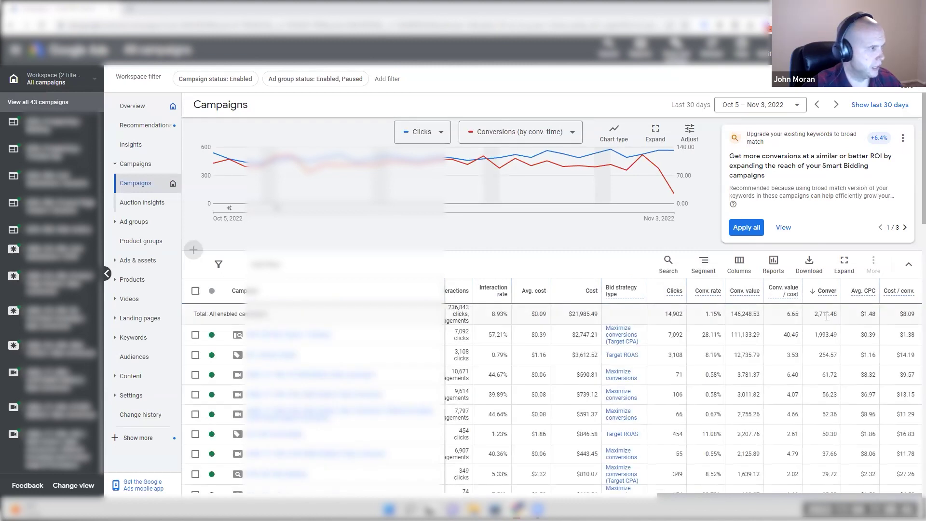
pyautogui.scroll(-1, 827, 316)
pyautogui.moveTo(814, 266); pyautogui.dragTo(838, 287)
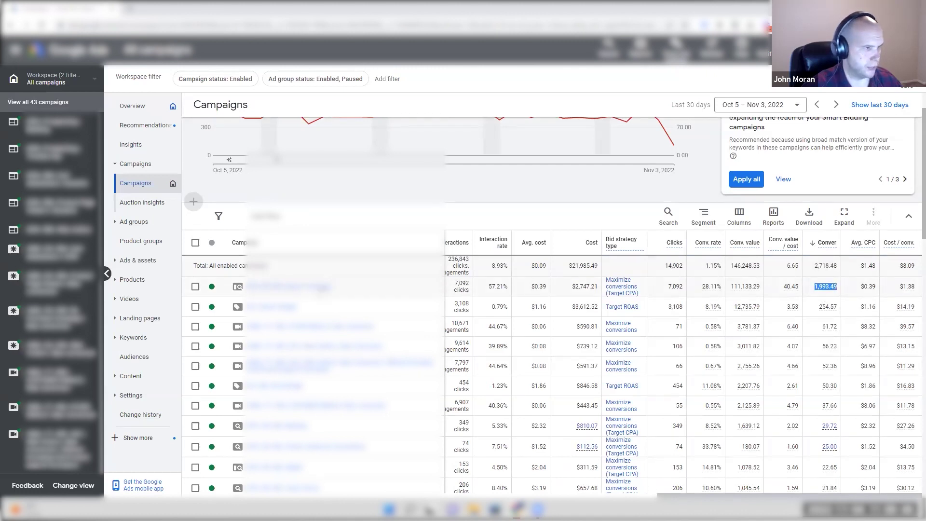
pyautogui.click(812, 293)
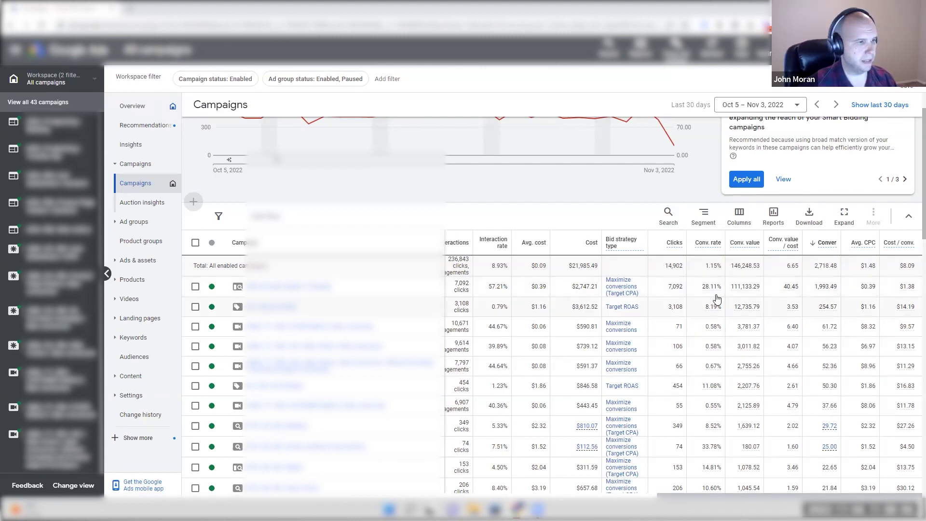
# - Review the bid strategy types and conversion figures down the whole campaign list
pyautogui.scroll(-2, 675, 246)
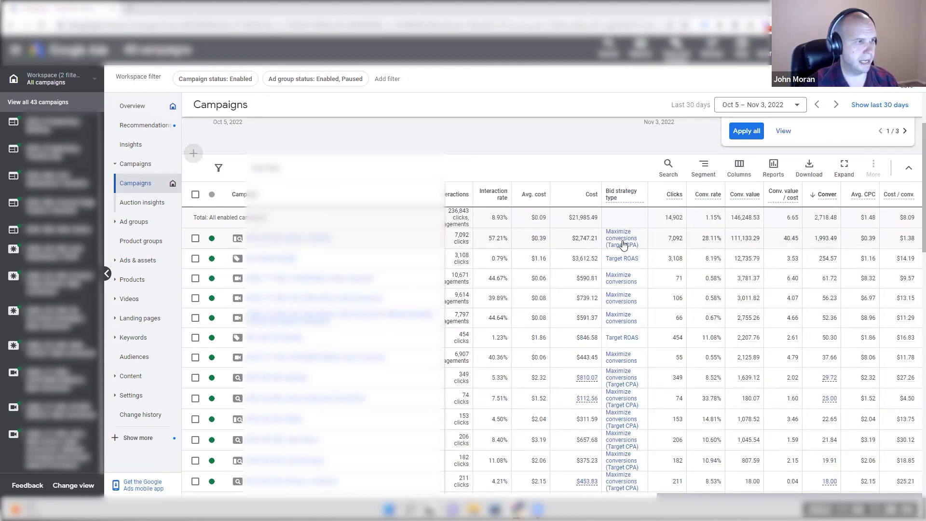
pyautogui.scroll(-6, 629, 249)
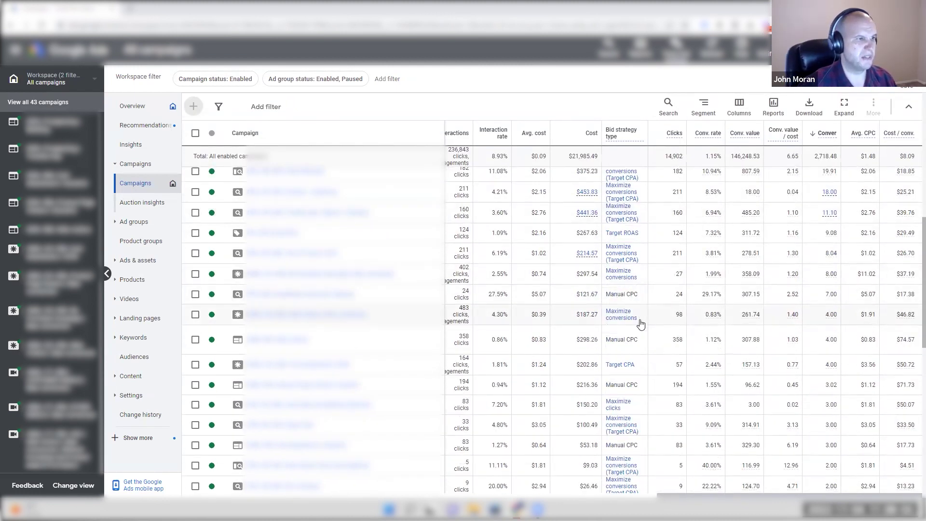
pyautogui.scroll(-10, 641, 324)
pyautogui.scroll(15, 707, 380)
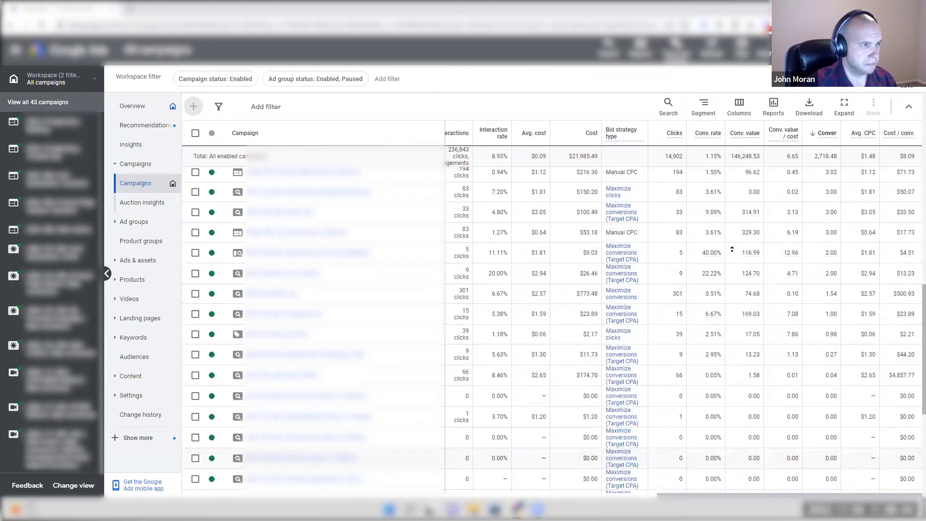
# - Open the conversions summary and compare the sources and all-conversion counts of the website Purchase and Google Analytics Transactions actions
pyautogui.click(676, 48)
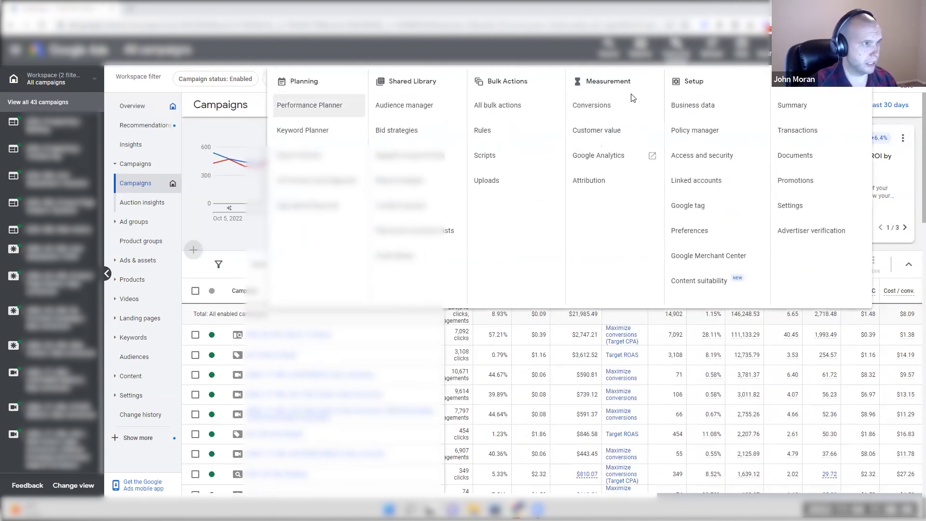
pyautogui.click(627, 103)
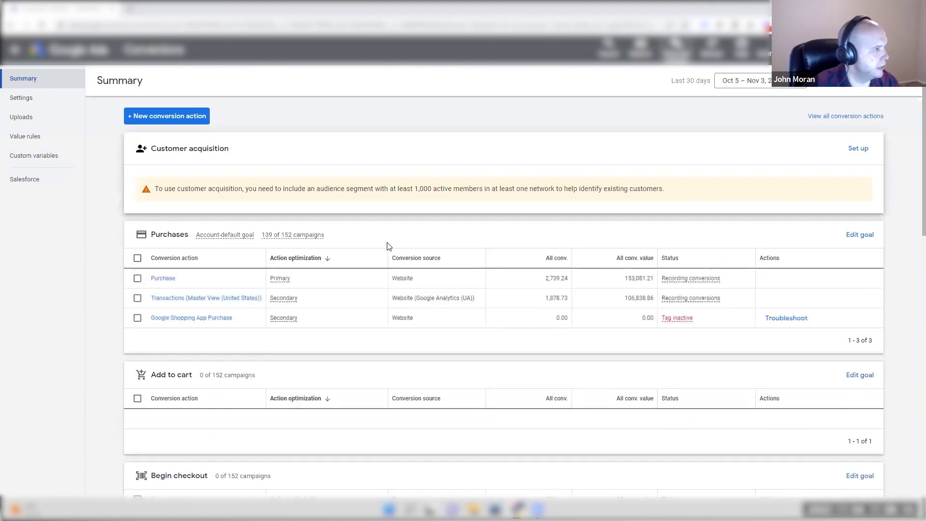
pyautogui.moveTo(407, 278); pyautogui.dragTo(397, 278)
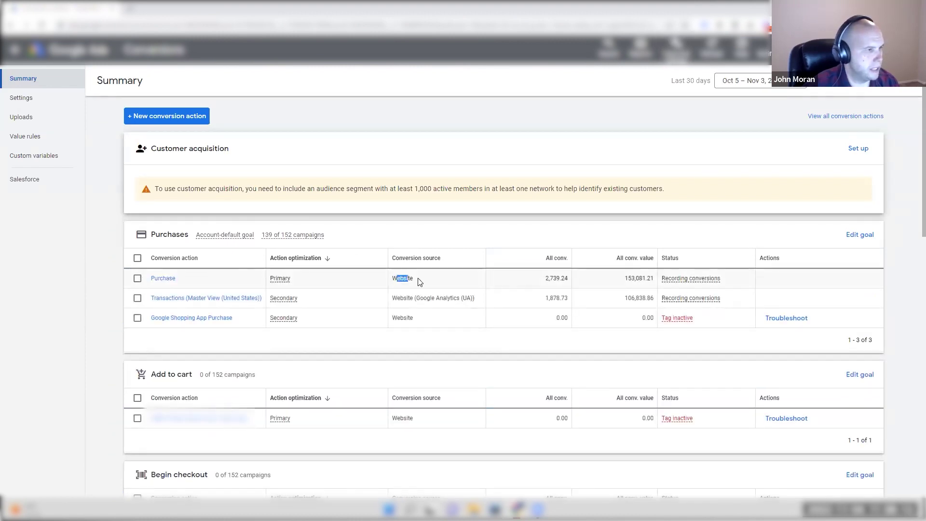
pyautogui.doubleClick(557, 298)
pyautogui.moveTo(569, 278); pyautogui.dragTo(561, 298)
pyautogui.doubleClick(543, 278)
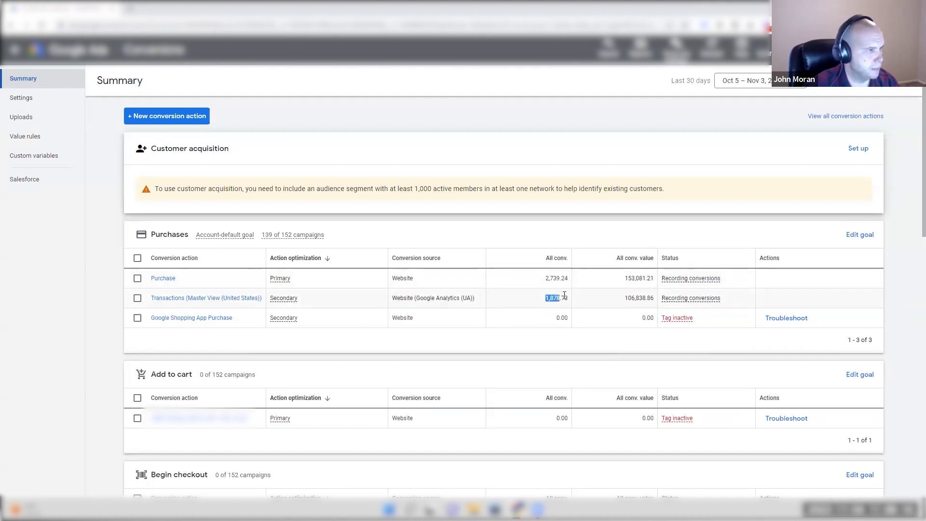
pyautogui.scroll(-1, 484, 278)
pyautogui.scroll(-1, 484, 279)
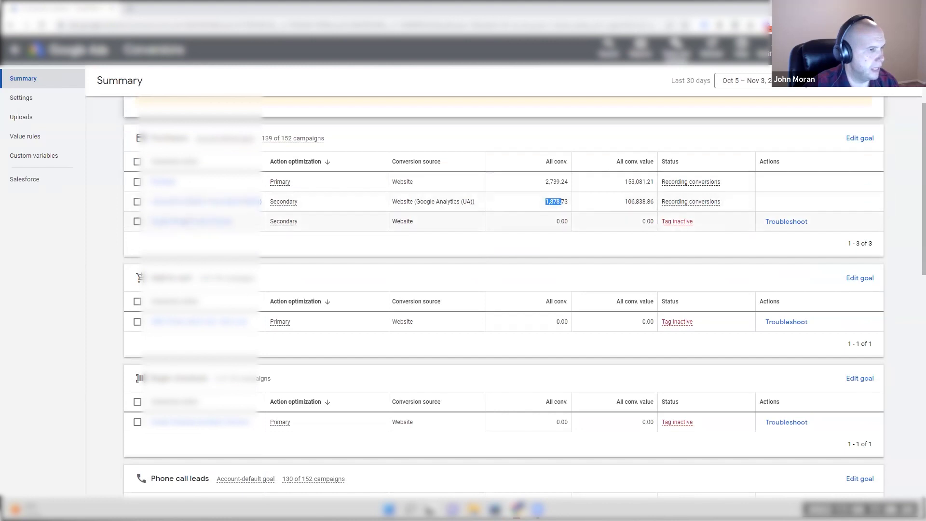
# - Review the remaining conversion goals, from phone call leads and downloads through engagements and page views, checking each action's optimization, source and status
pyautogui.scroll(-6, 246, 242)
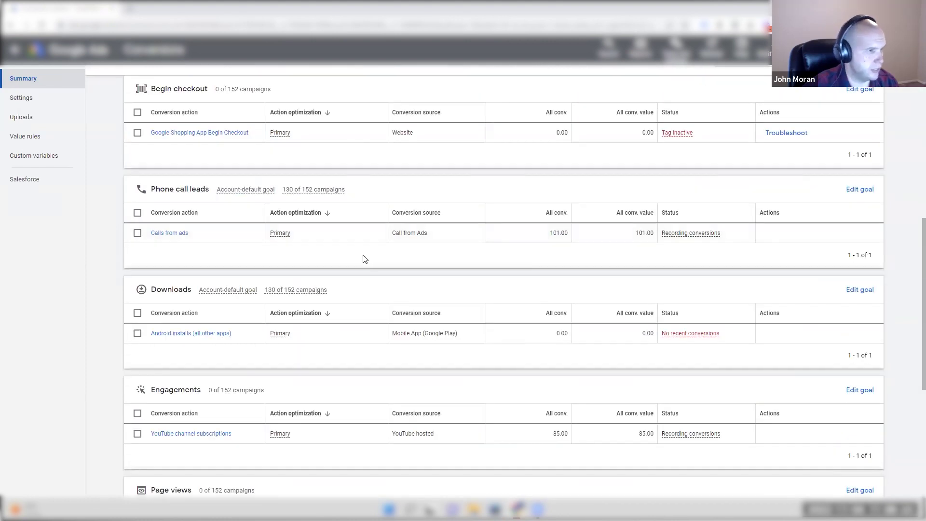
pyautogui.scroll(-4, 348, 254)
pyautogui.scroll(-2, 249, 246)
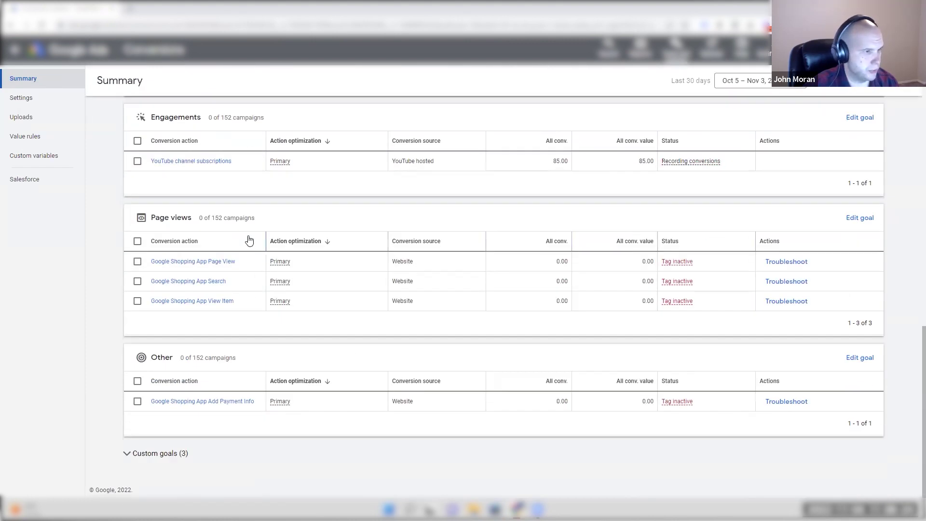
pyautogui.scroll(9, 533, 411)
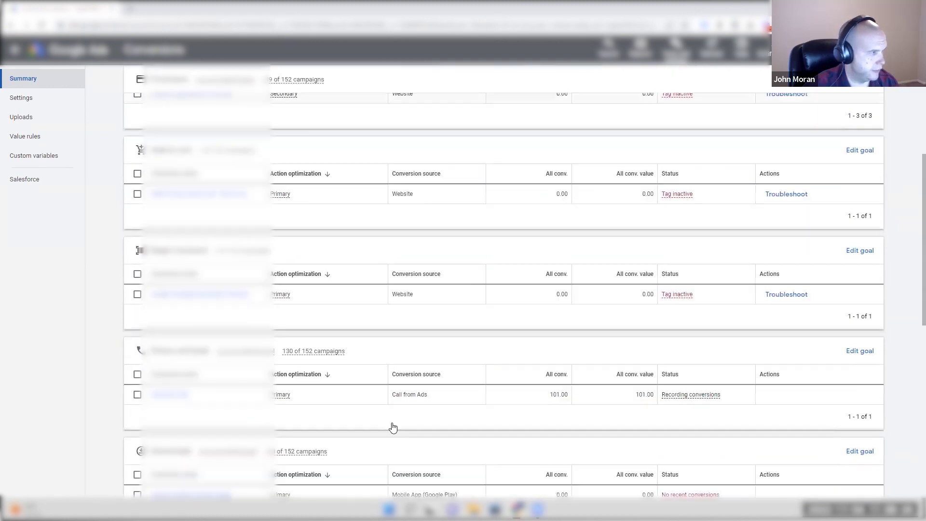
# - Expand the custom goals list and check each goal's conversion actions and total campaigns
pyautogui.scroll(-9, 290, 434)
pyautogui.click(162, 454)
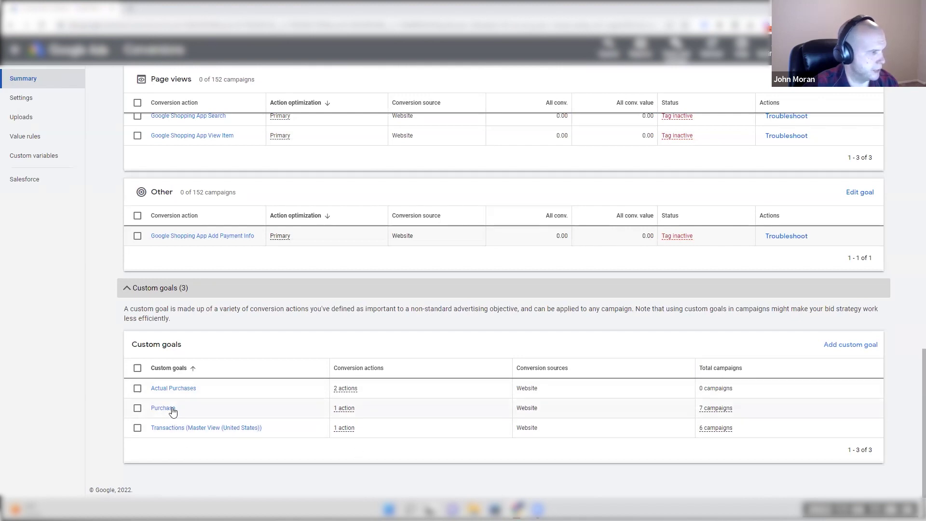
pyautogui.middleClick(391, 289)
pyautogui.scroll(20, 391, 290)
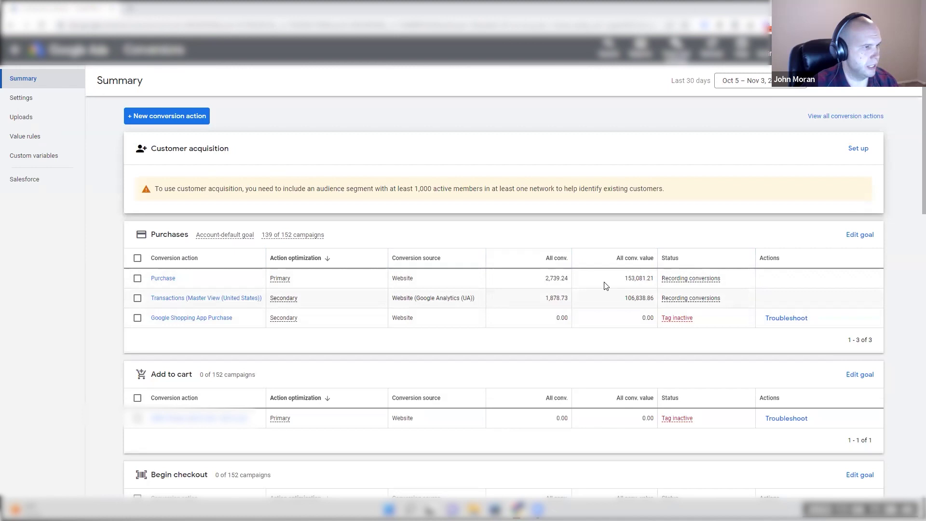
# - Open the Purchase conversion action and examine its click-through and engaged-view conversion windows
pyautogui.click(163, 278)
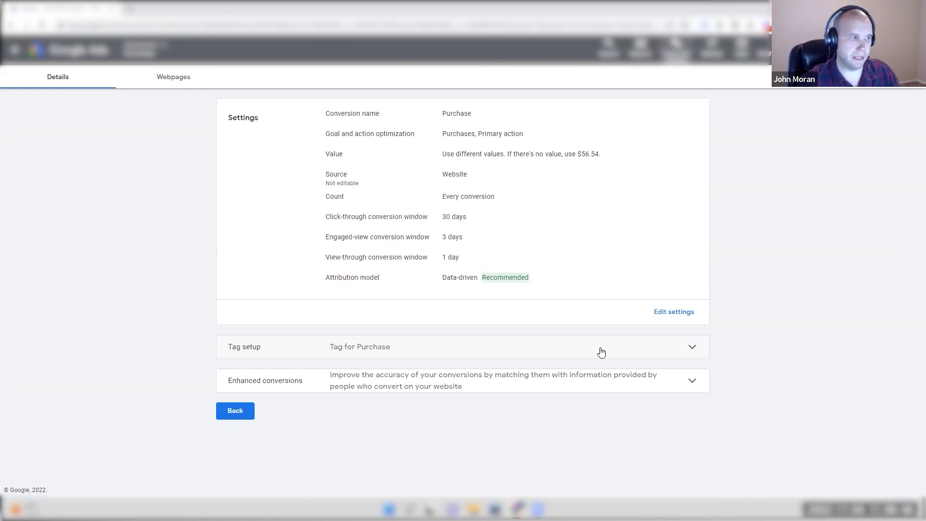
pyautogui.moveTo(327, 237); pyautogui.dragTo(551, 240)
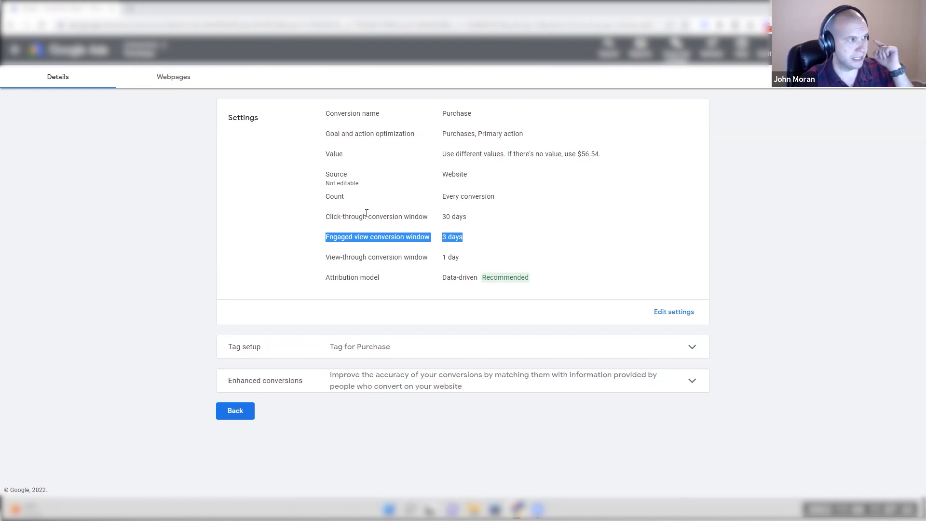
pyautogui.click(396, 216)
pyautogui.moveTo(446, 215); pyautogui.dragTo(465, 215)
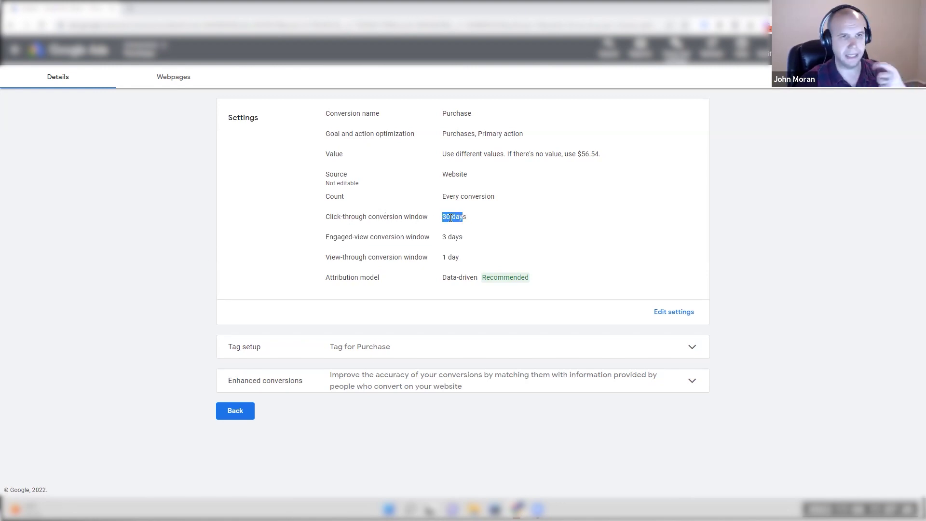
pyautogui.click(451, 217)
pyautogui.moveTo(320, 240); pyautogui.dragTo(298, 240)
pyautogui.click(468, 237)
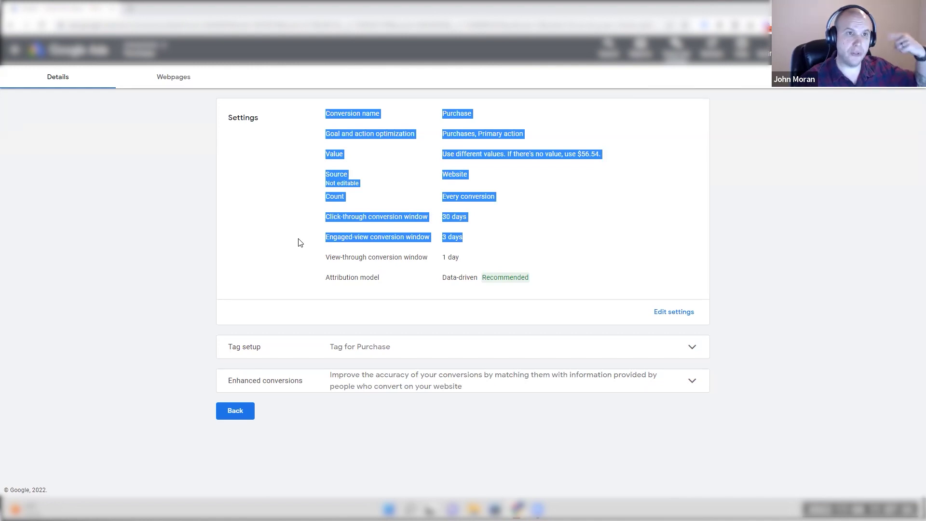
pyautogui.click(367, 236)
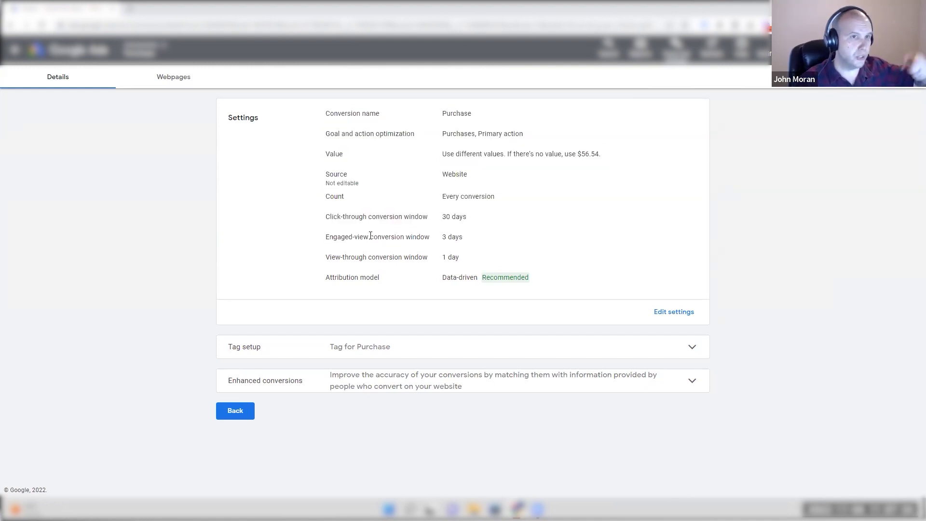
# - Check the Purchase action's attribution model and weigh it against the engaged-view conversion window
pyautogui.moveTo(446, 278); pyautogui.dragTo(467, 278)
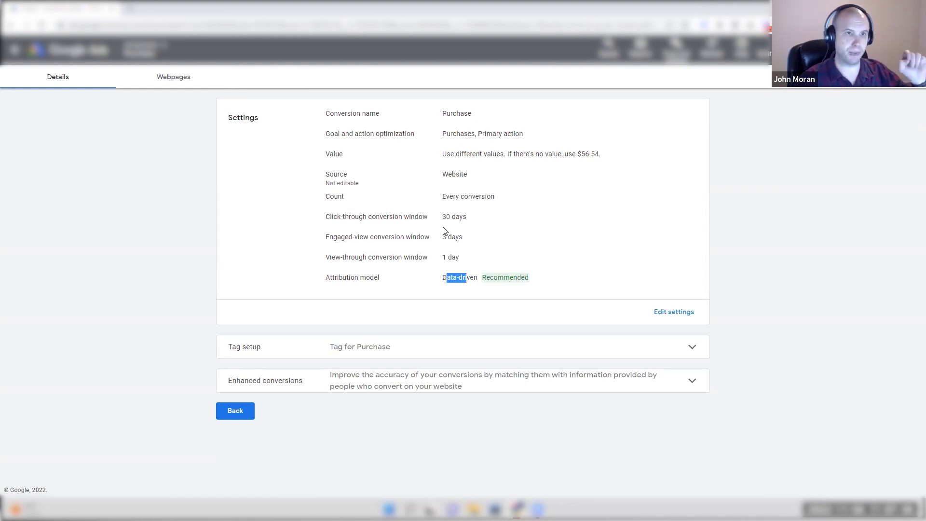
pyautogui.moveTo(443, 236); pyautogui.dragTo(466, 240)
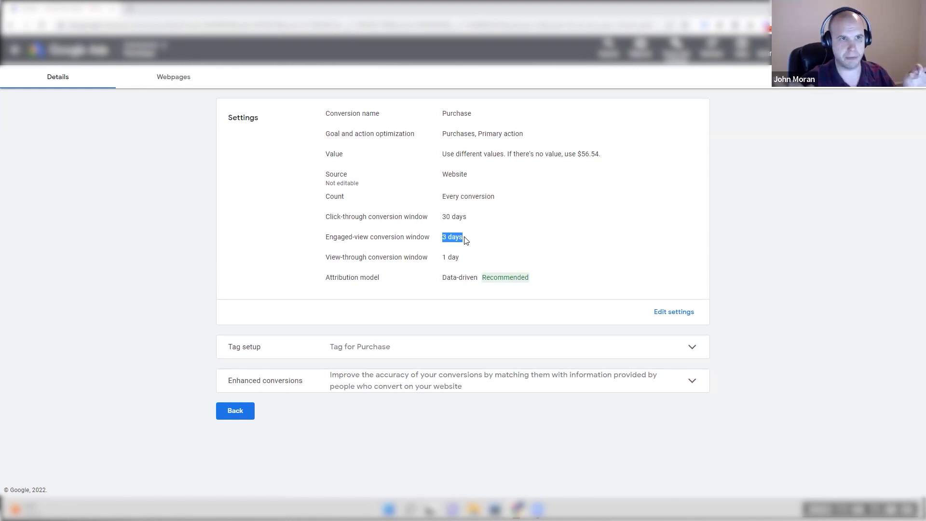
pyautogui.click(467, 240)
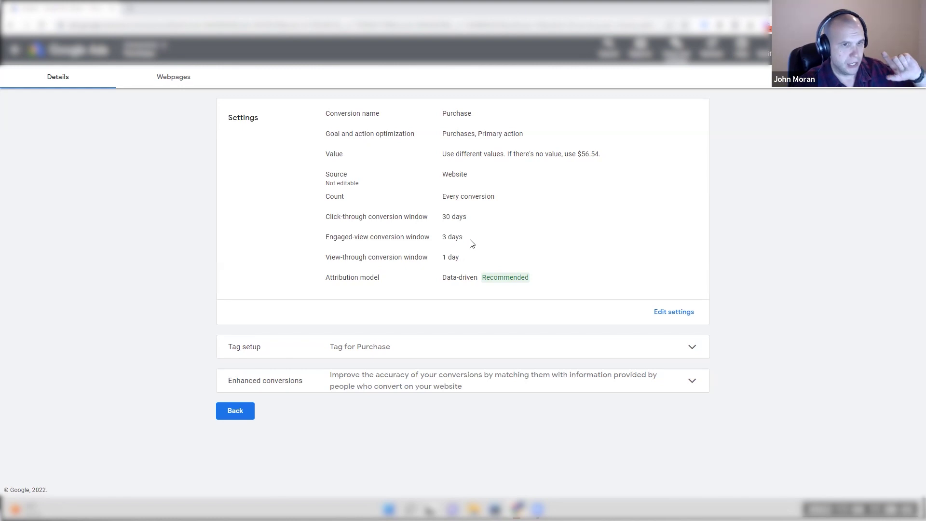
pyautogui.moveTo(443, 239); pyautogui.dragTo(467, 240)
pyautogui.click(467, 241)
# - Return to the campaigns table and segment it by ad event type
pyautogui.click(35, 60)
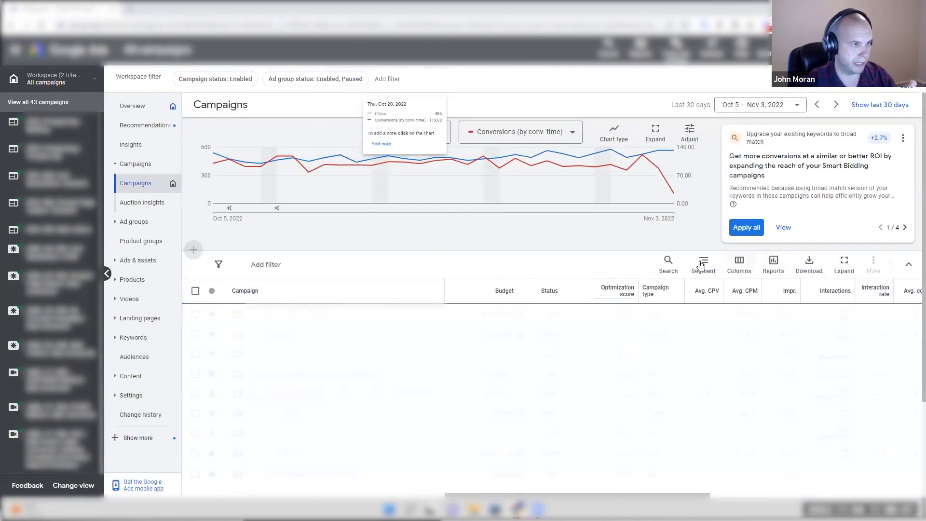
pyautogui.click(702, 264)
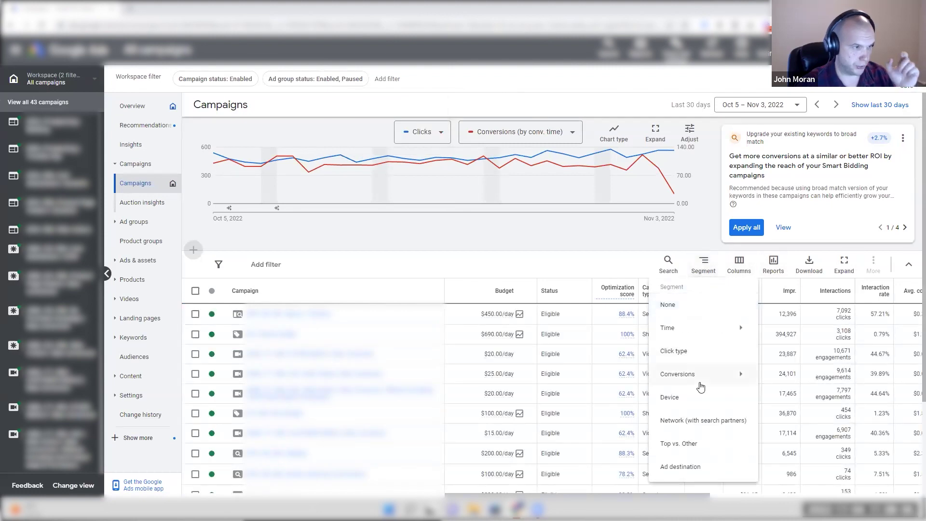
pyautogui.moveTo(734, 374)
pyautogui.click(776, 327)
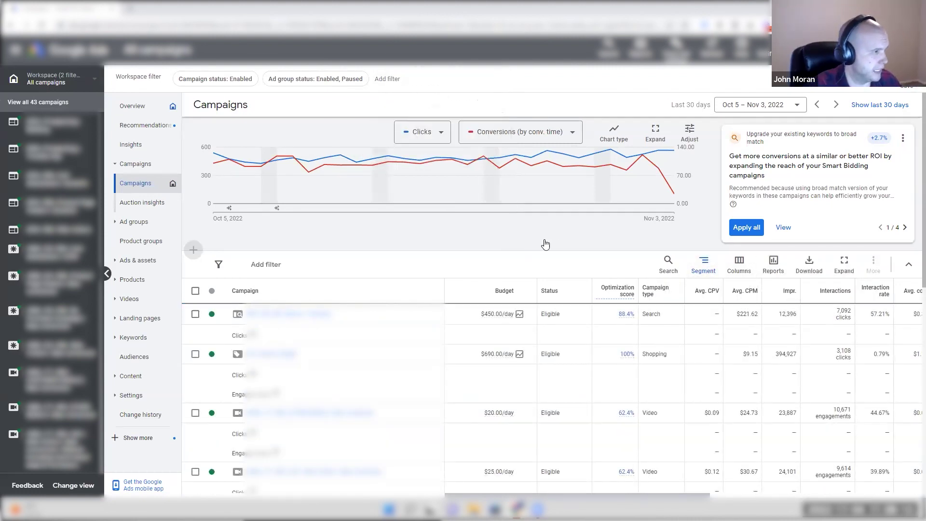
# - Expand the account total's breakdown by ad event type and check the conversion value of engaged views
pyautogui.scroll(-2, 603, 317)
pyautogui.scroll(-5, 603, 317)
pyautogui.click(213, 412)
pyautogui.scroll(-2, 577, 302)
pyautogui.scroll(-2, 577, 303)
pyautogui.moveTo(606, 473); pyautogui.dragTo(768, 370)
pyautogui.doubleClick(743, 362)
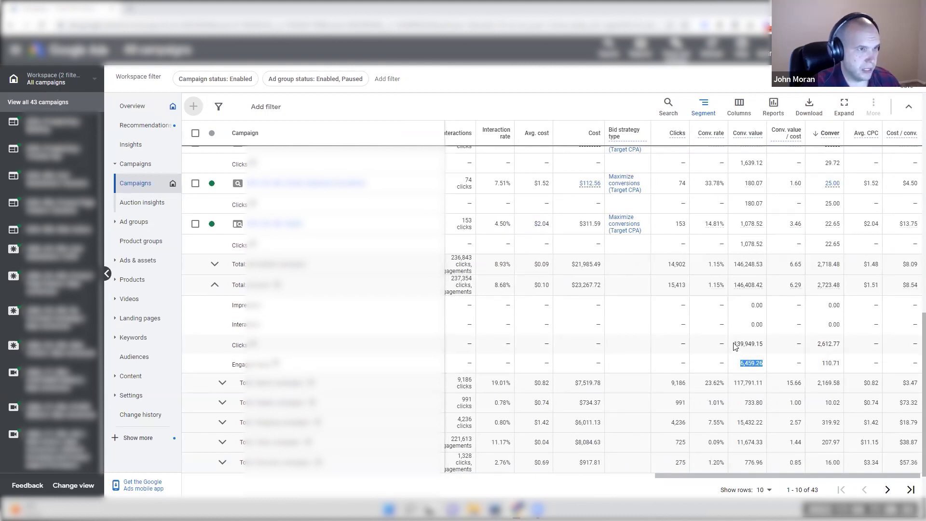
# - Examine the account's engaged-view conversions alongside their conversion value
pyautogui.click(826, 363)
pyautogui.doubleClick(825, 363)
pyautogui.click(761, 365)
pyautogui.doubleClick(760, 363)
pyautogui.keyDown('shift'); pyautogui.click(844, 363); pyautogui.keyUp('shift')
pyautogui.click(835, 363)
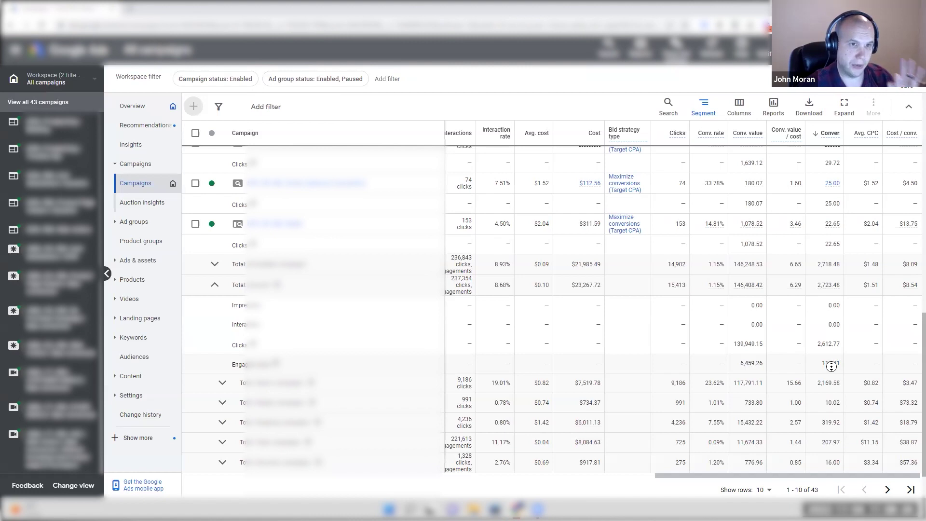
# - Set the campaign chart's second metric to Conversions
pyautogui.scroll(10, 831, 366)
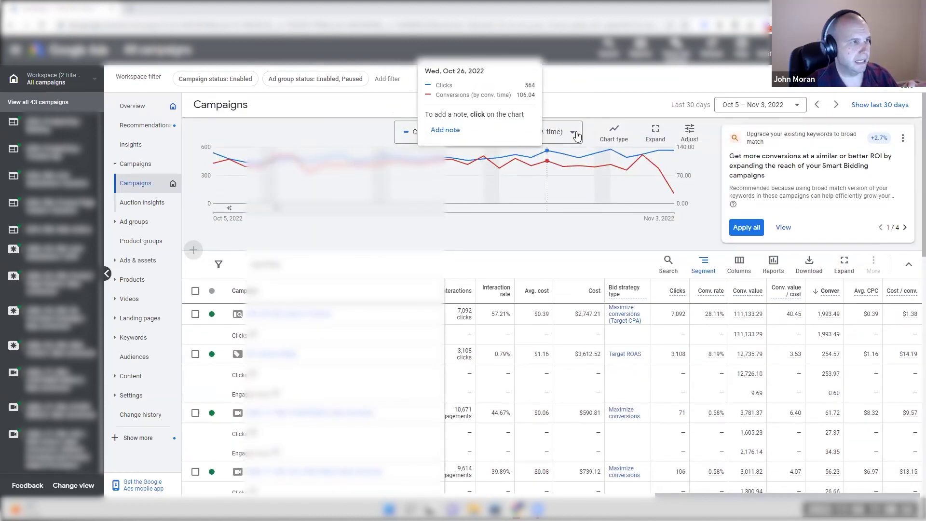
pyautogui.click(519, 131)
pyautogui.moveTo(487, 272)
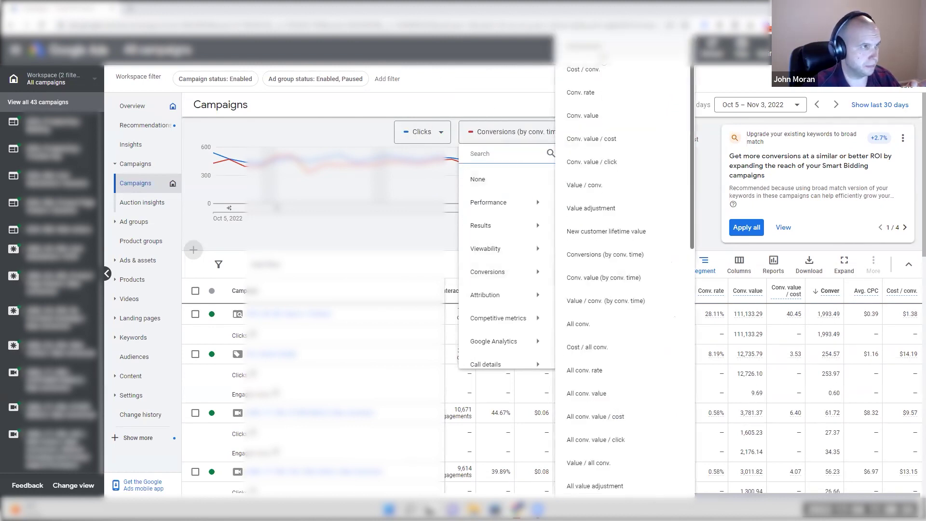
pyautogui.click(611, 68)
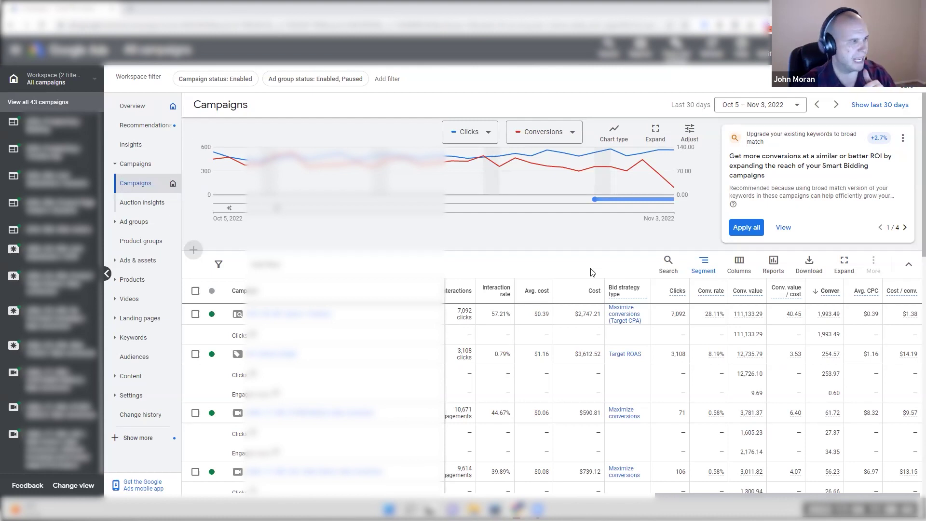
# - Segment the campaigns table by days to conversion
pyautogui.click(705, 261)
pyautogui.moveTo(698, 375)
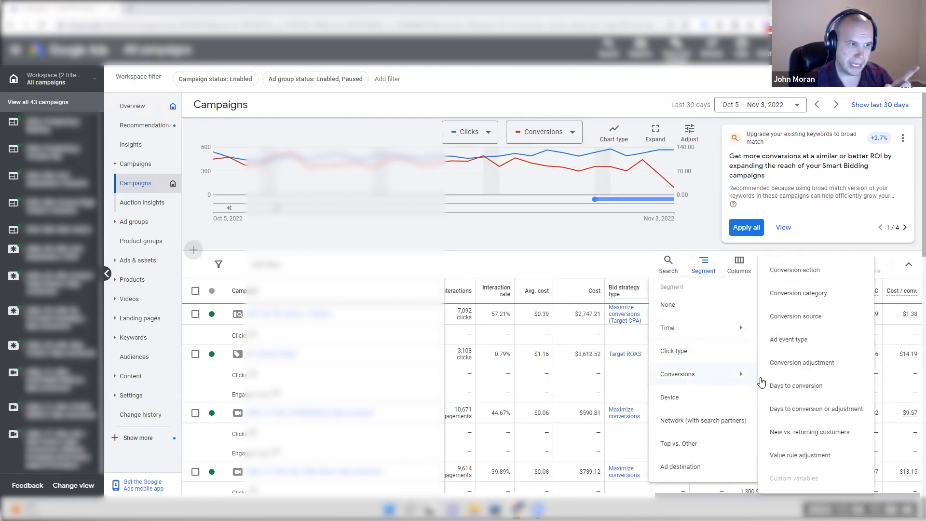
pyautogui.click(782, 385)
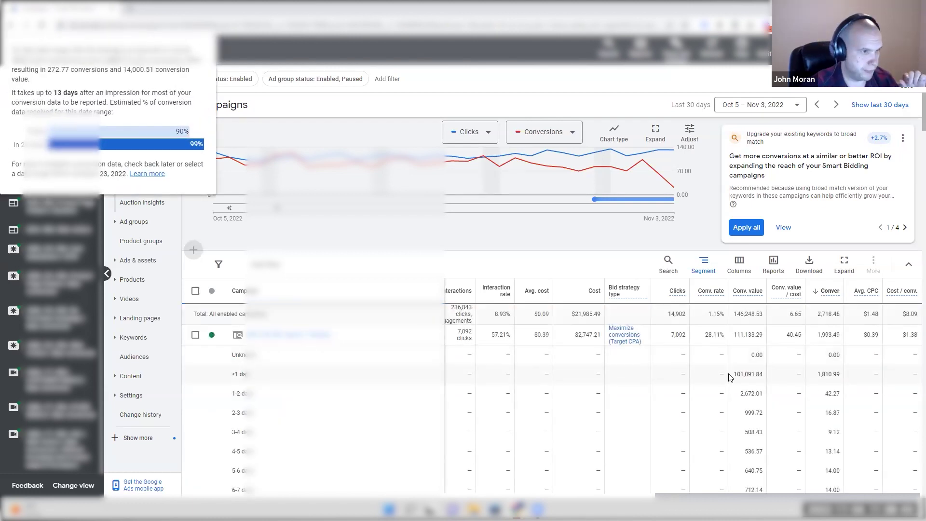
# - Compare the top campaign's under-one-day conversion value with its total, and read the chart's estimate of the conversion reporting delay
pyautogui.scroll(-1, 730, 378)
pyautogui.moveTo(736, 326); pyautogui.dragTo(760, 327)
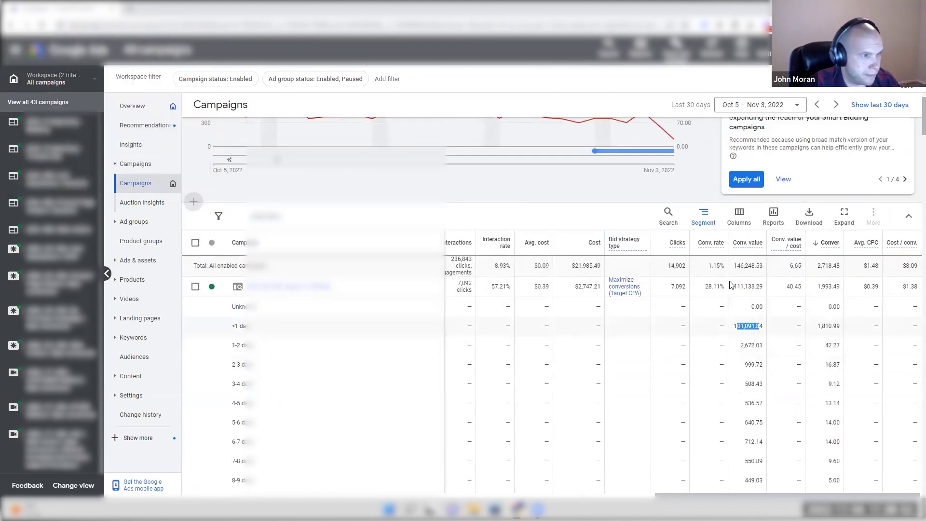
pyautogui.moveTo(761, 286); pyautogui.dragTo(734, 287)
pyautogui.click(744, 328)
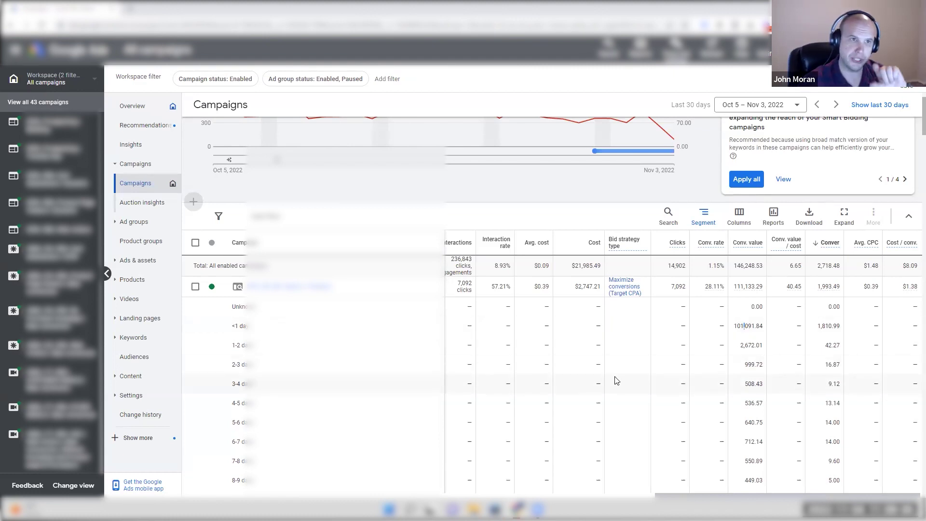
pyautogui.scroll(1, 622, 386)
pyautogui.moveTo(491, 103); pyautogui.dragTo(526, 105)
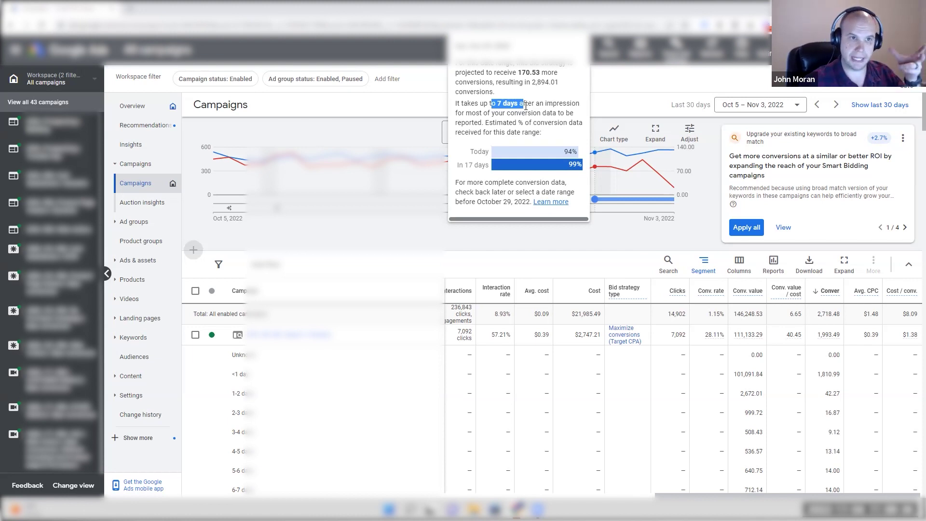
# - Remove the segmentation from the campaigns table
pyautogui.click(703, 265)
pyautogui.click(682, 302)
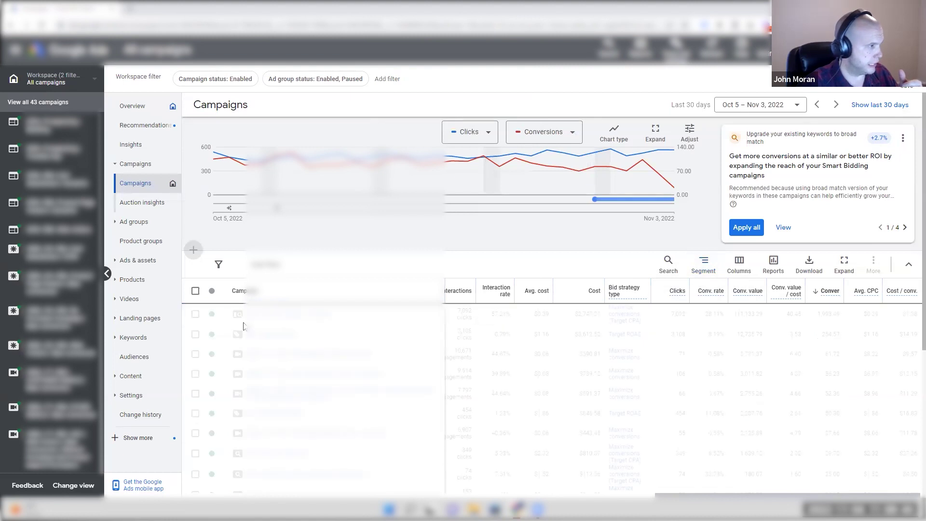
pyautogui.scroll(-1, 244, 327)
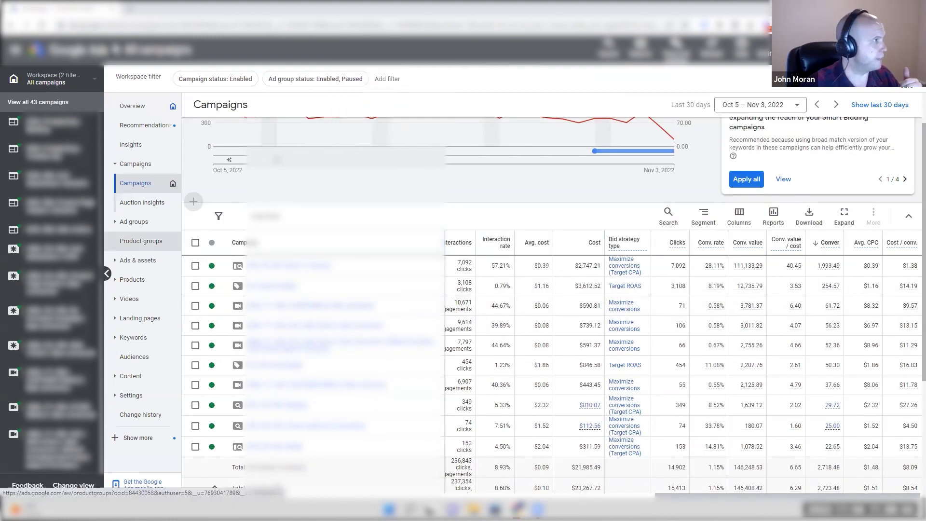
# - Open the search terms report and filter it to search terms containing "small pet"
pyautogui.click(147, 339)
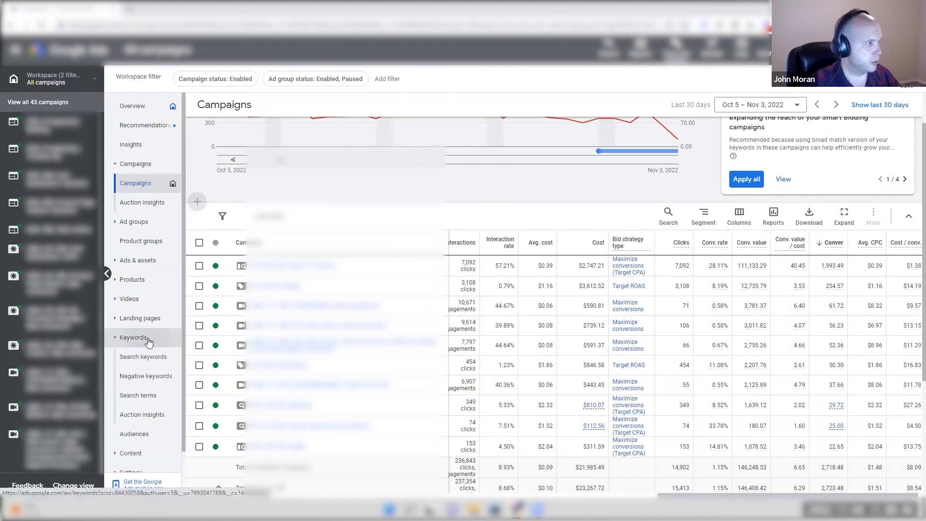
pyautogui.click(139, 357)
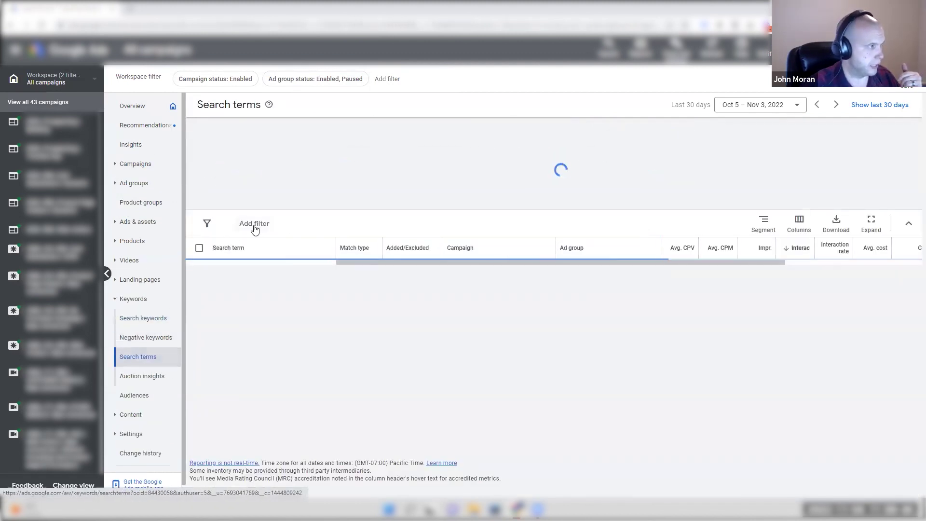
pyautogui.click(255, 224)
pyautogui.write('sear')
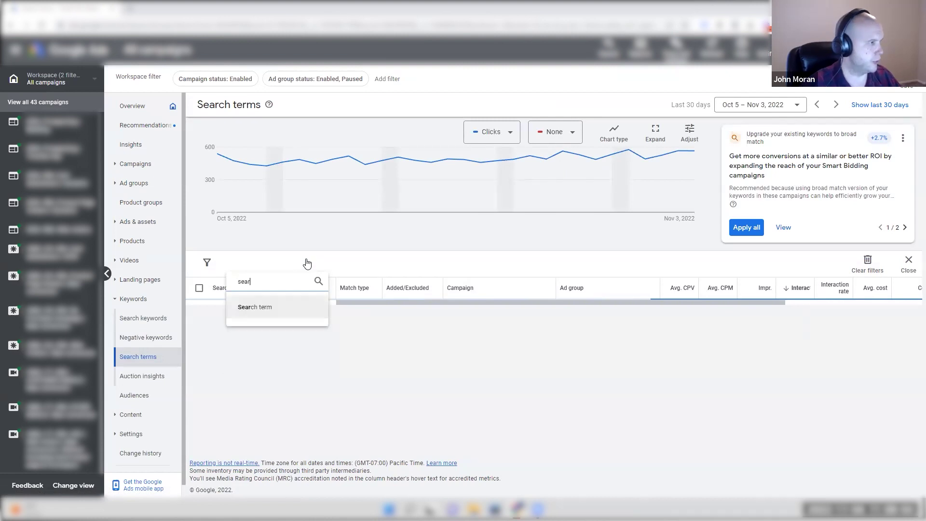
pyautogui.click(268, 306)
pyautogui.write('small pet')
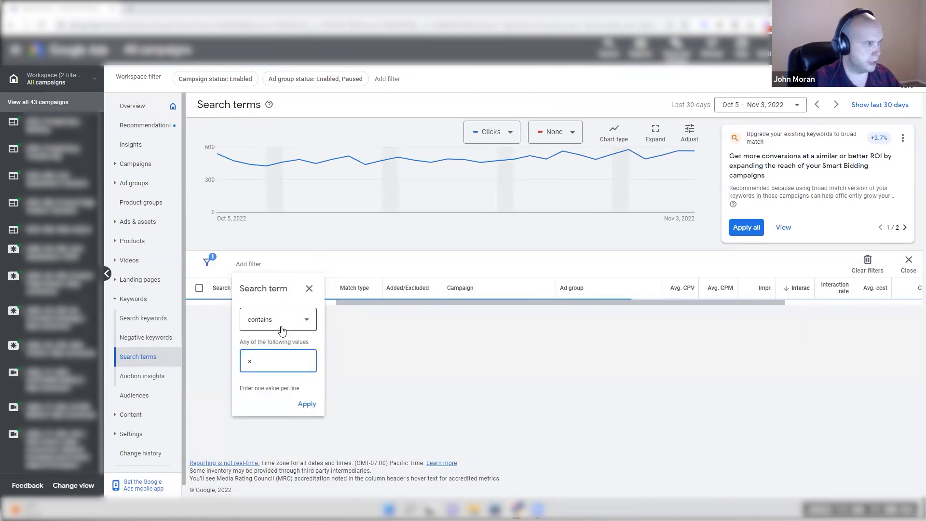
pyautogui.click(307, 404)
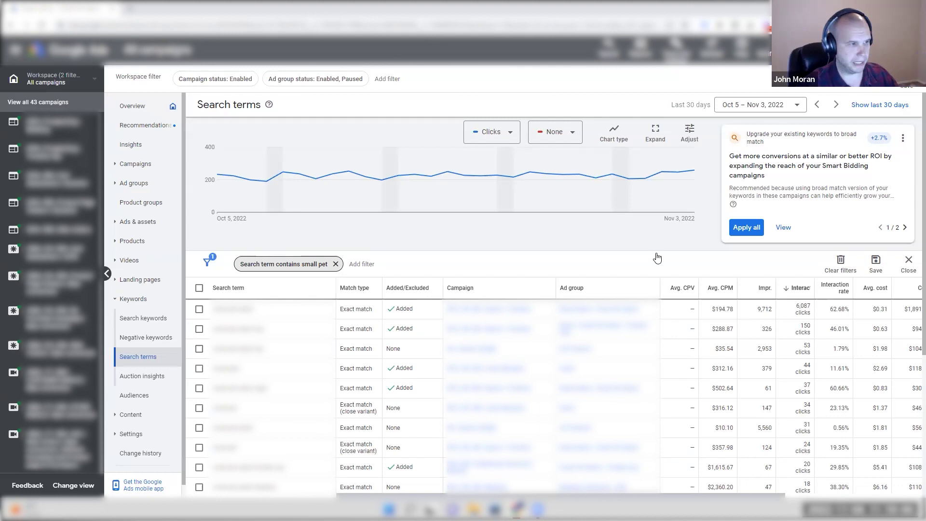
# - Check the total conversions and cost of the search terms filtered to "small pet" against the account and campaign-type totals
pyautogui.scroll(-3, 773, 309)
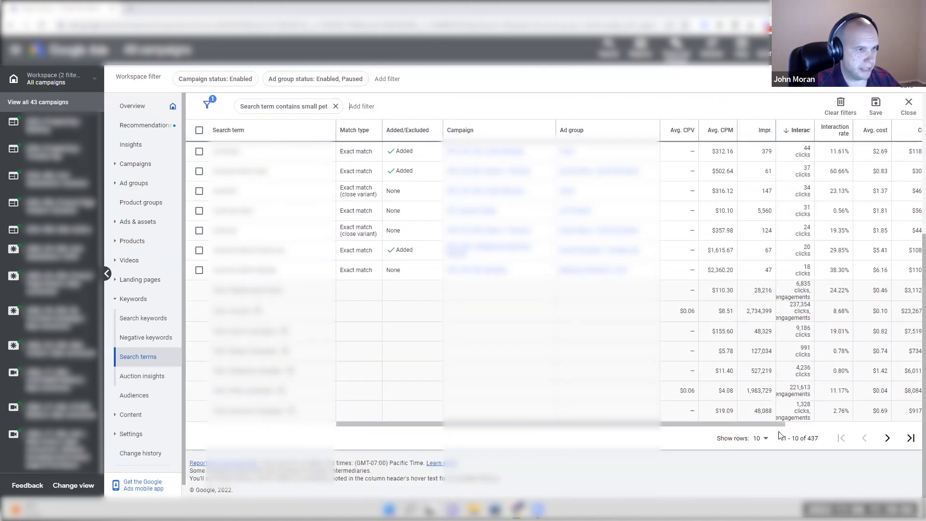
pyautogui.moveTo(666, 424); pyautogui.dragTo(674, 383)
pyautogui.scroll(2, 674, 383)
pyautogui.hscroll(1, 674, 384)
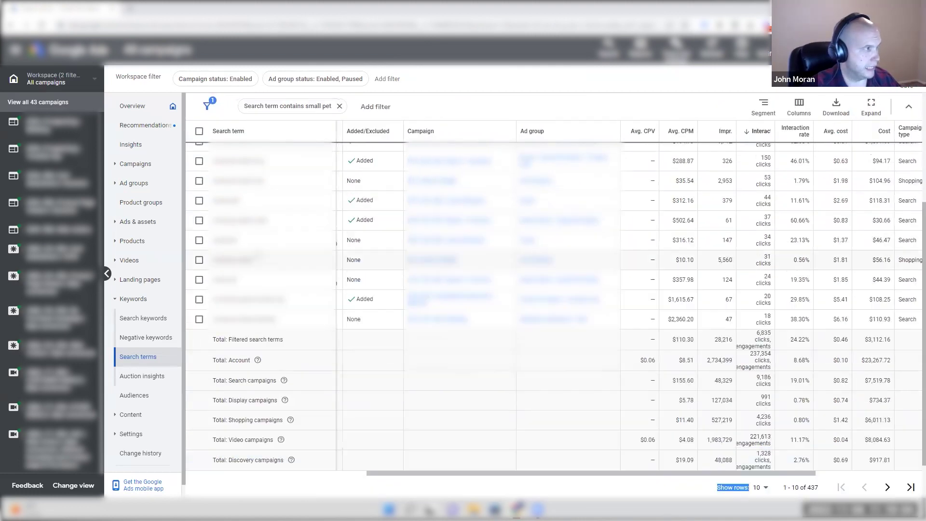
pyautogui.scroll(-1, 663, 482)
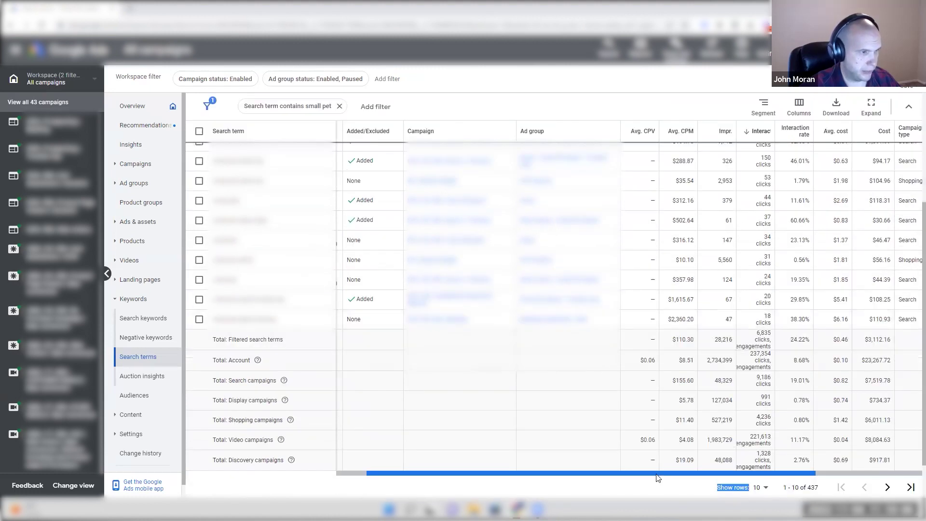
pyautogui.hscroll(3, 742, 337)
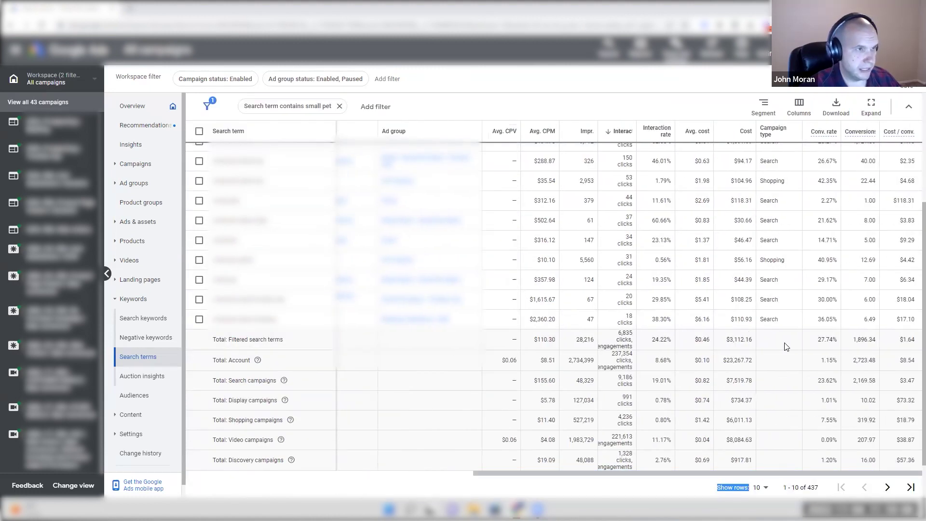
pyautogui.moveTo(853, 340); pyautogui.dragTo(883, 343)
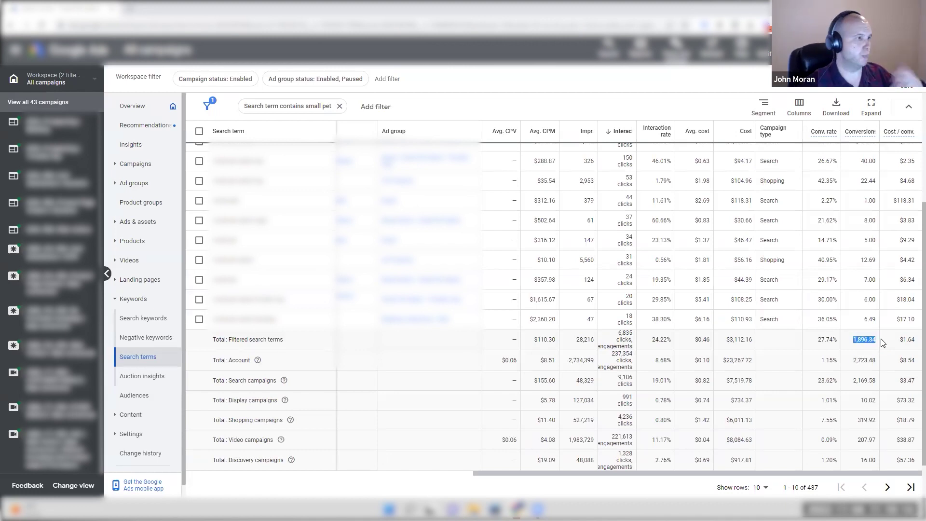
pyautogui.moveTo(726, 475); pyautogui.dragTo(581, 450)
# - Show more rows per page in the filtered search terms report and examine the terms' match types and added/excluded status
pyautogui.scroll(1, 569, 231)
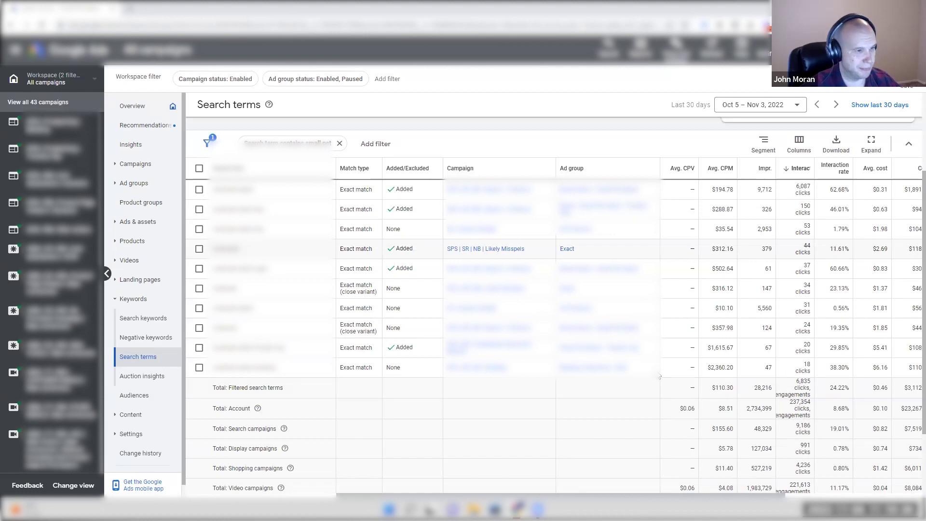
pyautogui.scroll(-2, 660, 376)
pyautogui.click(755, 438)
pyautogui.click(766, 389)
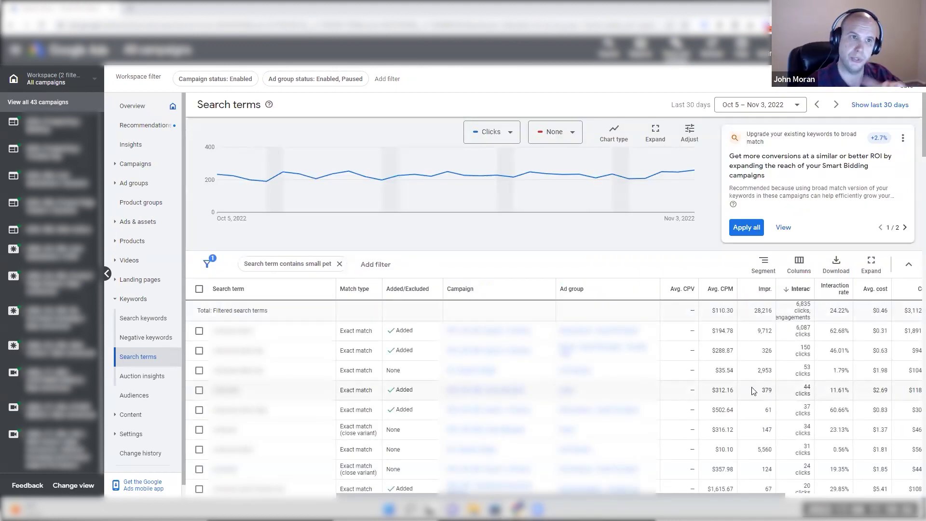
pyautogui.scroll(-4, 754, 391)
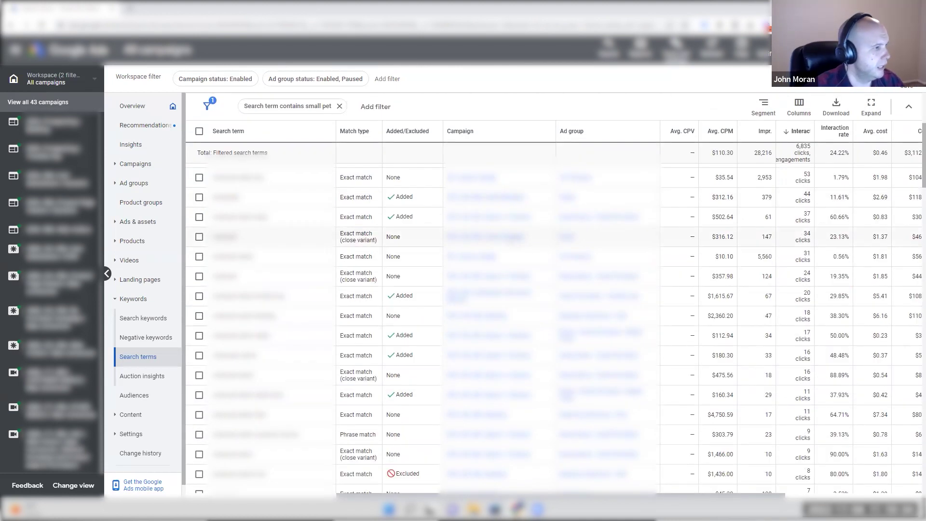
pyautogui.scroll(-2, 519, 253)
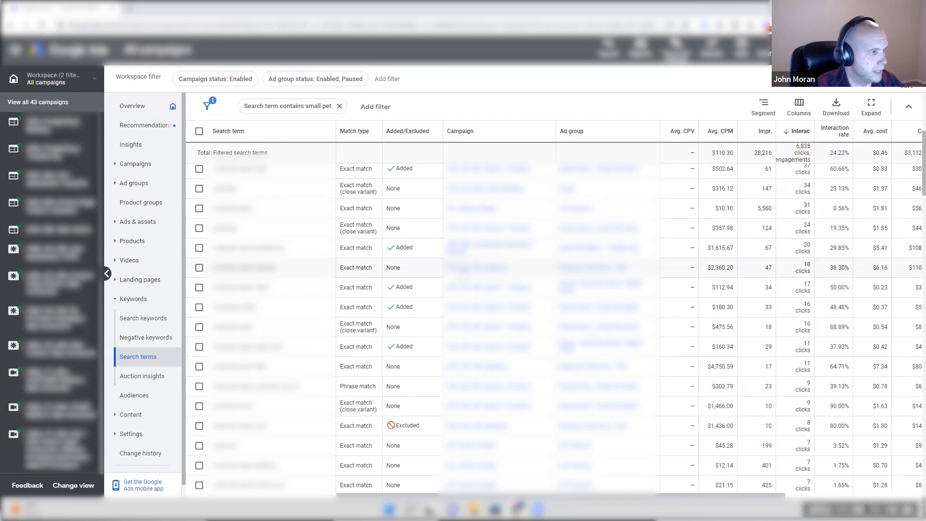
pyautogui.moveTo(214, 267); pyautogui.dragTo(274, 267)
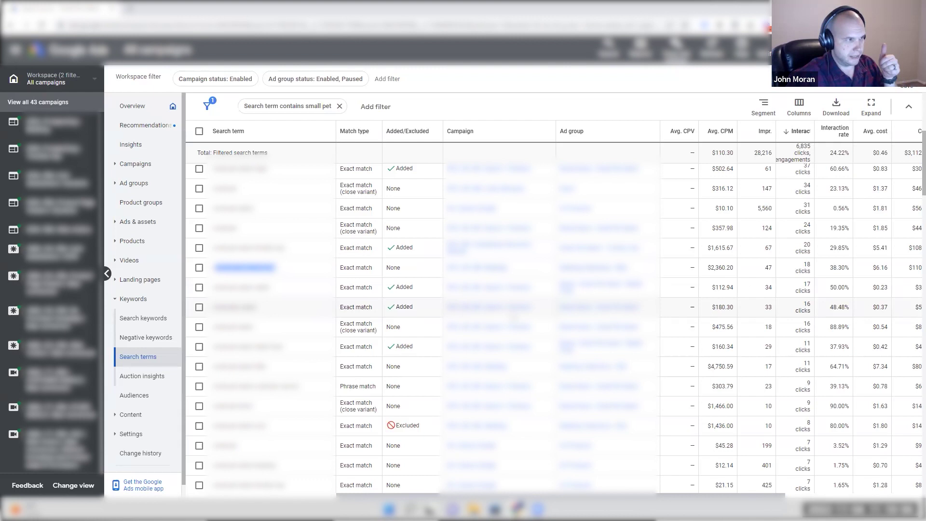
pyautogui.scroll(1, 483, 307)
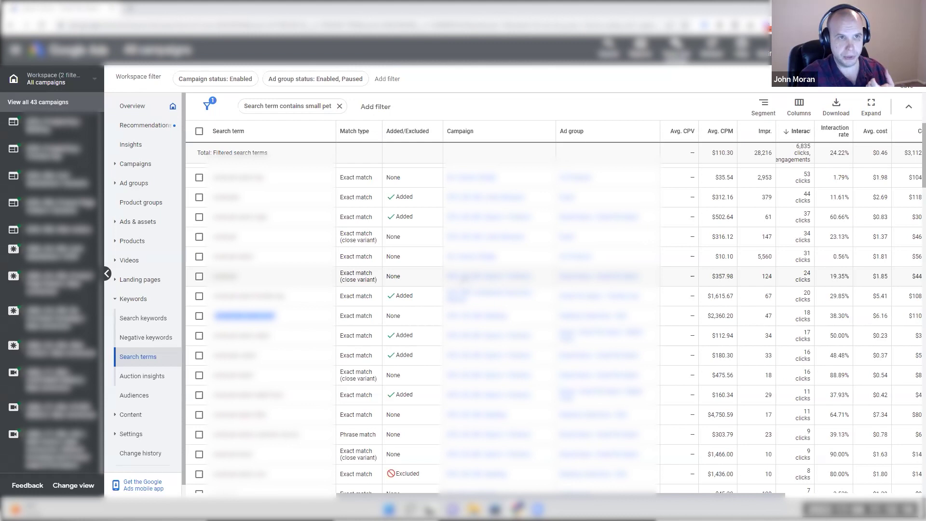
# - Return to the campaigns overview and segment the campaigns table by Top vs. Other
pyautogui.click(140, 165)
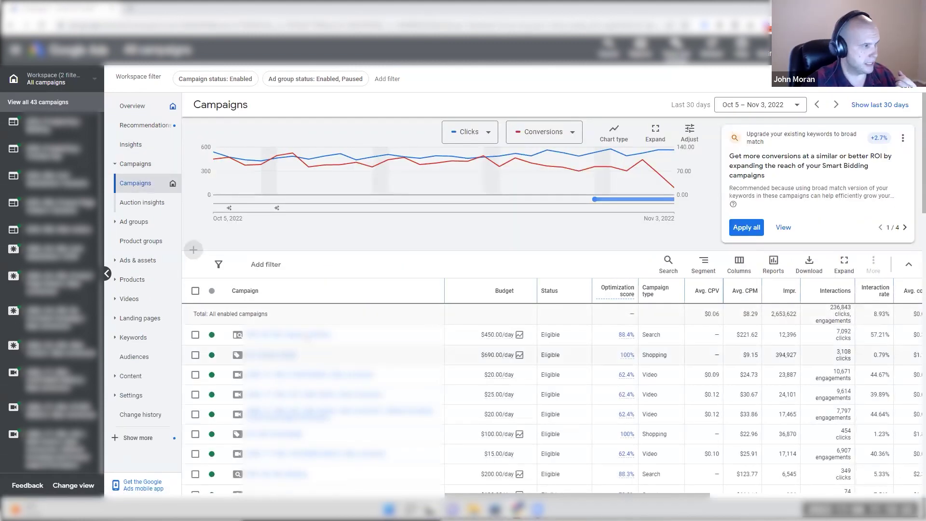
pyautogui.click(707, 265)
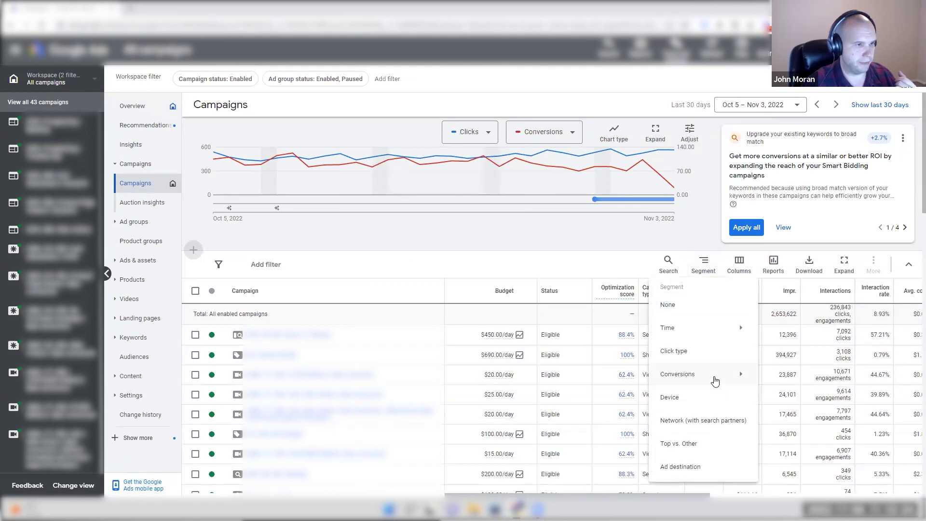
pyautogui.moveTo(721, 376)
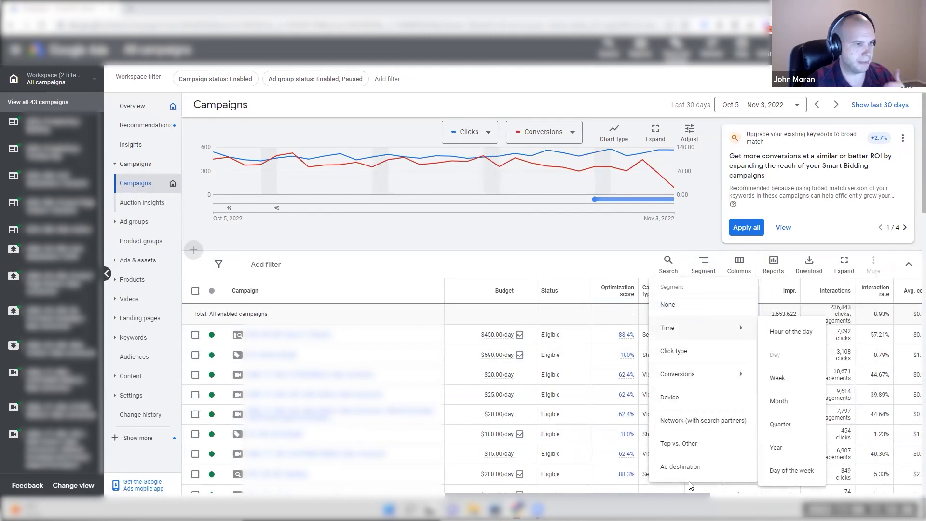
pyautogui.click(688, 445)
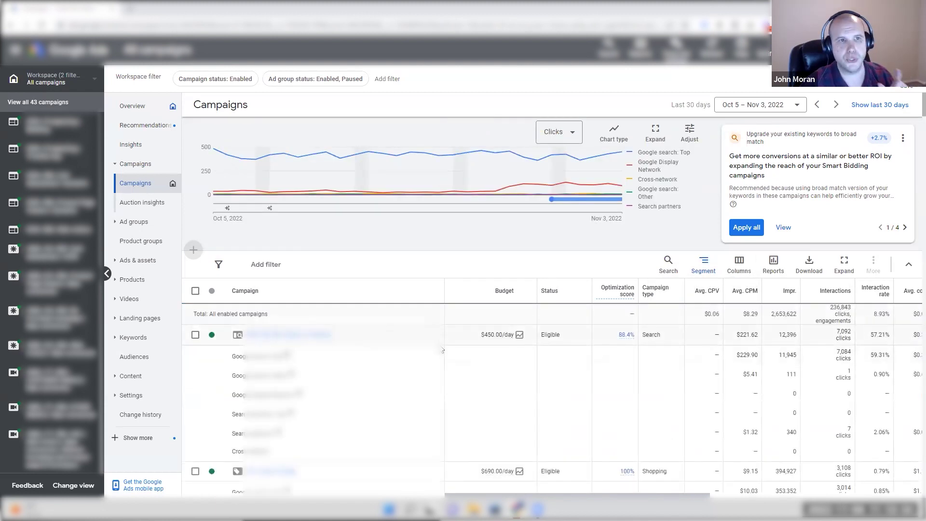
# - Examine the search partners cost, conversion value per cost and cost per conversion of the two top campaigns
pyautogui.scroll(-1, 548, 397)
pyautogui.scroll(-1, 579, 458)
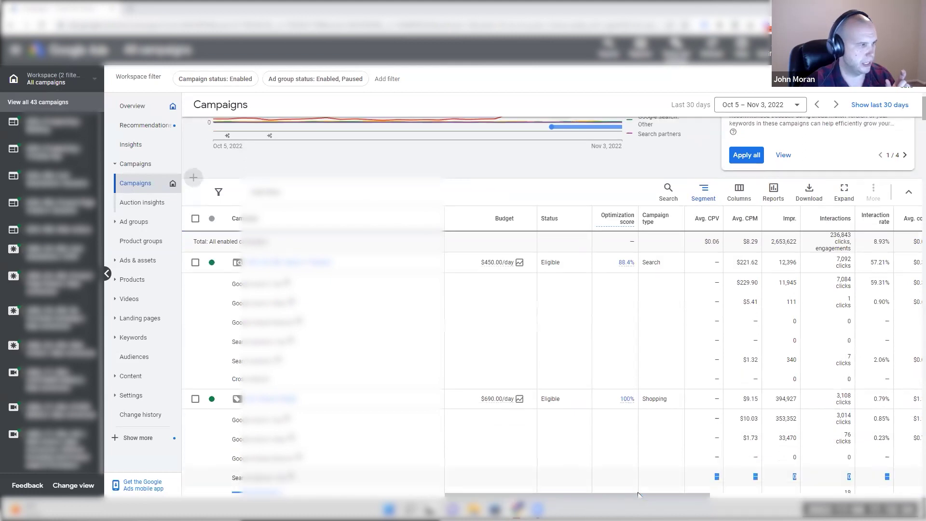
pyautogui.moveTo(623, 497); pyautogui.dragTo(771, 497)
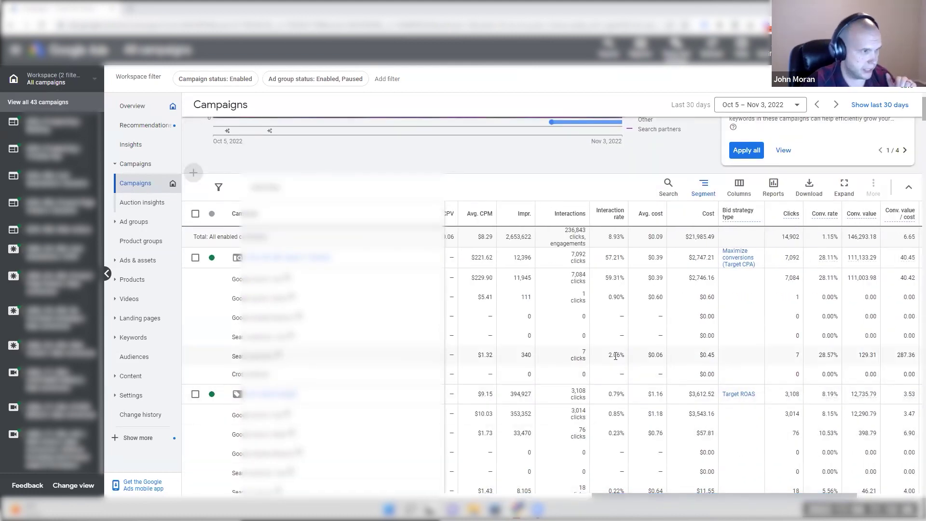
pyautogui.moveTo(694, 356); pyautogui.dragTo(715, 350)
pyautogui.scroll(-3, 721, 358)
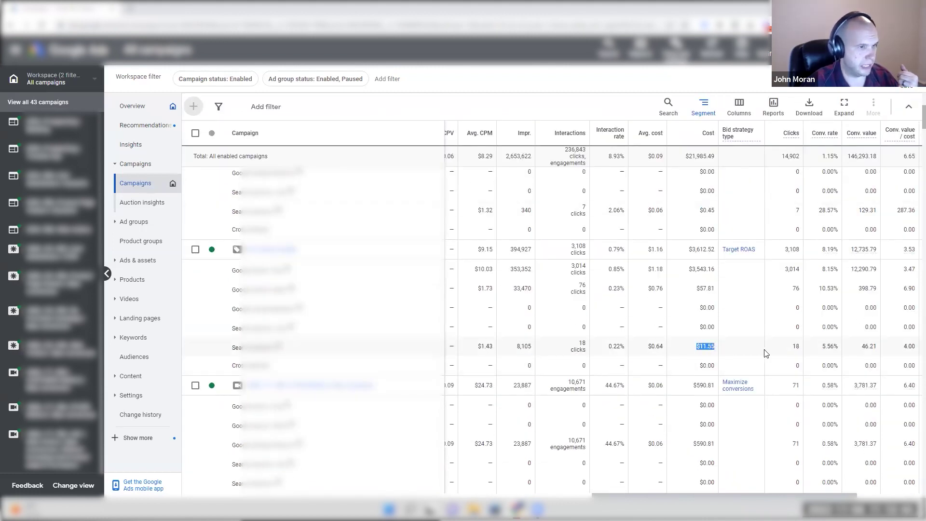
pyautogui.click(903, 351)
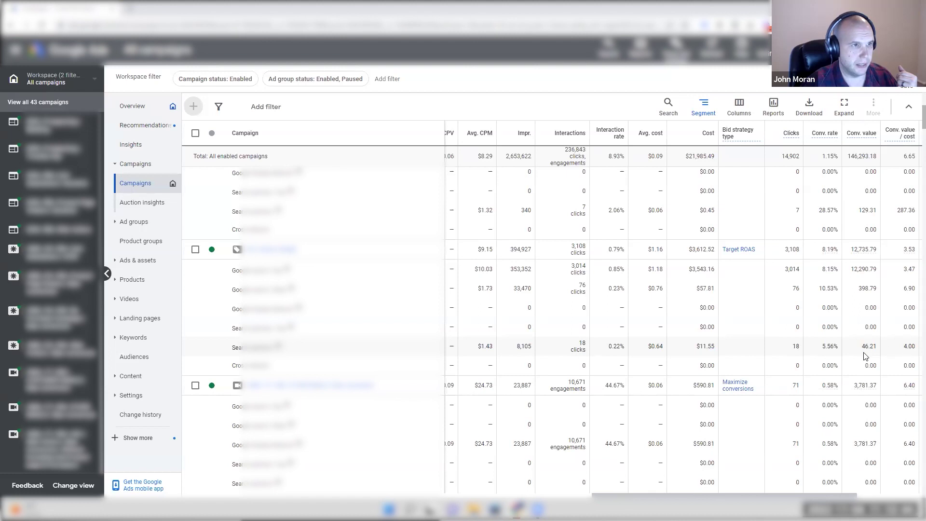
pyautogui.moveTo(902, 352); pyautogui.dragTo(908, 347)
pyautogui.moveTo(726, 496); pyautogui.dragTo(791, 496)
pyautogui.moveTo(899, 347); pyautogui.dragTo(908, 346)
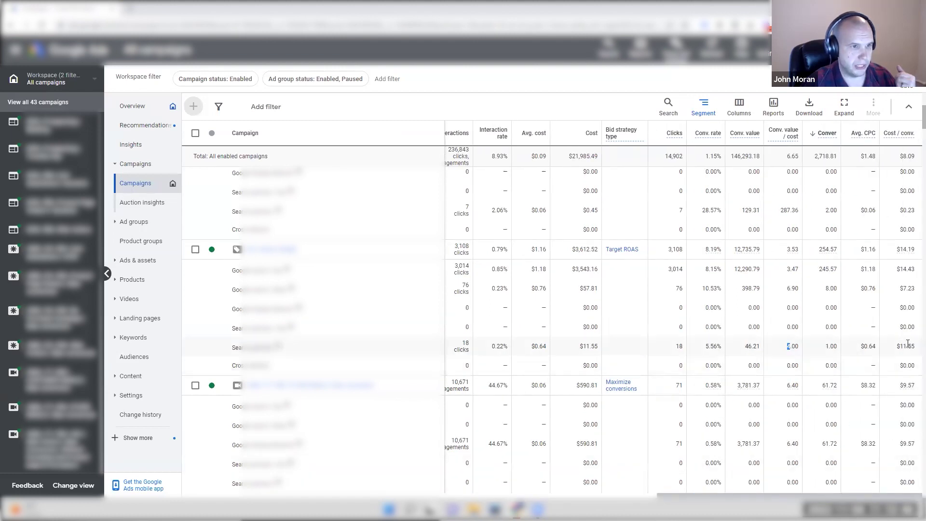
# - Review the search partners spend of the remaining campaigns and the account-wide search partners cost in the totals
pyautogui.scroll(-2, 889, 368)
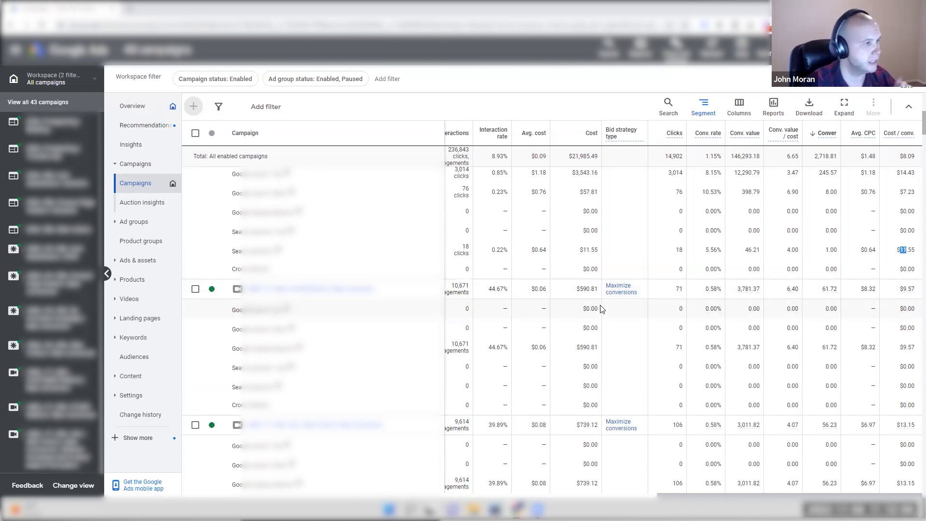
pyautogui.scroll(-3, 601, 289)
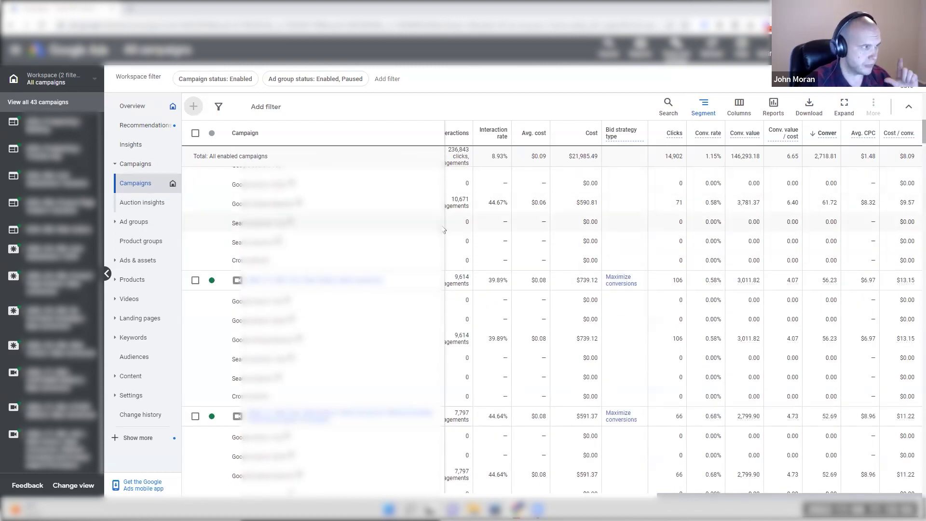
pyautogui.scroll(1, 443, 230)
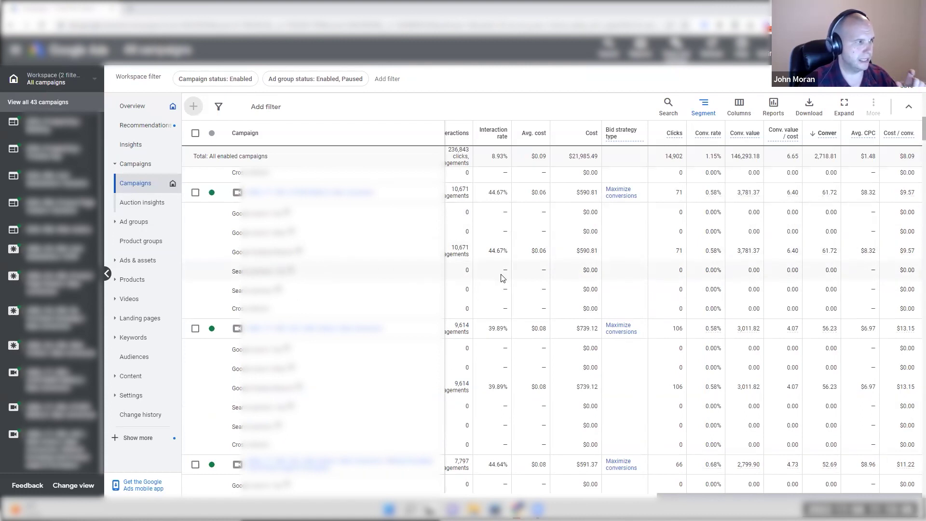
pyautogui.scroll(-2, 536, 289)
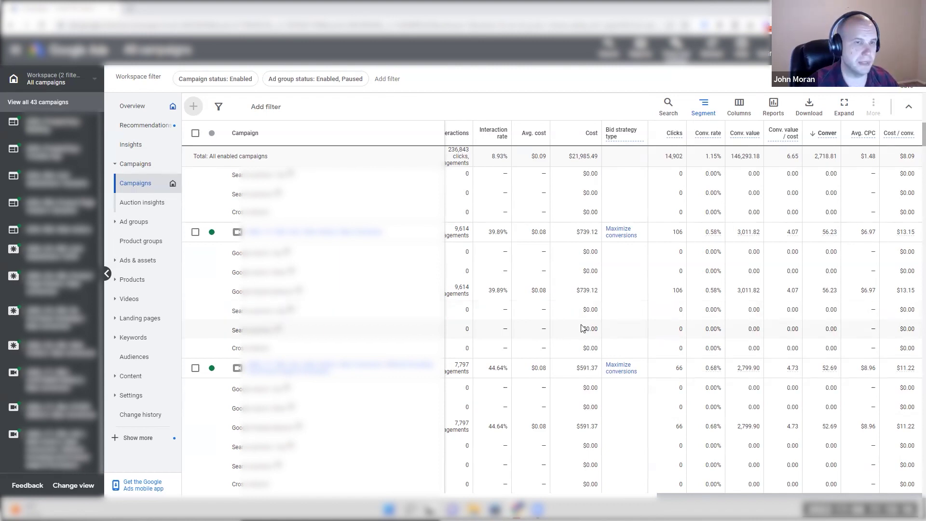
pyautogui.scroll(-2, 596, 309)
pyautogui.scroll(-4, 608, 310)
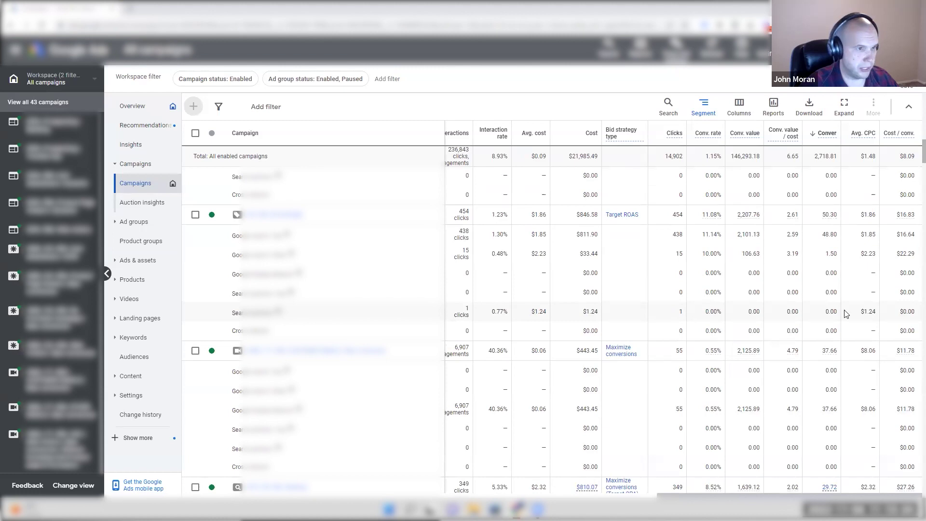
pyautogui.doubleClick(597, 313)
pyautogui.scroll(-5, 598, 314)
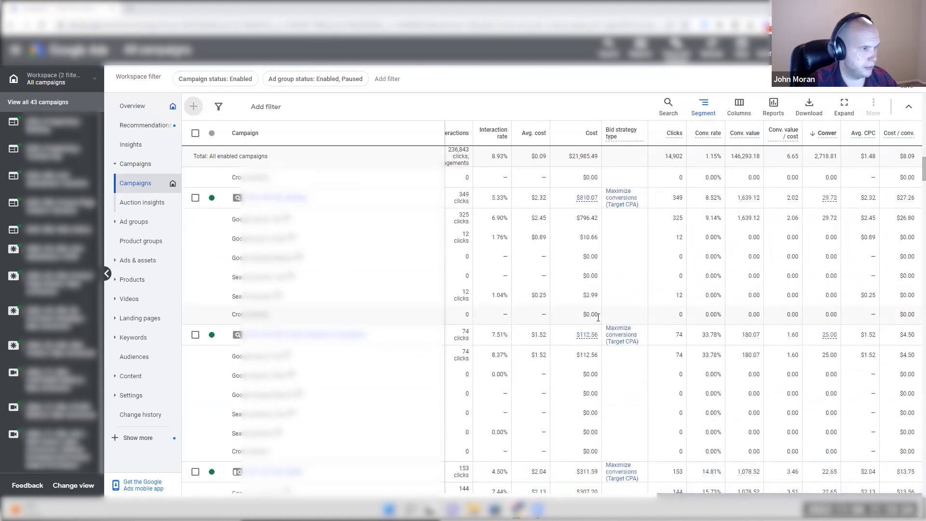
pyautogui.scroll(-5, 598, 321)
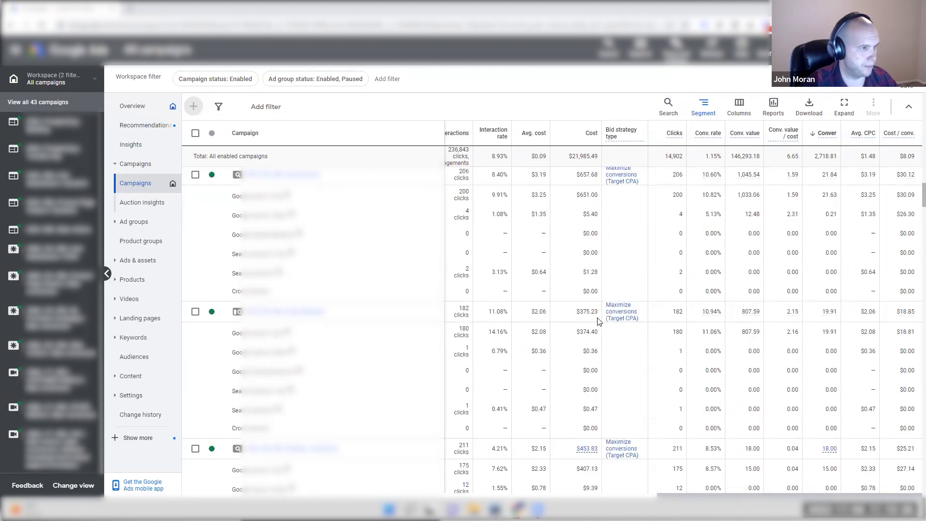
pyautogui.scroll(-10, 671, 258)
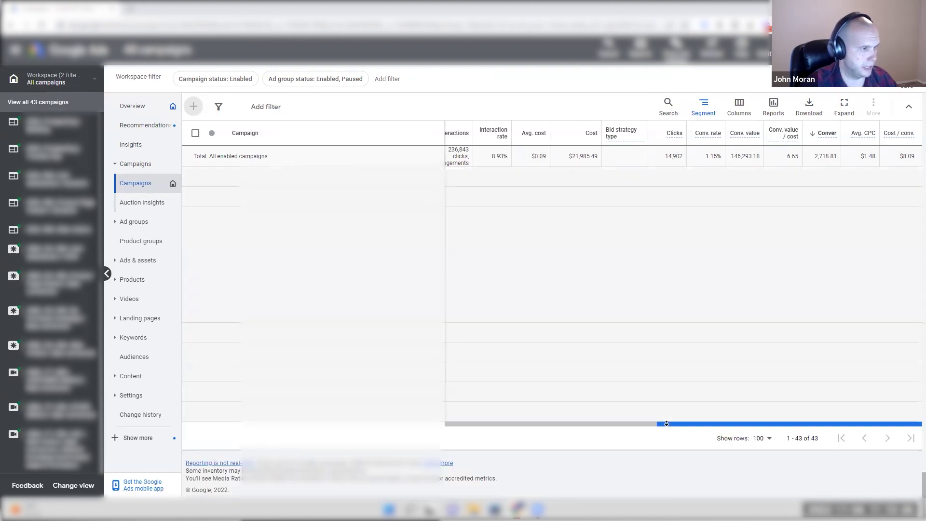
pyautogui.scroll(1, 478, 285)
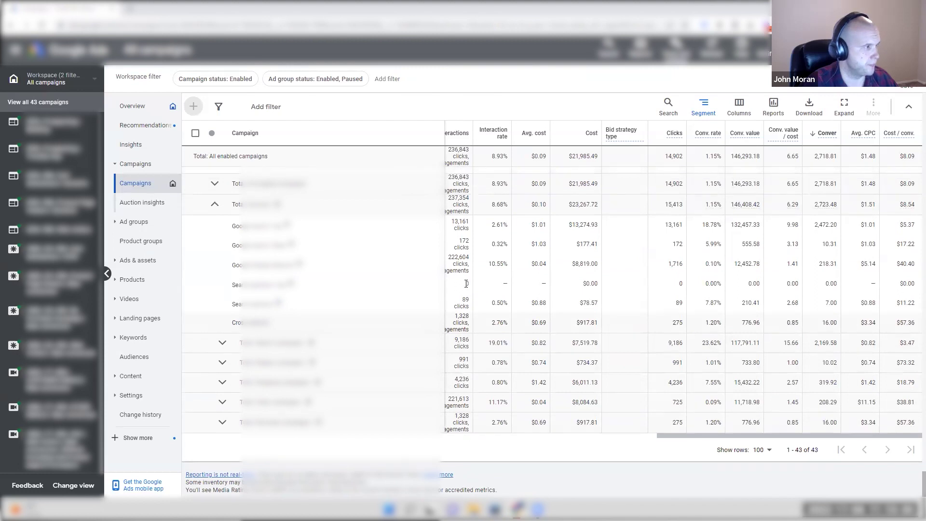
pyautogui.scroll(1, 603, 351)
pyautogui.moveTo(575, 333); pyautogui.dragTo(603, 335)
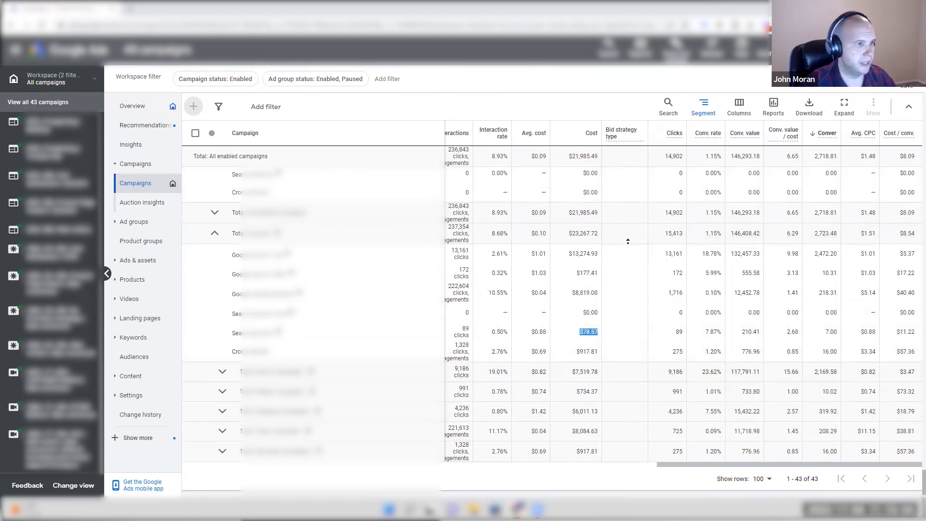
# - Remove the Top vs. Other segmentation from the campaigns table
pyautogui.scroll(10, 632, 361)
pyautogui.scroll(5, 629, 241)
pyautogui.click(703, 264)
pyautogui.click(690, 302)
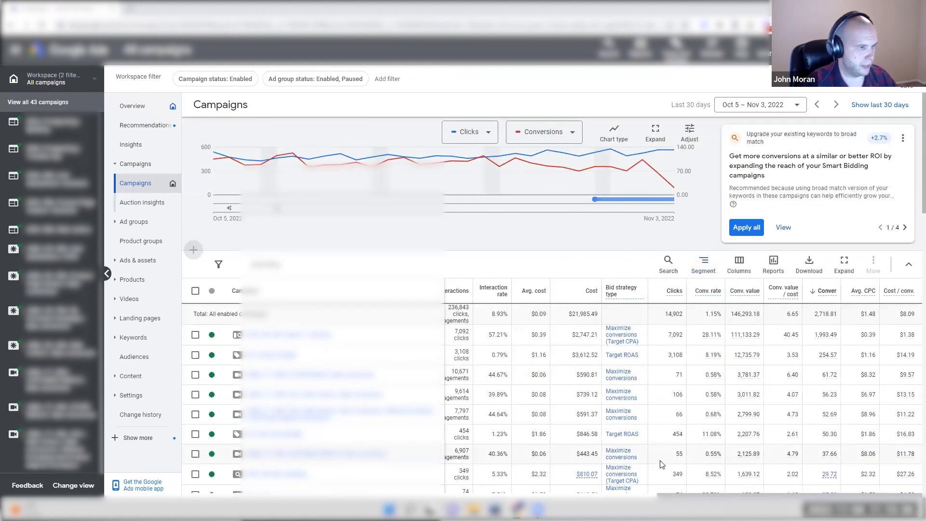
# - Open the Shopping campaign with the $690.00/day budget and examine the clicks and conversions in its filtered search terms report
pyautogui.scroll(-2, 664, 459)
pyautogui.hscroll(-1, 617, 497)
pyautogui.hscroll(-5, 632, 337)
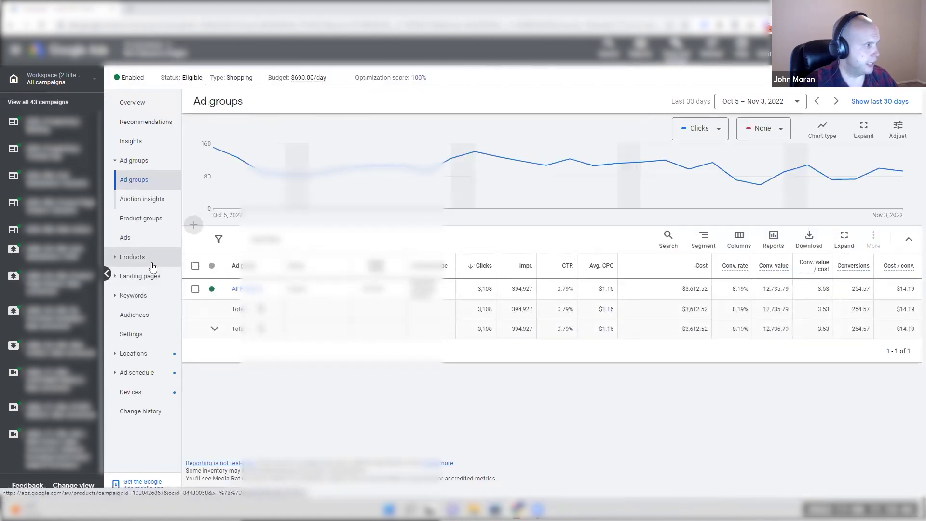
pyautogui.click(135, 296)
pyautogui.click(150, 316)
pyautogui.click(138, 295)
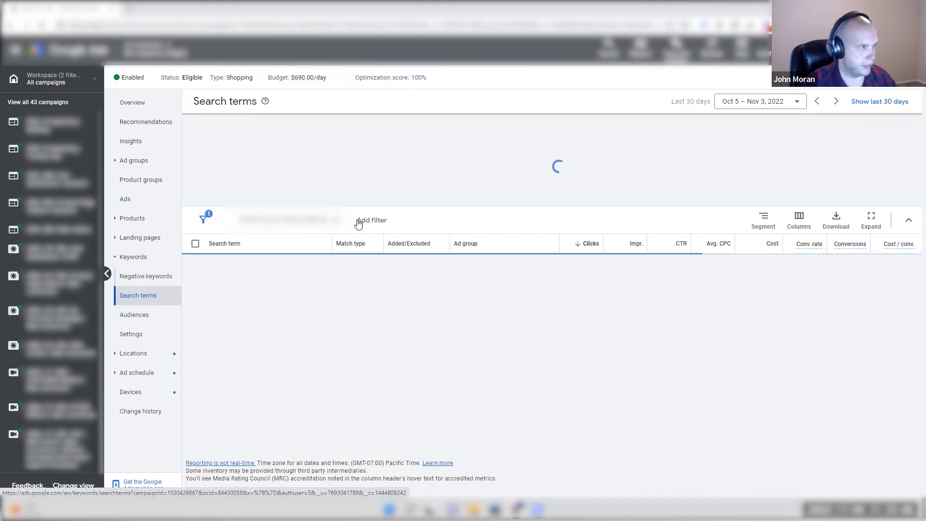
pyautogui.moveTo(704, 241)
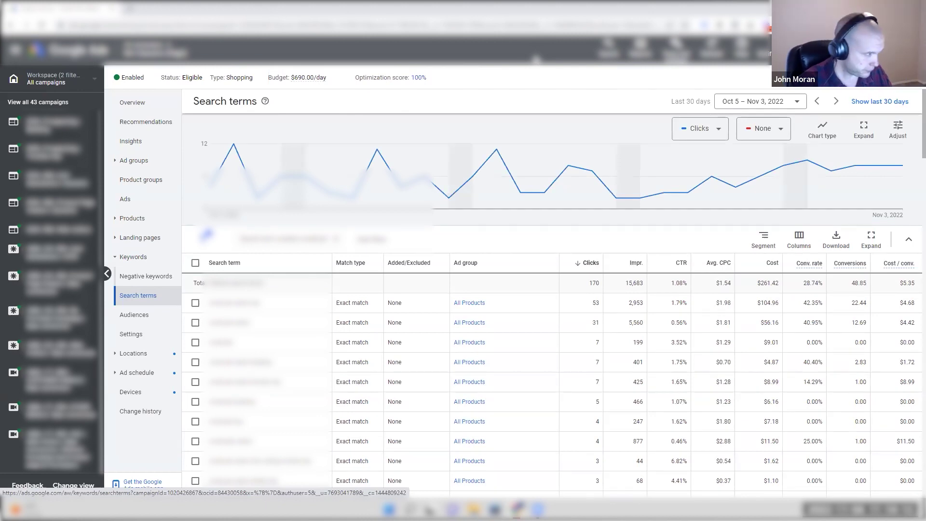
pyautogui.scroll(-2, 762, 254)
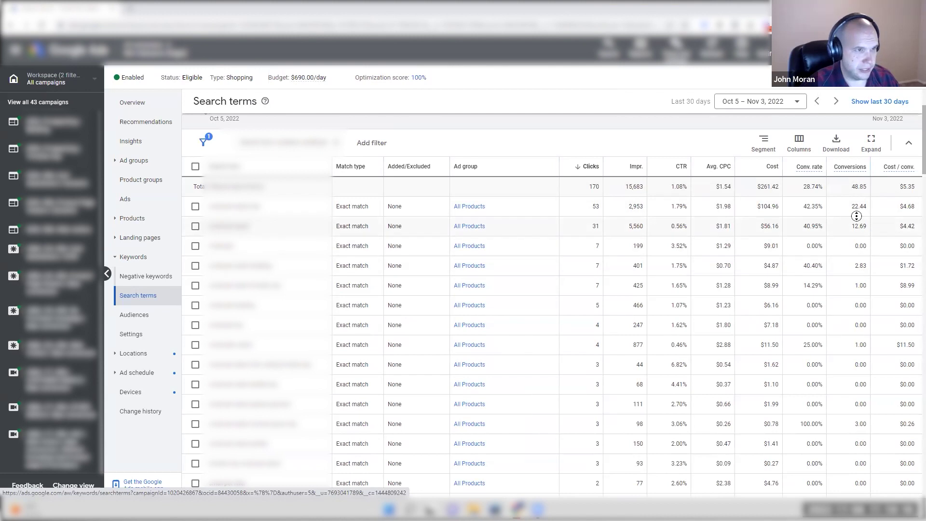
# - Compare the cost per conversion of the filtered search terms with the Shopping campaign's total
pyautogui.scroll(-10, 857, 217)
pyautogui.scroll(-5, 858, 382)
pyautogui.moveTo(840, 418); pyautogui.dragTo(874, 418)
pyautogui.scroll(15, 815, 373)
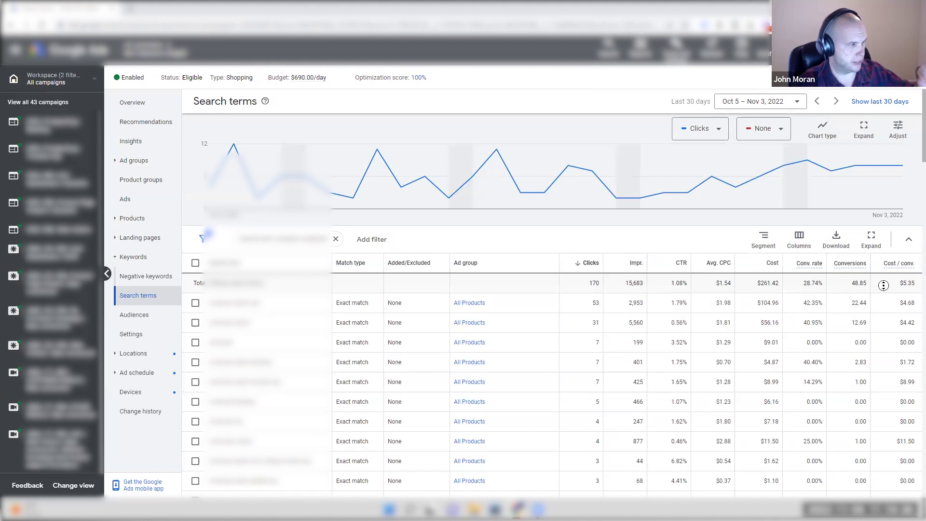
pyautogui.scroll(-20, 883, 285)
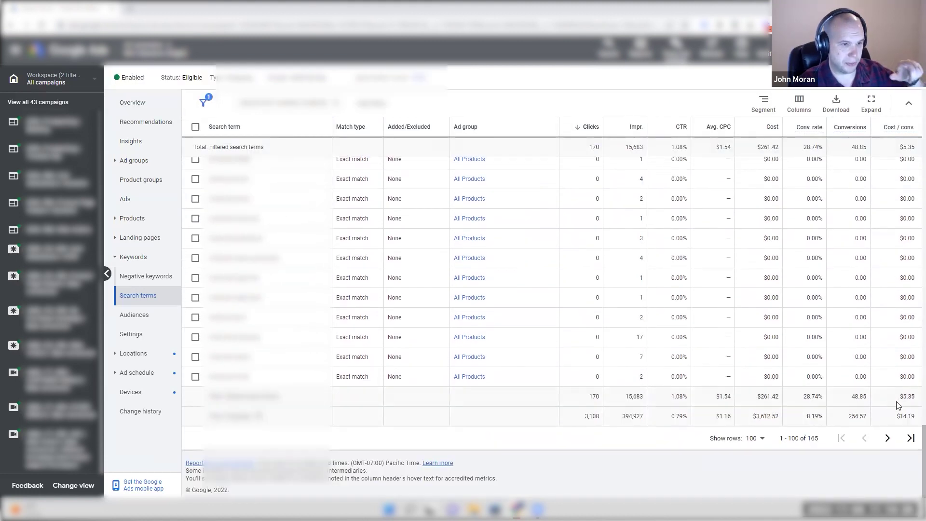
pyautogui.moveTo(898, 397); pyautogui.dragTo(915, 416)
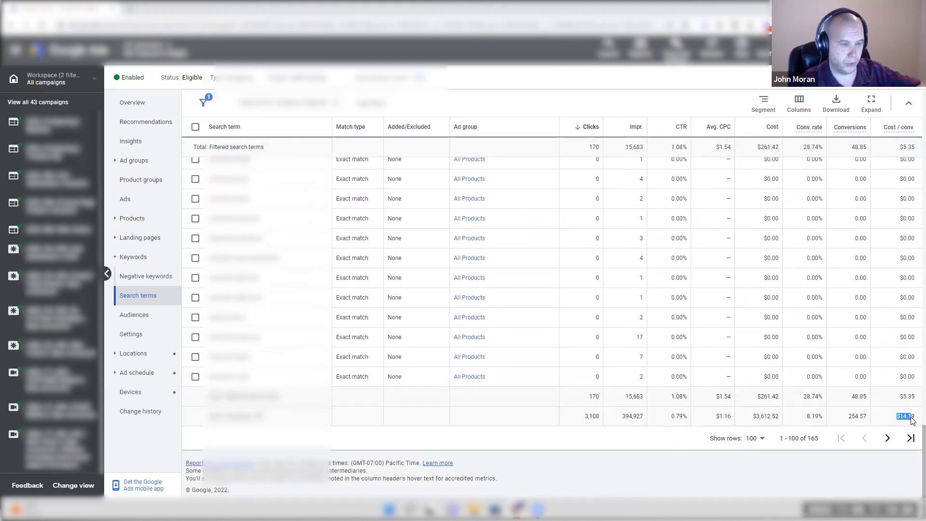
pyautogui.click(905, 416)
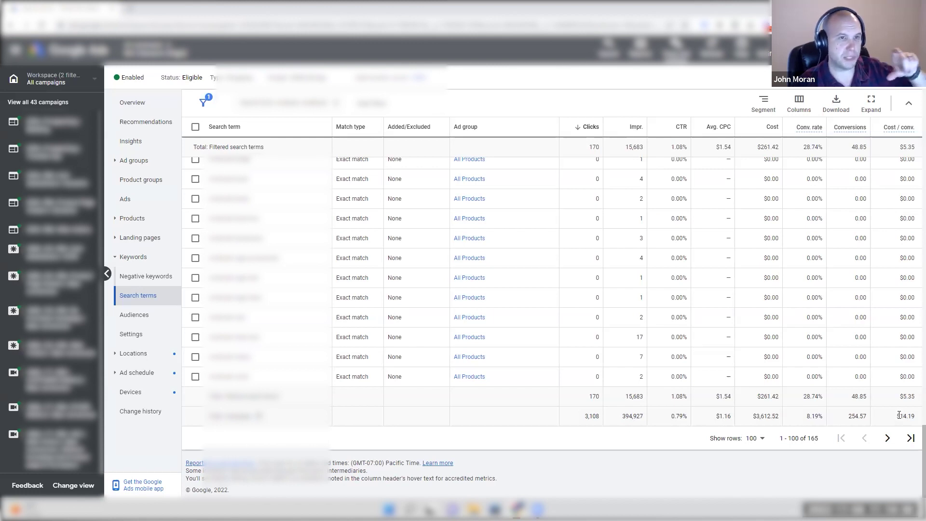
# - Invert the search term filter to examine the cost per conversion of the non-branded terms, and clear the filter when done
pyautogui.click(308, 103)
pyautogui.click(270, 164)
pyautogui.click(269, 192)
pyautogui.click(303, 245)
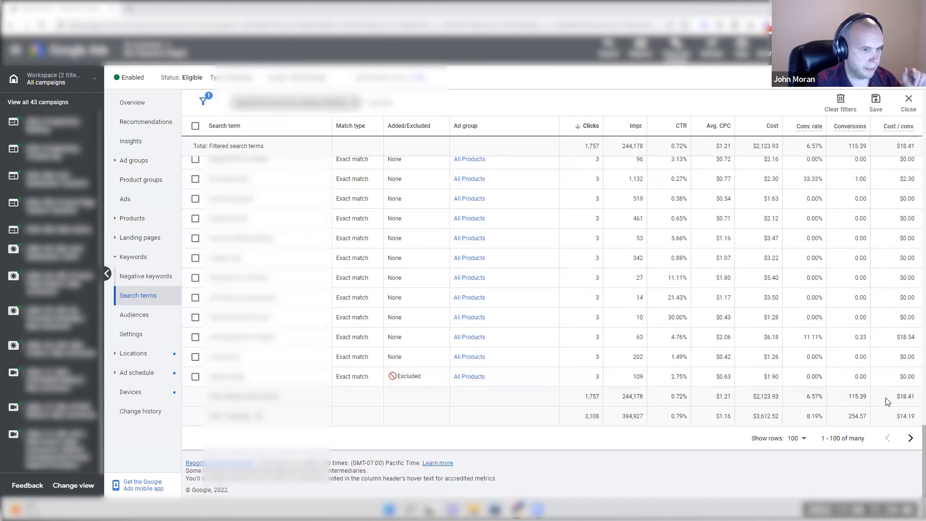
pyautogui.scroll(20, 543, 369)
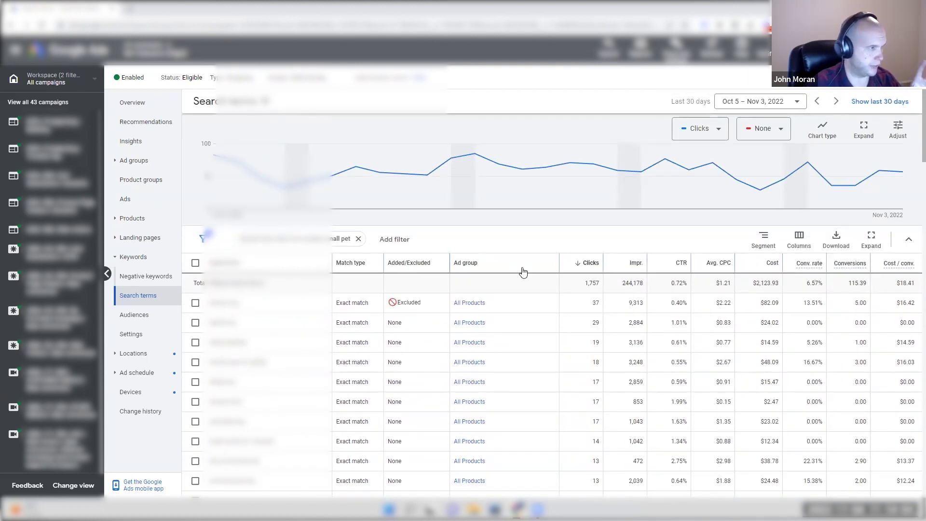
pyautogui.click(358, 239)
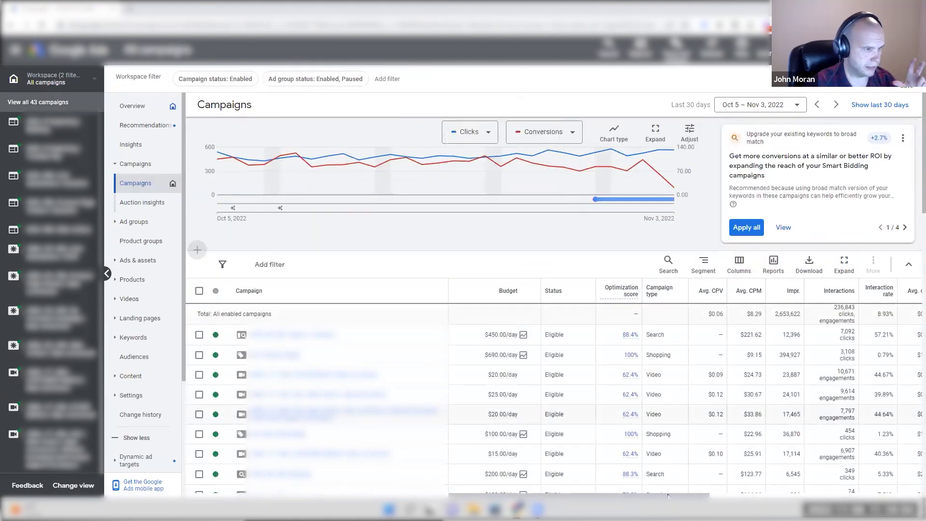
# - Add the Value / conv. column to the campaigns table's column set and place it directly after Campaign type
pyautogui.hscroll(5, 878, 488)
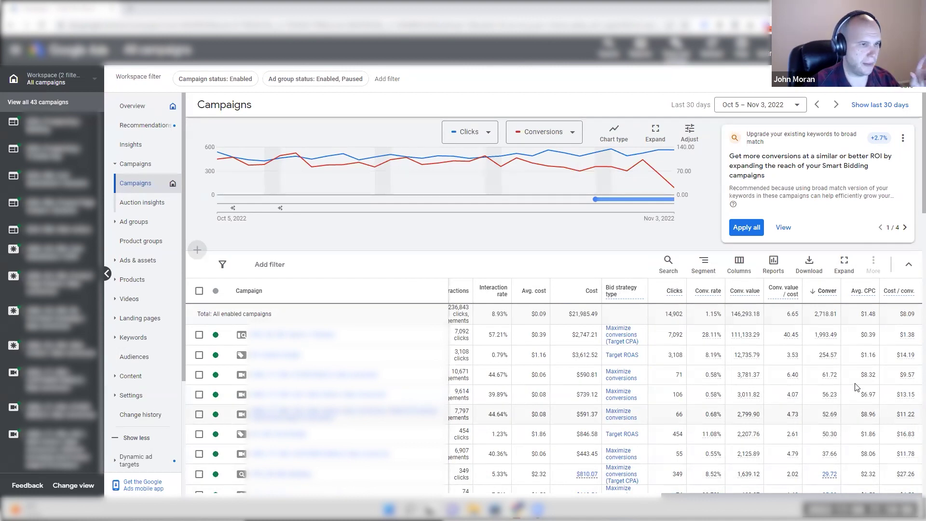
pyautogui.click(738, 273)
pyautogui.click(743, 296)
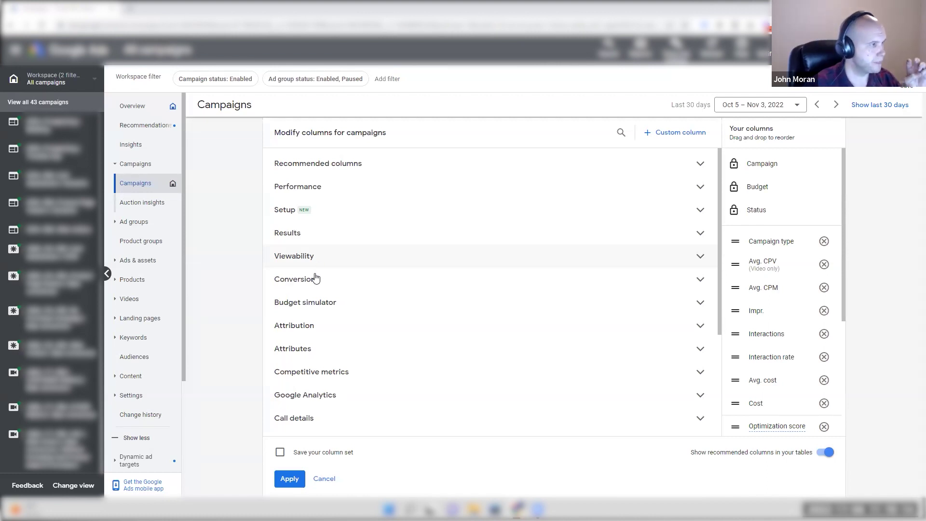
pyautogui.click(621, 132)
pyautogui.write('valu')
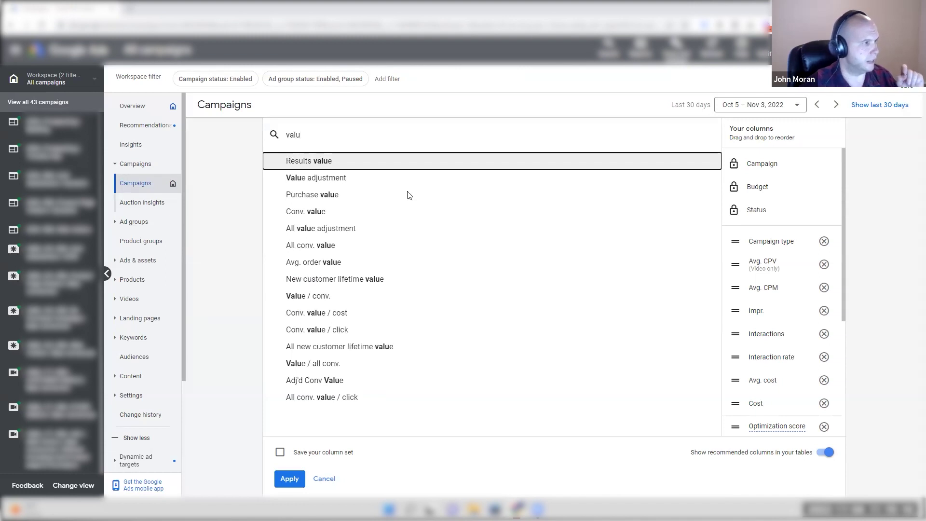
pyautogui.click(311, 296)
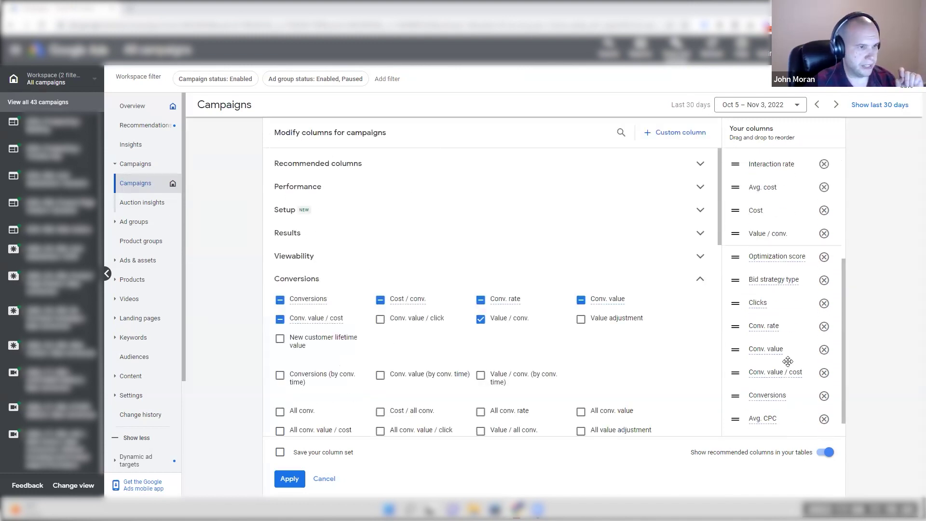
pyautogui.scroll(-1, 788, 369)
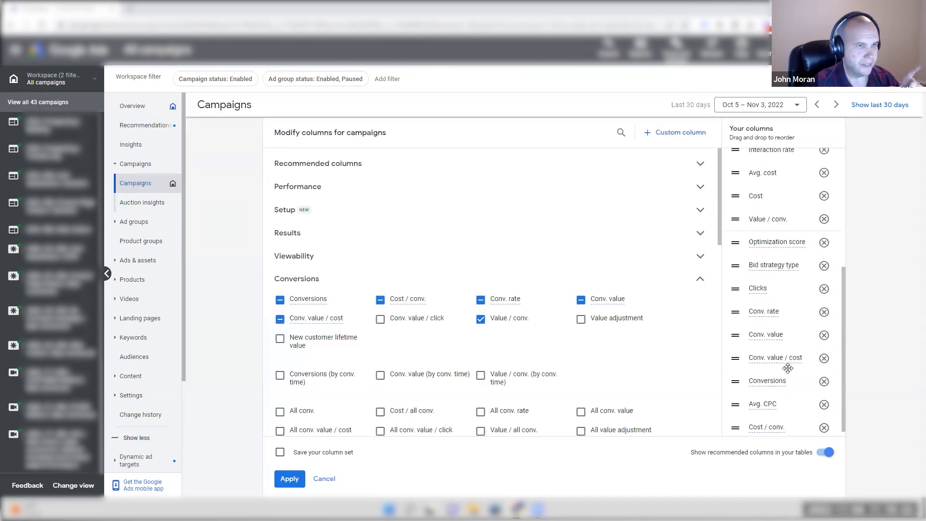
pyautogui.scroll(1, 788, 368)
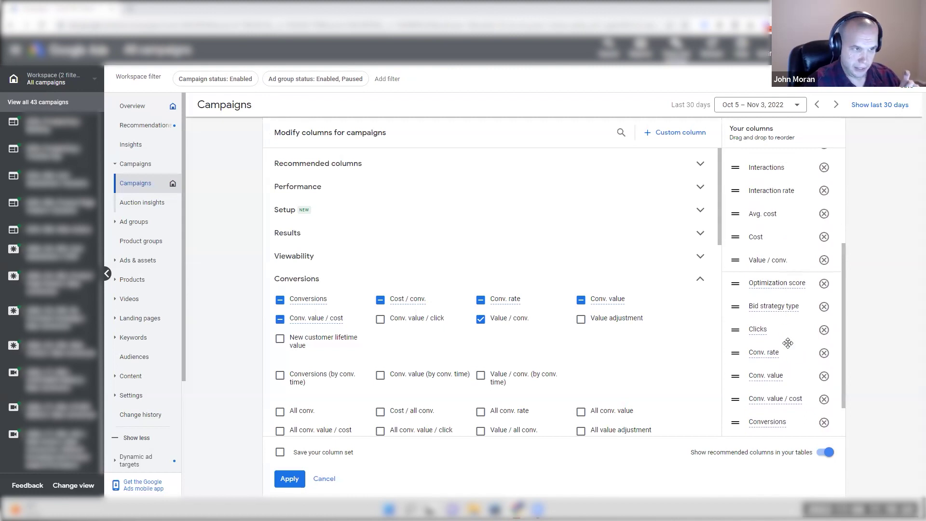
pyautogui.scroll(3, 788, 343)
pyautogui.moveTo(777, 405); pyautogui.dragTo(777, 243)
pyautogui.click(297, 282)
pyautogui.click(299, 280)
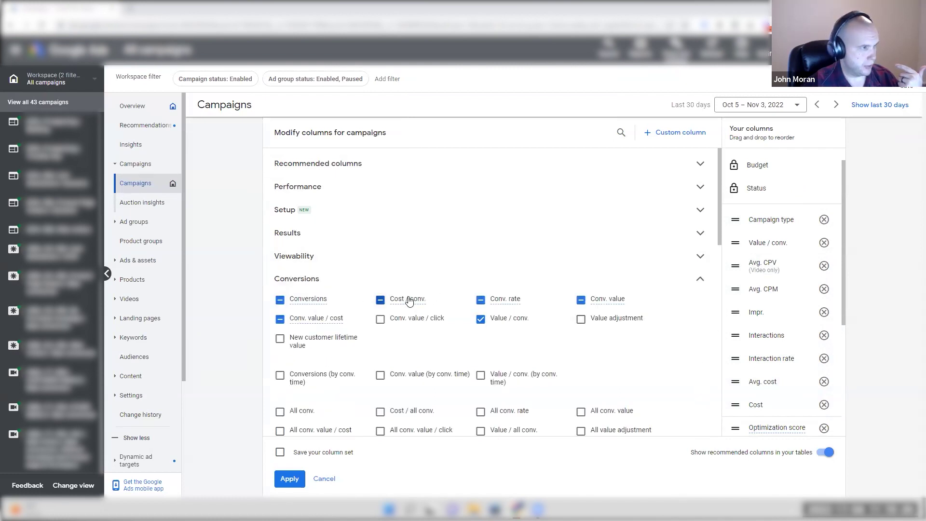
# - Move the Cost / conv. column directly before Value / conv. and apply the modified columns to the campaigns table
pyautogui.scroll(-1, 777, 336)
pyautogui.scroll(-2, 778, 336)
pyautogui.scroll(1, 780, 352)
pyautogui.scroll(-1, 781, 366)
pyautogui.moveTo(768, 420); pyautogui.dragTo(770, 193)
pyautogui.scroll(4, 774, 367)
pyautogui.moveTo(770, 386); pyautogui.dragTo(770, 265)
pyautogui.click(289, 479)
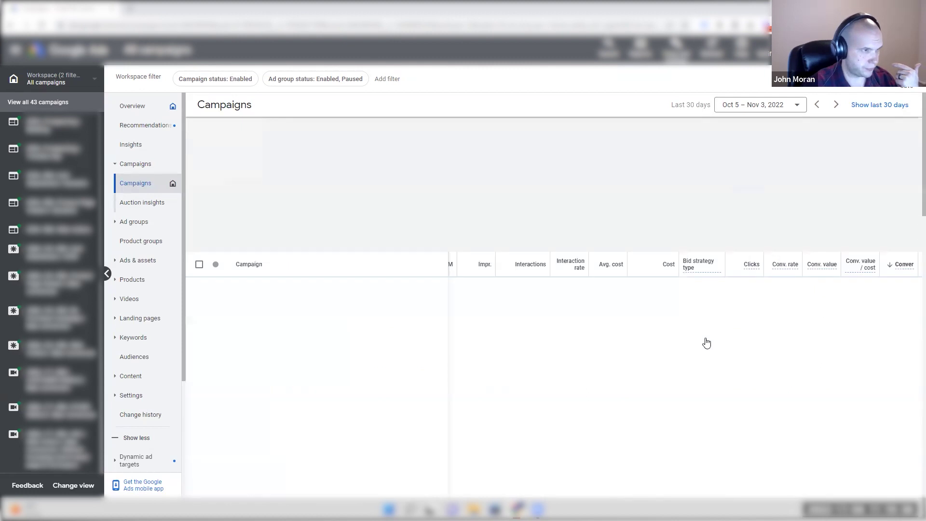
# - Compare cost per conversion and value per conversion of the $450.00/day Search and $690.00/day Shopping campaigns
pyautogui.scroll(-1, 714, 321)
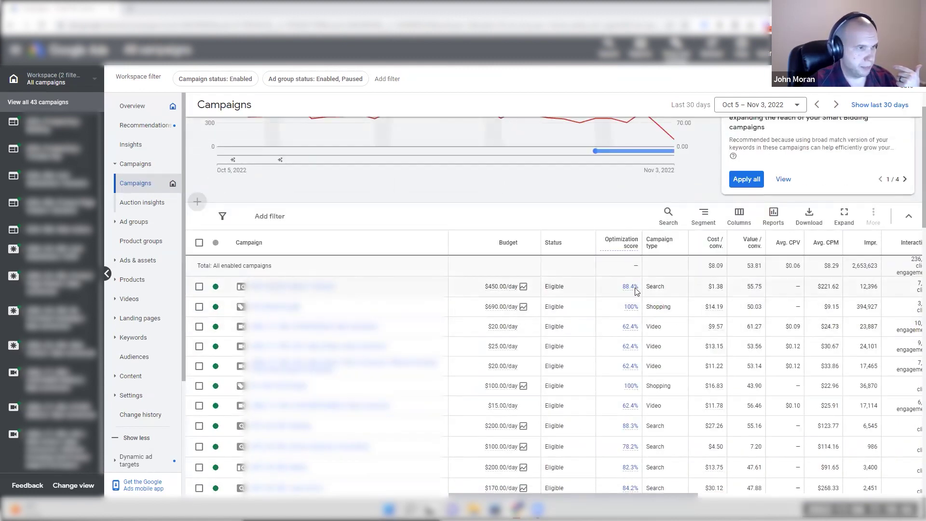
pyautogui.moveTo(748, 287); pyautogui.dragTo(761, 287)
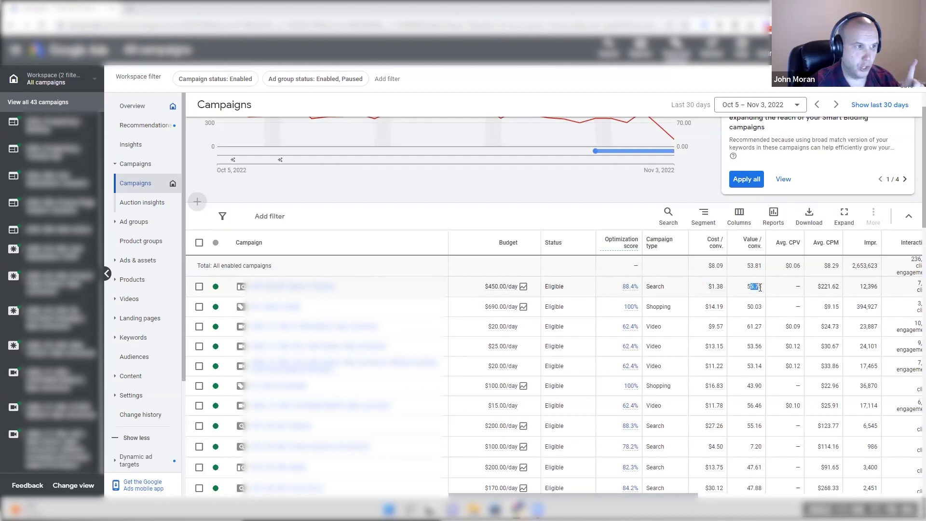
pyautogui.click(761, 288)
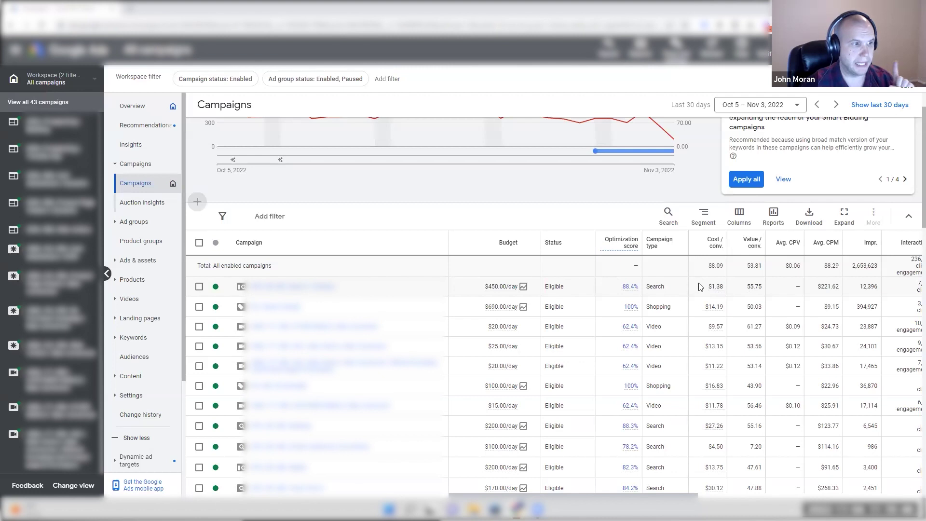
pyautogui.moveTo(727, 288); pyautogui.dragTo(725, 308)
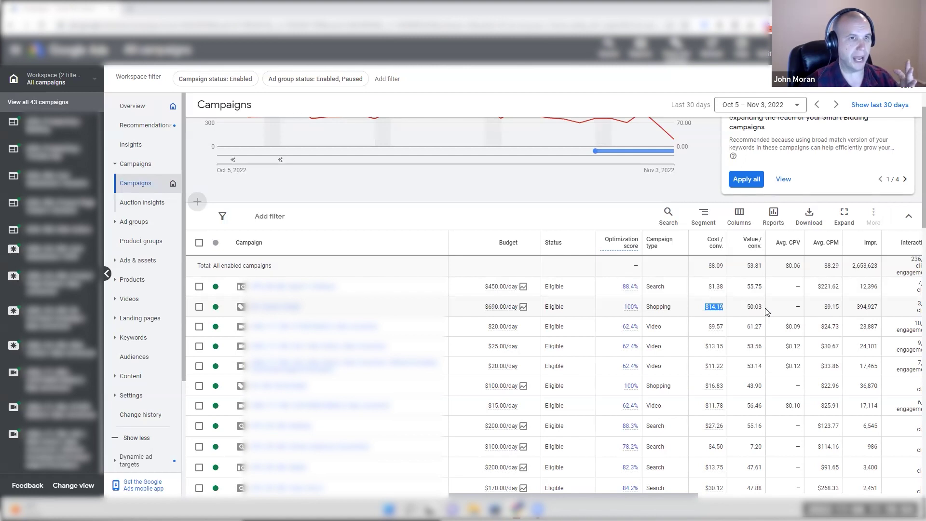
pyautogui.moveTo(747, 307); pyautogui.dragTo(765, 312)
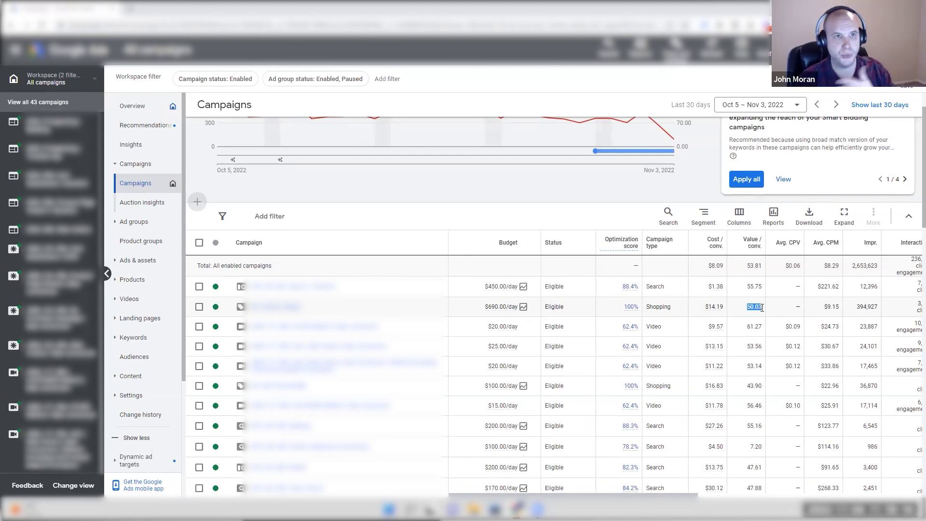
pyautogui.click(759, 309)
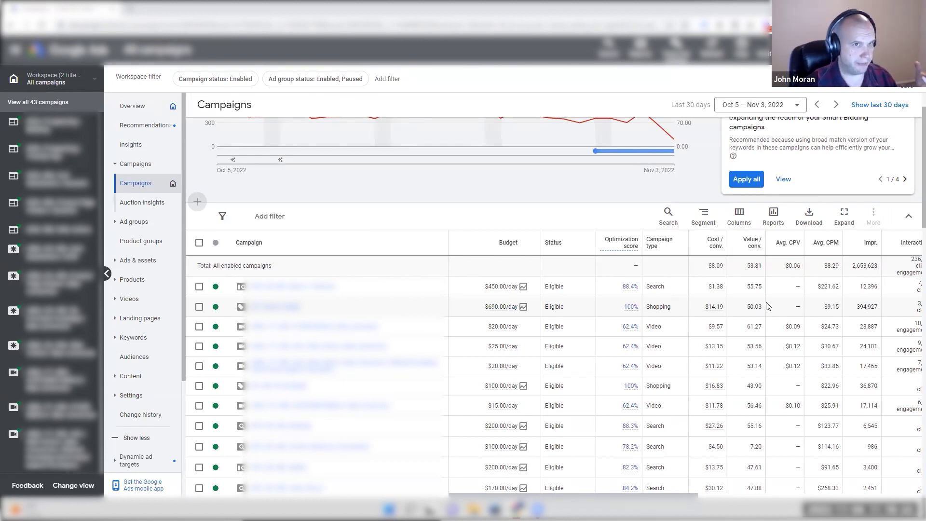
pyautogui.moveTo(757, 309)
pyautogui.mouseDown()
pyautogui.moveTo(709, 308)
pyautogui.moveTo(759, 308)
pyautogui.mouseUp()
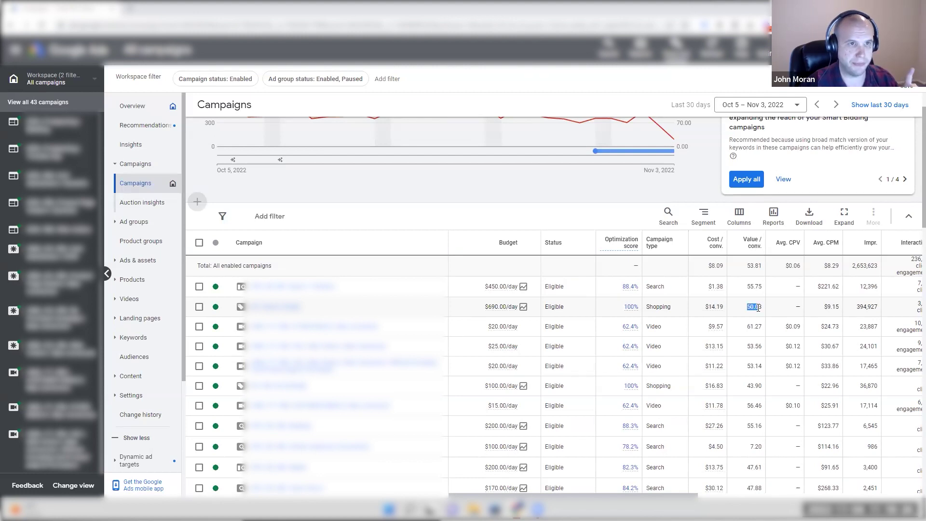
pyautogui.click(759, 308)
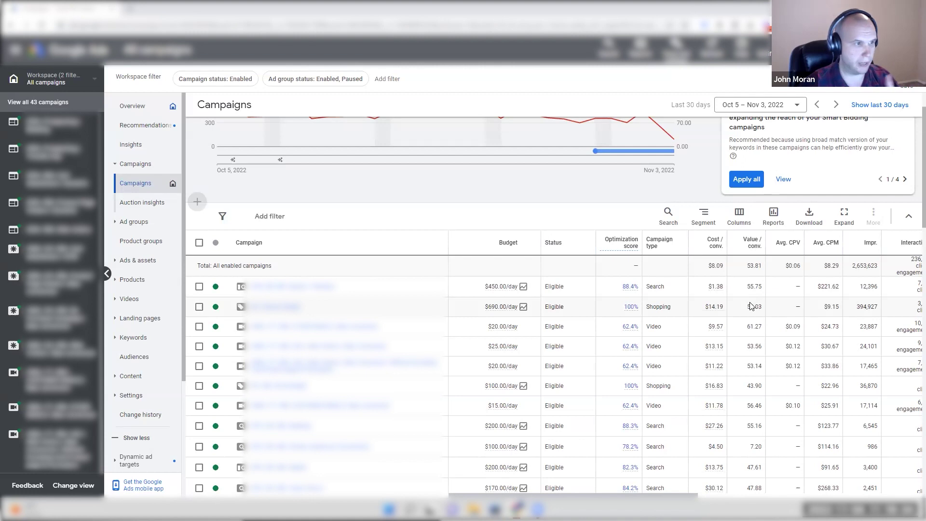
# - Review value per conversion of the remaining campaigns, checking the $100.00/day and $150.00/day Search campaigns for unusually low values
pyautogui.scroll(-1, 750, 307)
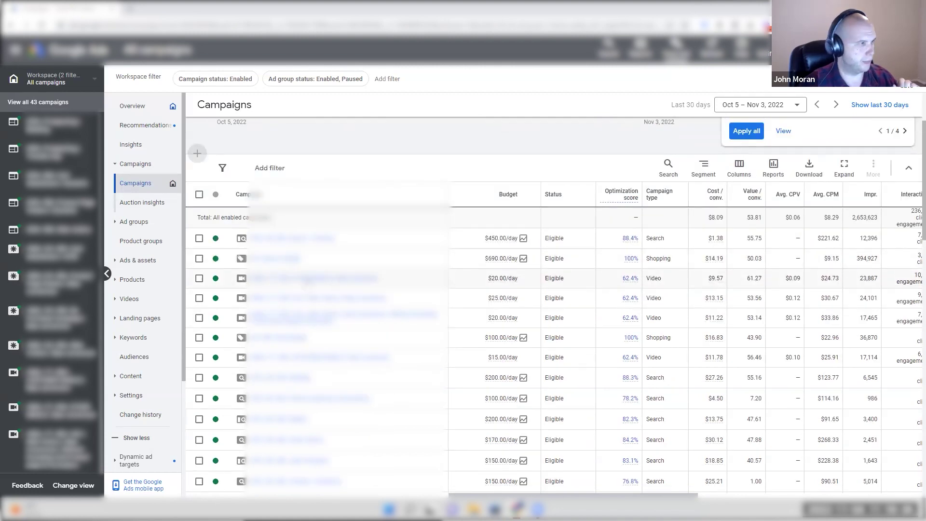
pyautogui.scroll(-1, 300, 289)
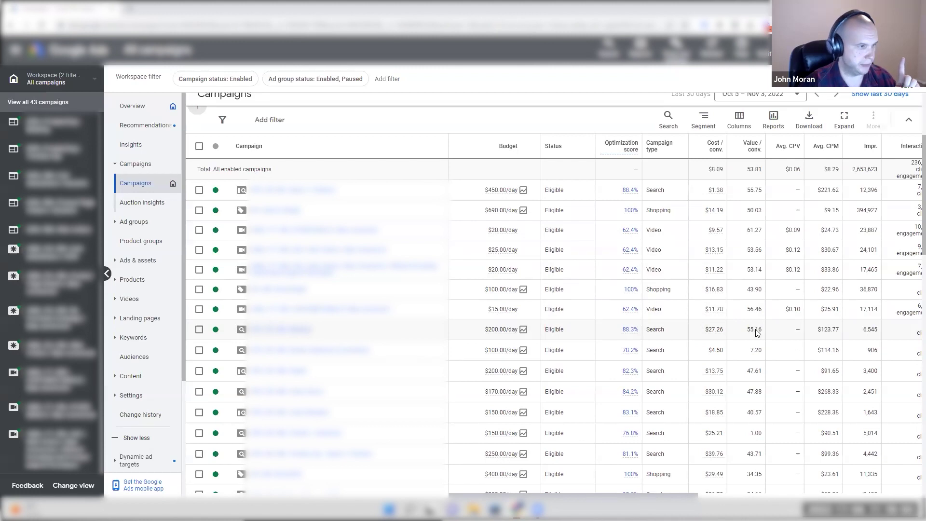
pyautogui.scroll(-1, 758, 333)
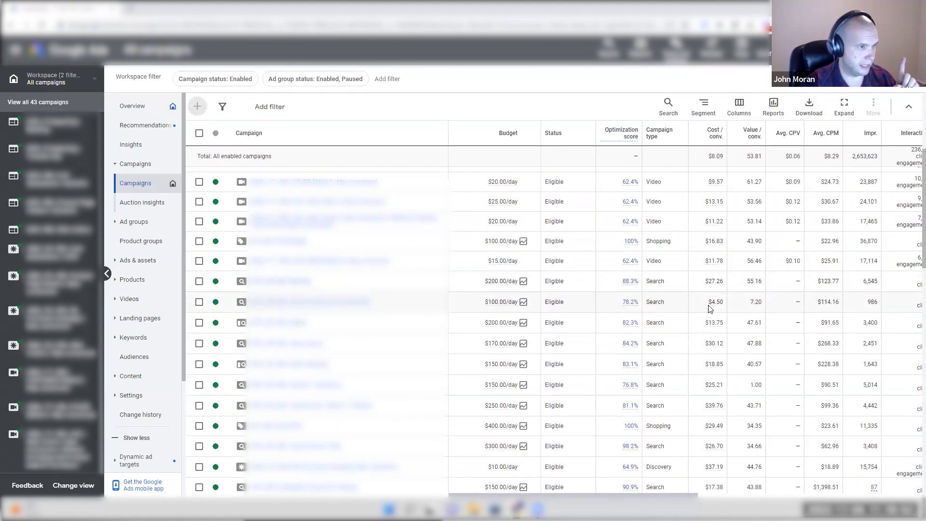
pyautogui.moveTo(752, 305); pyautogui.dragTo(767, 311)
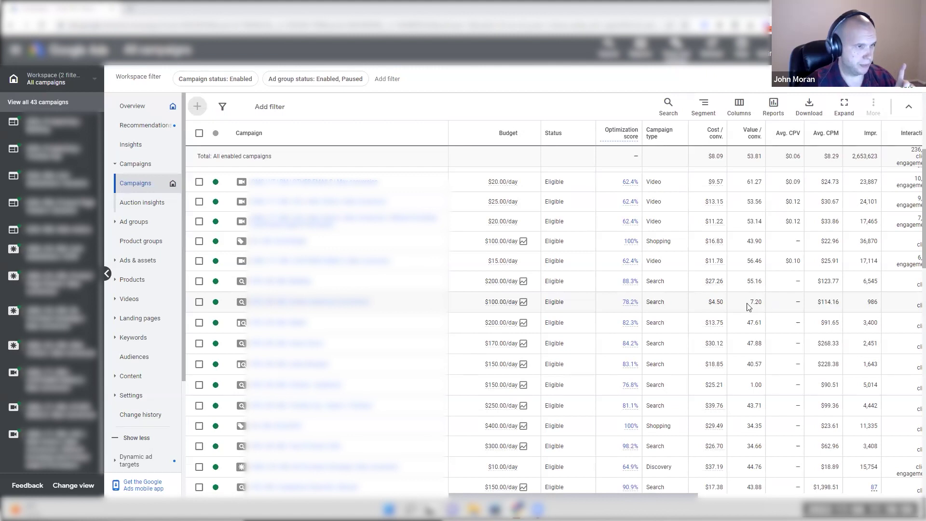
pyautogui.doubleClick(756, 384)
# - Segment the campaigns table by conversion action and examine the value per conversion of the call actions in the Search campaigns
pyautogui.click(704, 107)
pyautogui.moveTo(725, 220)
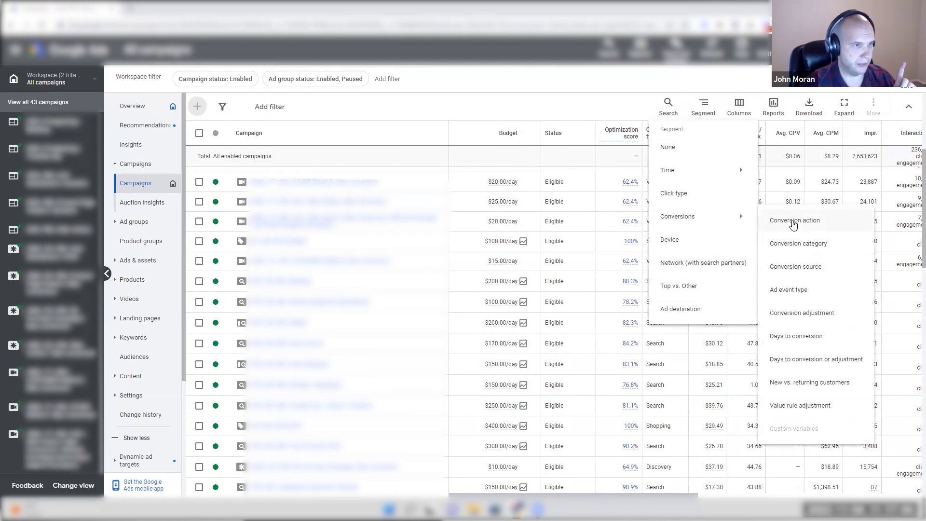
pyautogui.click(757, 302)
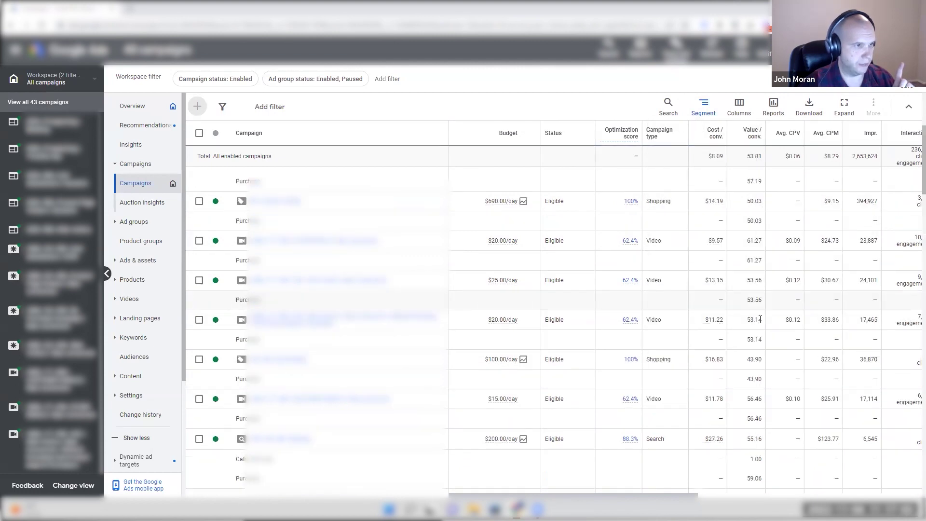
pyautogui.scroll(-2, 766, 325)
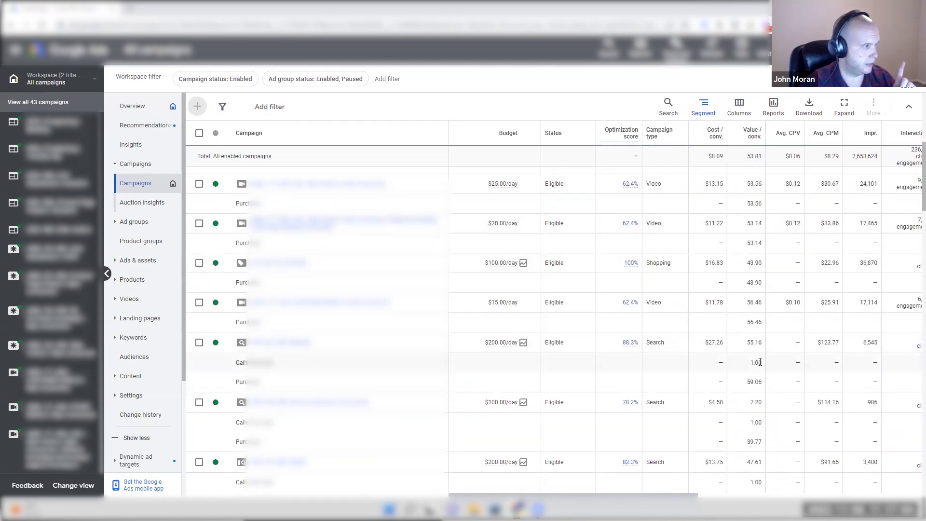
pyautogui.doubleClick(759, 362)
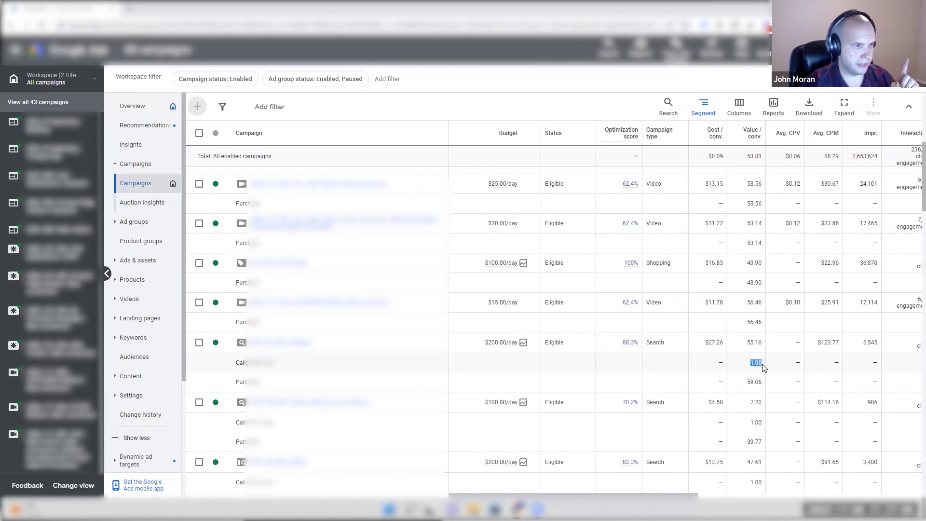
pyautogui.scroll(-1, 759, 372)
pyautogui.moveTo(750, 374); pyautogui.dragTo(755, 374)
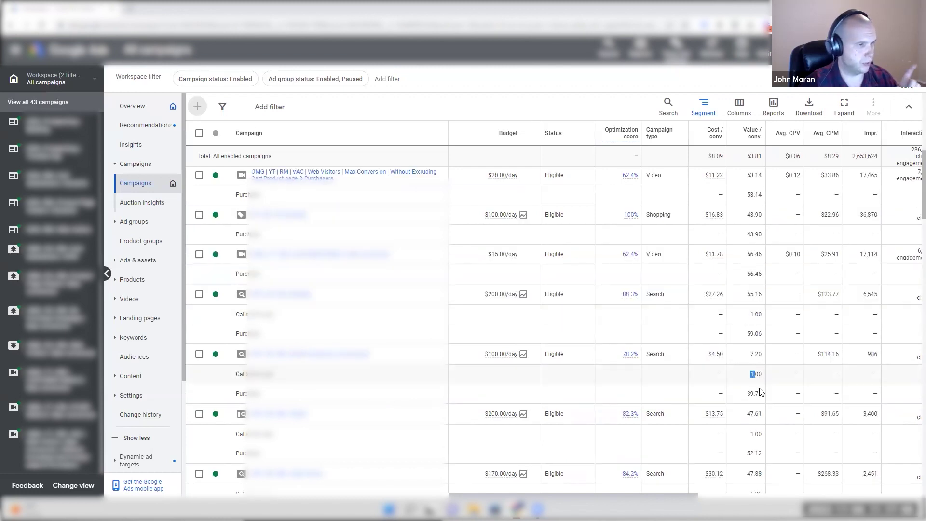
# - Remove the conversion action segmentation and check the value and cost per conversion of the Search campaign with the 76.8% optimization score
pyautogui.click(704, 105)
pyautogui.click(668, 146)
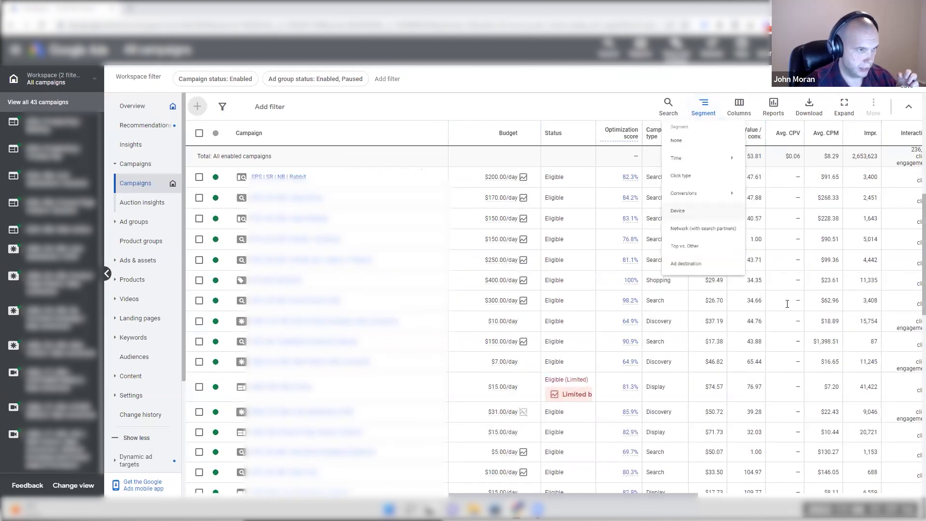
pyautogui.doubleClick(761, 247)
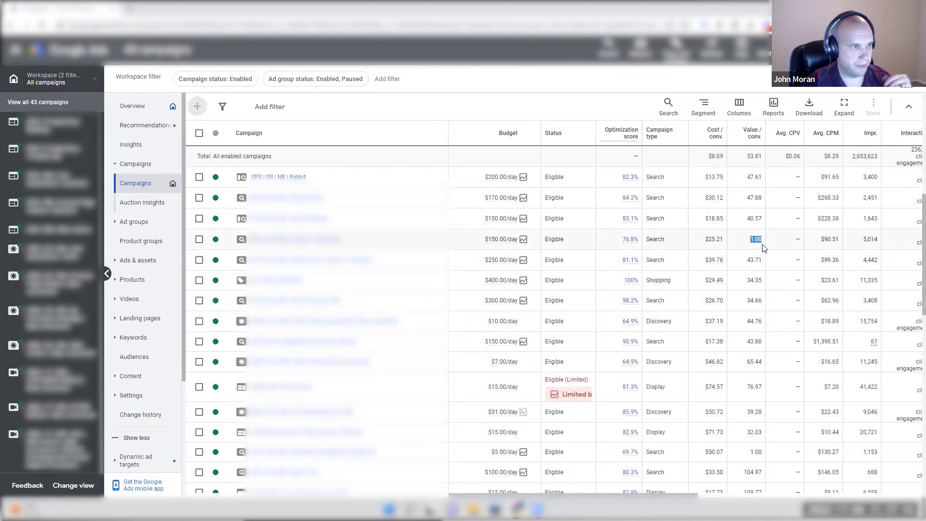
pyautogui.doubleClick(711, 237)
pyautogui.click(756, 248)
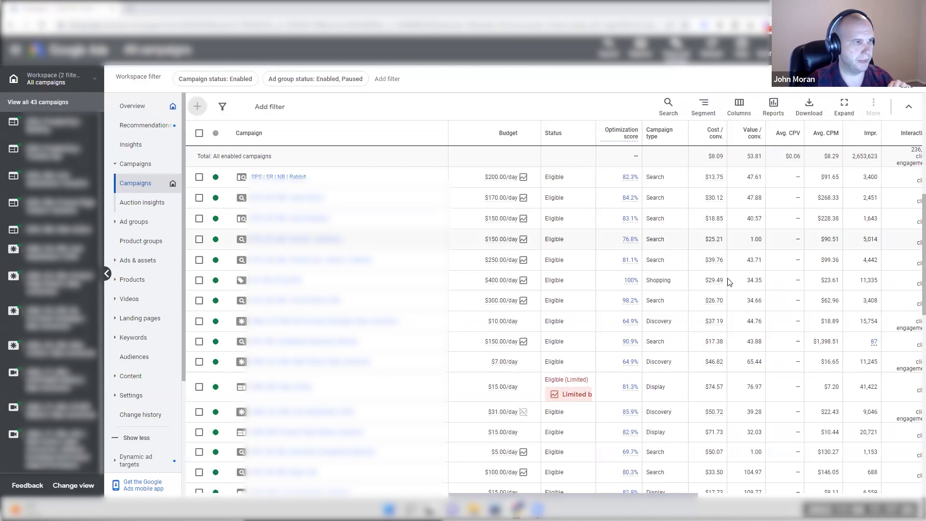
# - Check the bid strategies in the campaigns table and the value per conversion of the $300.00/day Search campaign
pyautogui.click(895, 495)
pyautogui.click(895, 495)
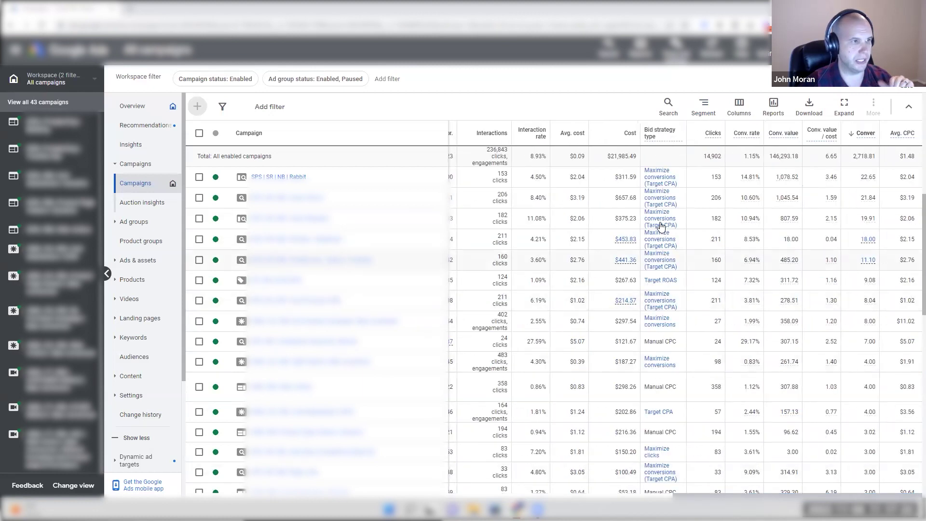
pyautogui.hscroll(-10, 756, 242)
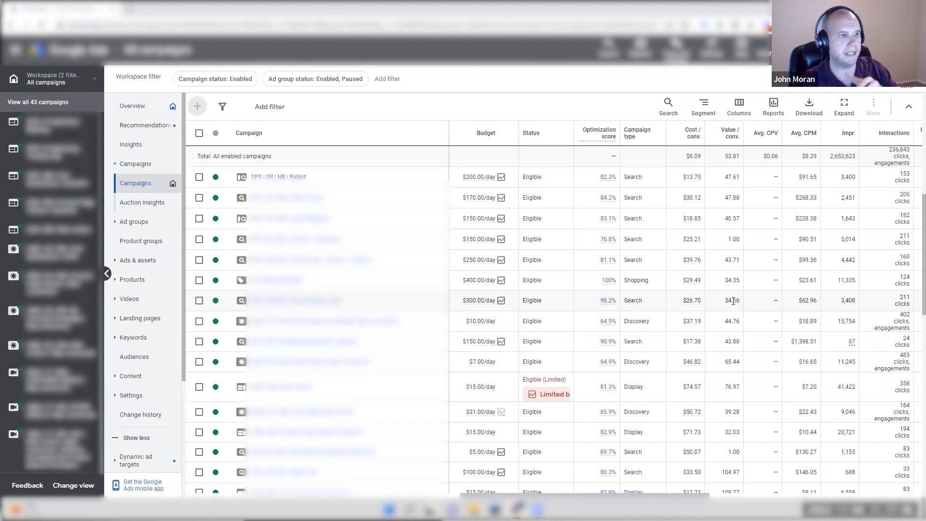
pyautogui.moveTo(677, 303); pyautogui.dragTo(733, 301)
pyautogui.click(719, 303)
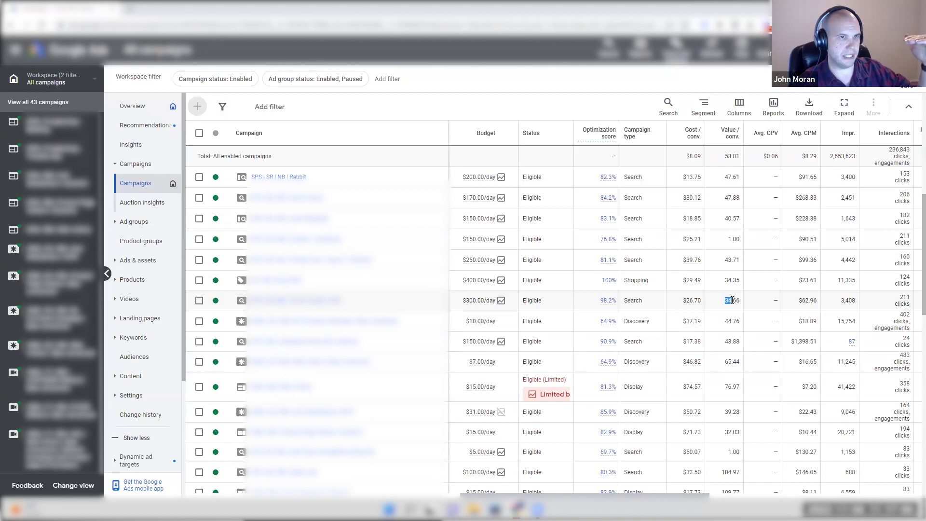
pyautogui.scroll(-1, 732, 301)
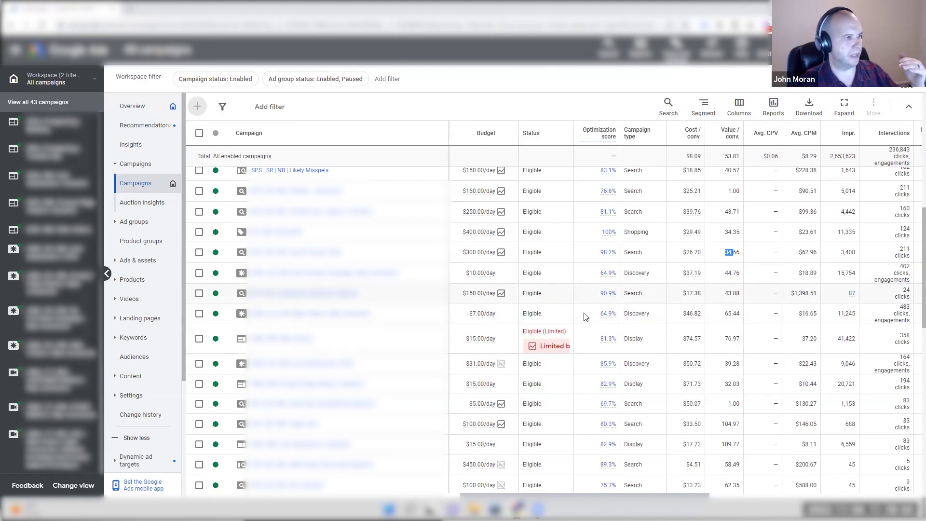
# - Open the $20.00/day Video campaign with $9.57 cost per conversion and view its audience segments
pyautogui.scroll(6, 585, 316)
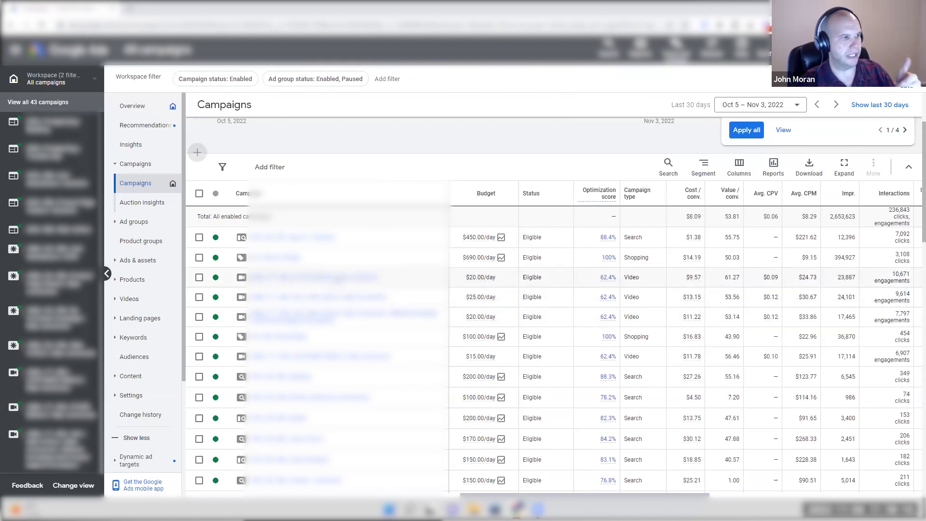
pyautogui.click(314, 277)
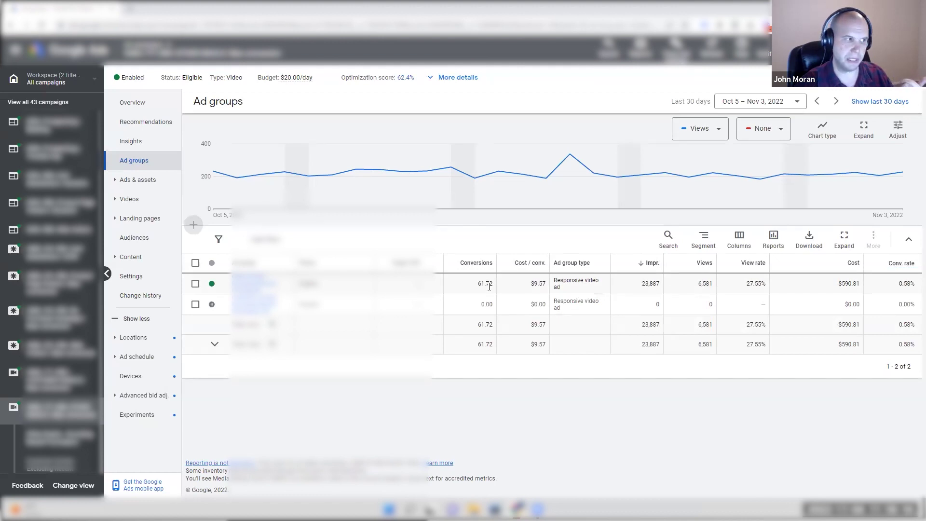
pyautogui.click(135, 238)
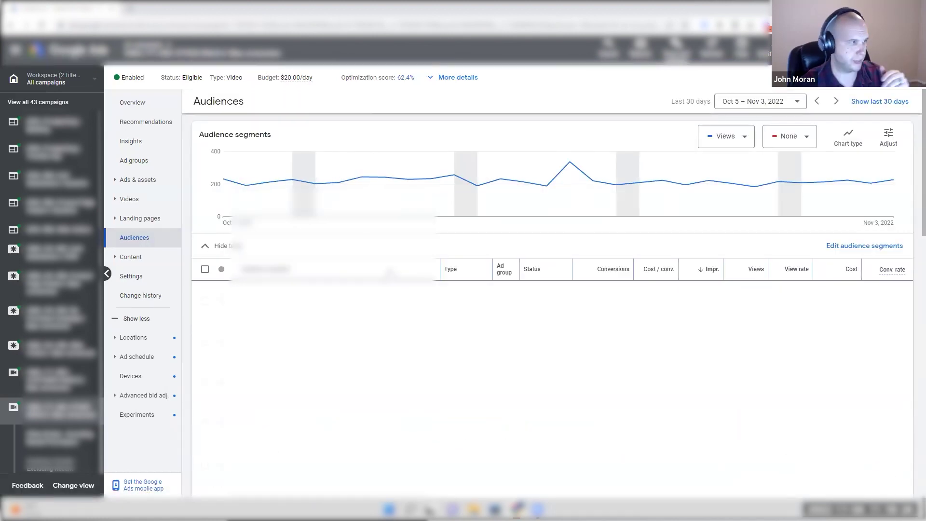
pyautogui.scroll(-1, 402, 223)
pyautogui.scroll(-1, 402, 223)
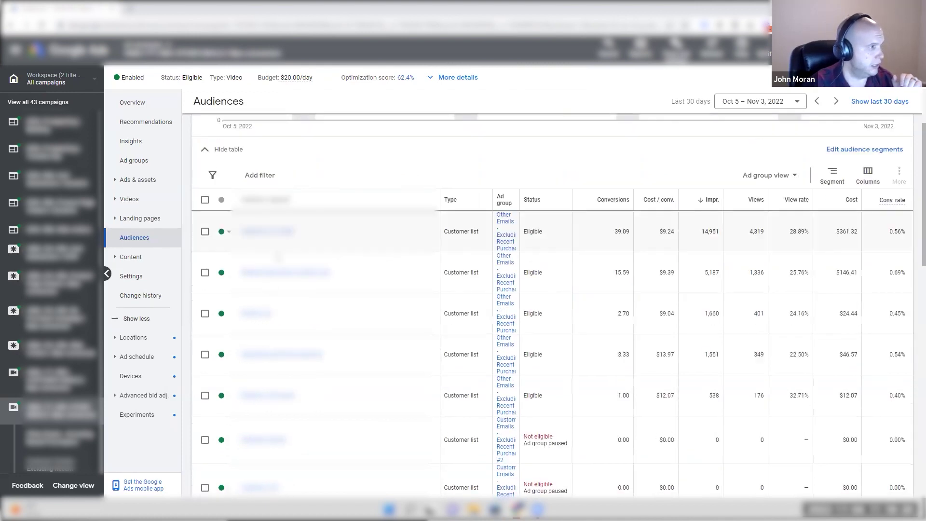
# - Segment the Video campaign's audience table by conversion action to check the conversions, and remove the segmentation
pyautogui.moveTo(267, 231)
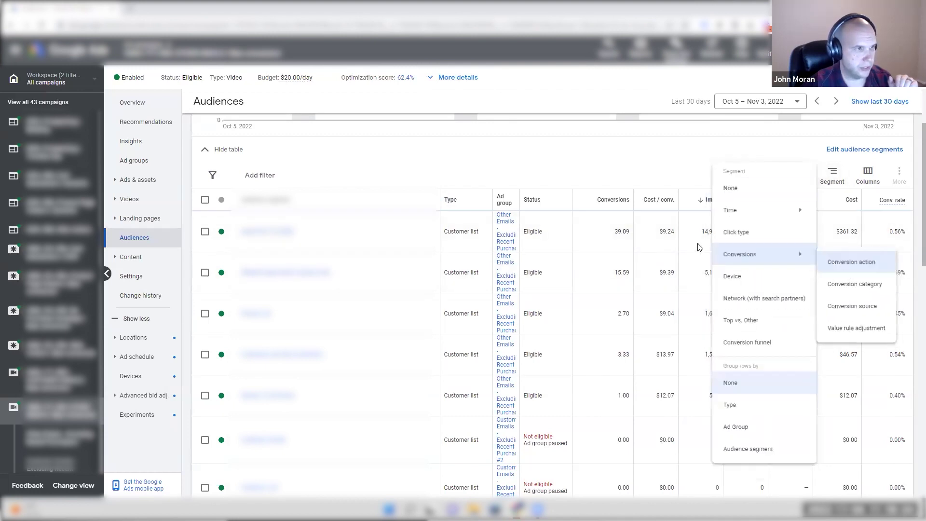
pyautogui.click(662, 241)
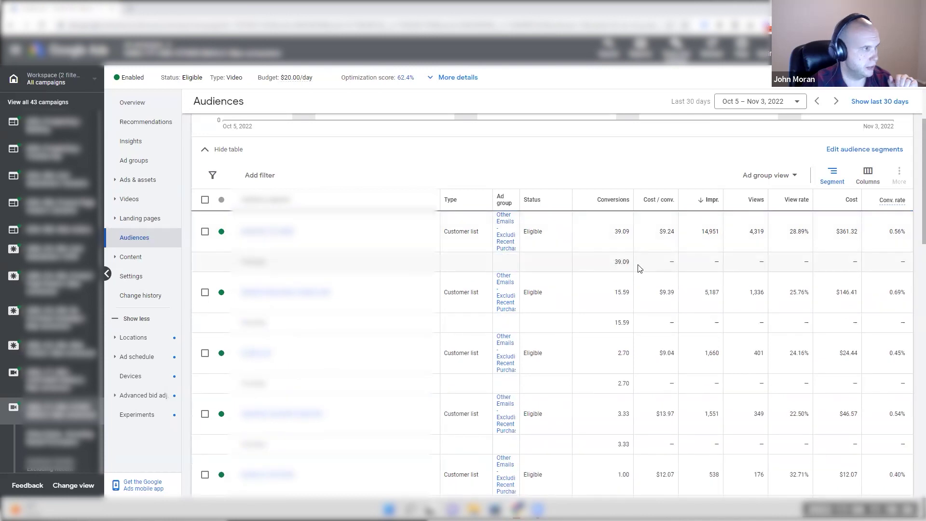
pyautogui.click(829, 175)
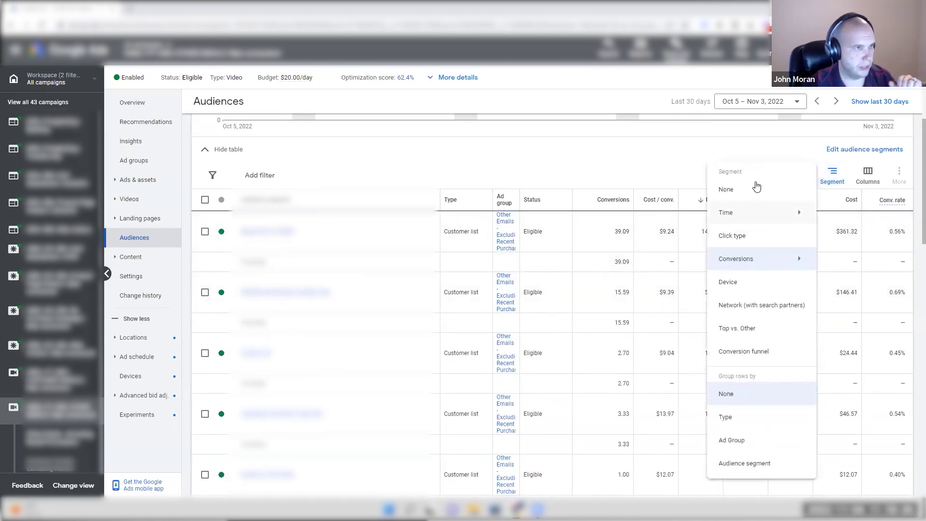
pyautogui.click(755, 189)
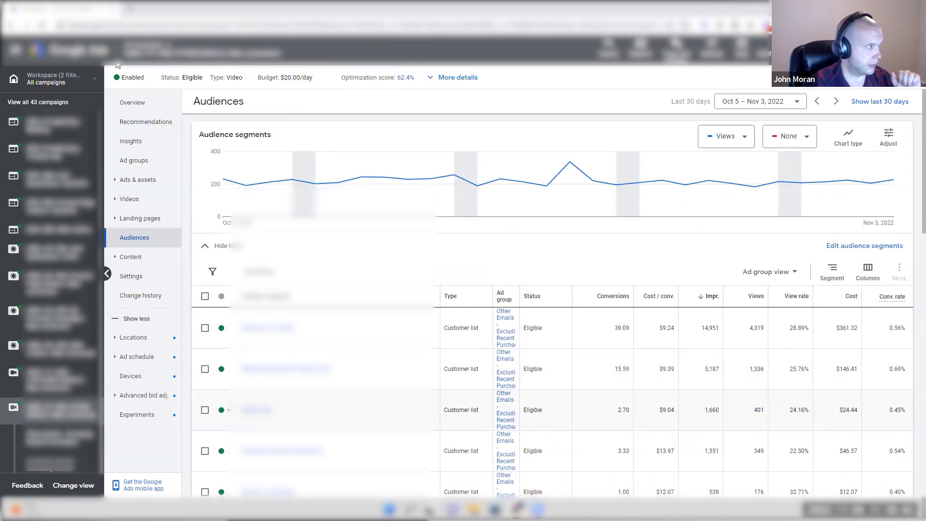
# - Review the cost per conversion of the Video campaign's customer lists and of all its audience segments in total
pyautogui.scroll(-1, 627, 227)
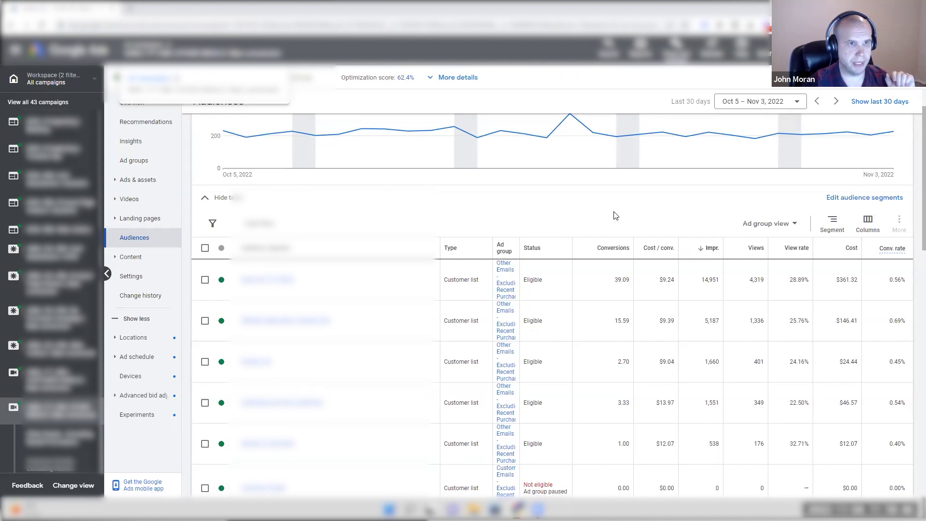
pyautogui.scroll(-1, 616, 216)
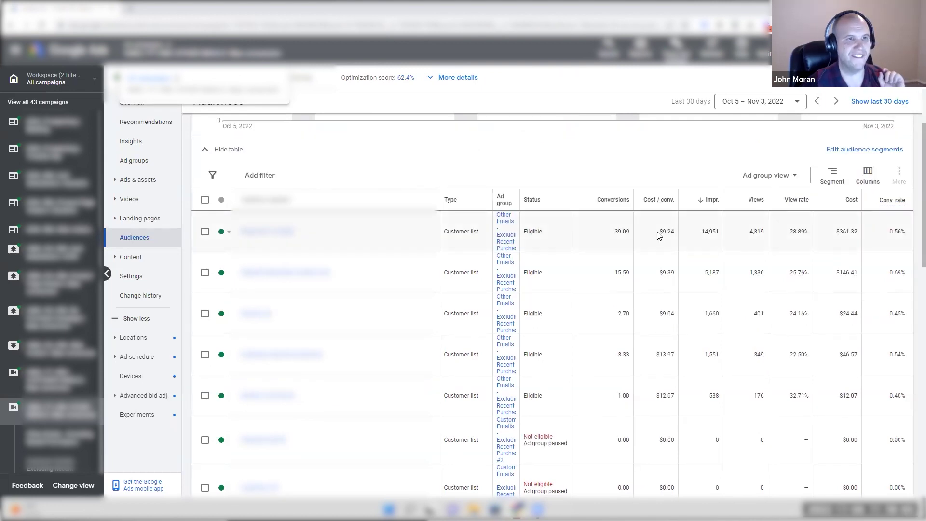
pyautogui.scroll(-6, 662, 232)
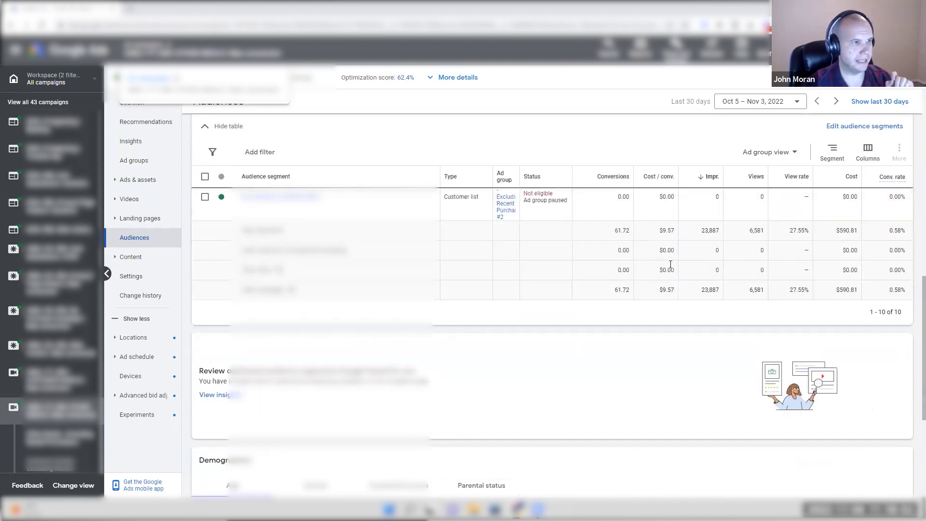
pyautogui.doubleClick(673, 231)
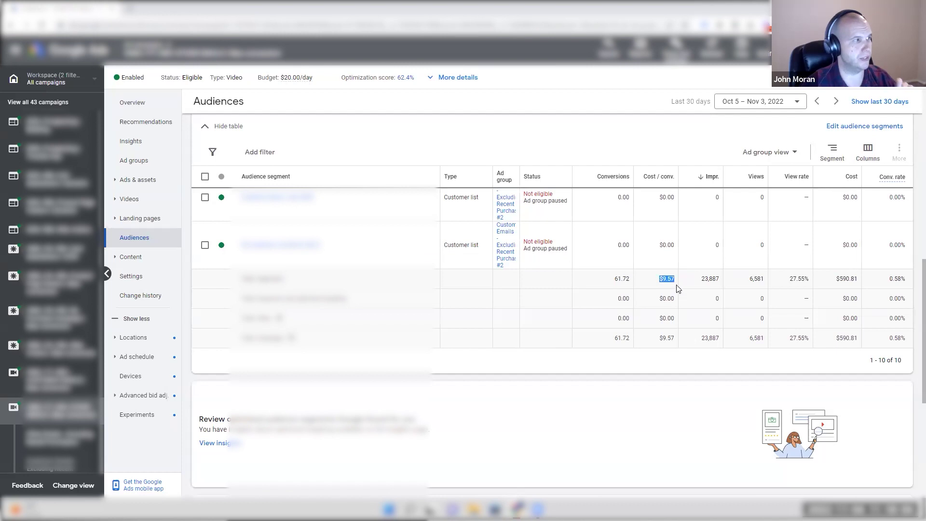
pyautogui.scroll(6, 577, 299)
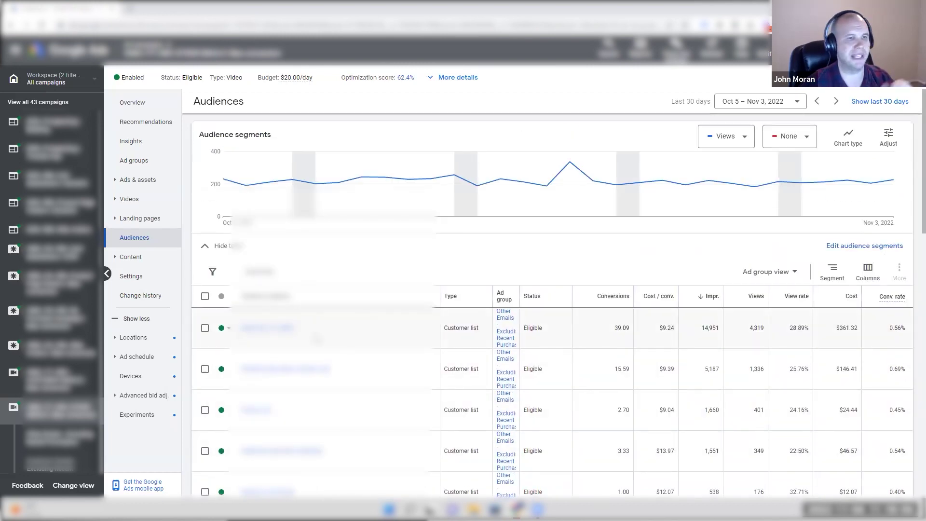
# - Return to all campaigns and view the audience segments of the $450.00/day Search campaign
pyautogui.click(142, 56)
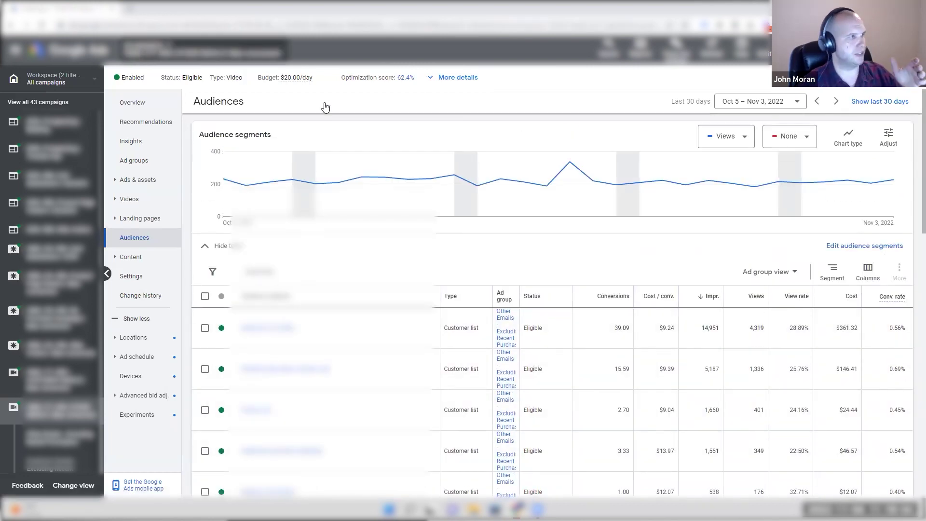
pyautogui.scroll(-2, 379, 171)
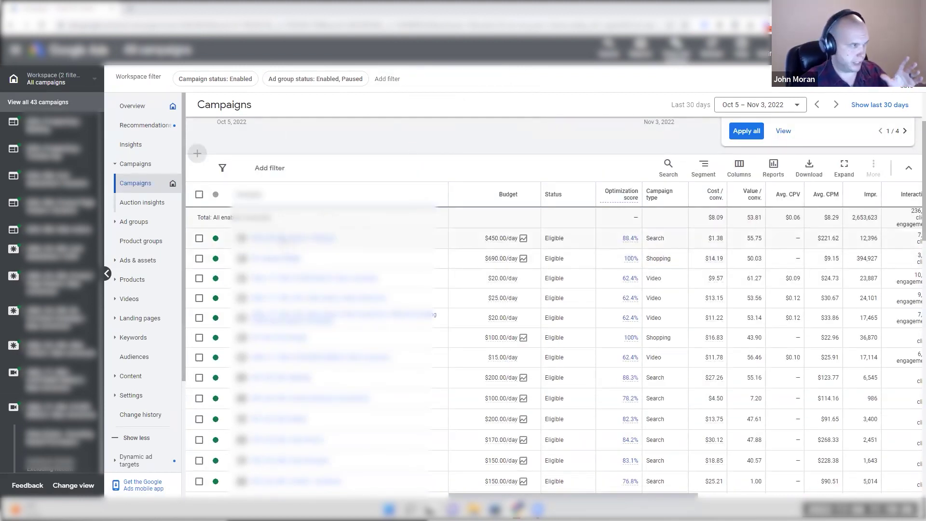
pyautogui.click(284, 239)
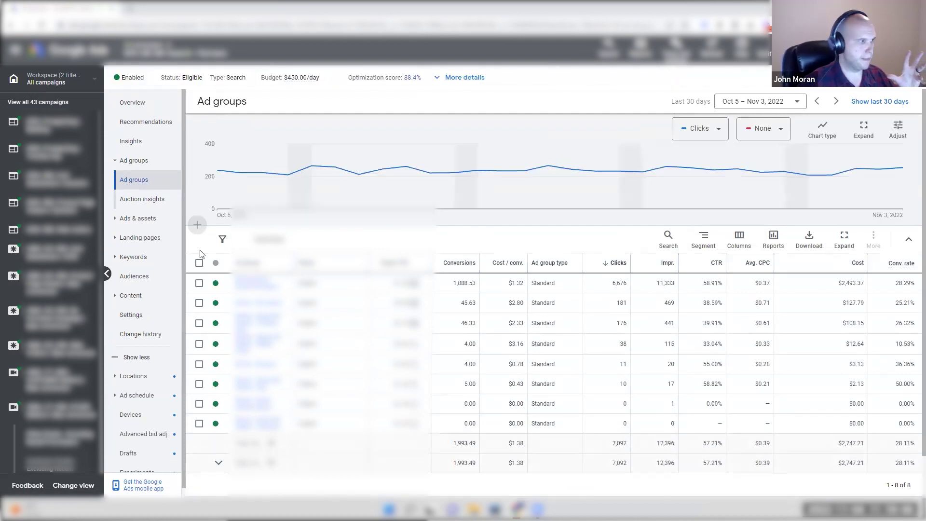
pyautogui.click(135, 276)
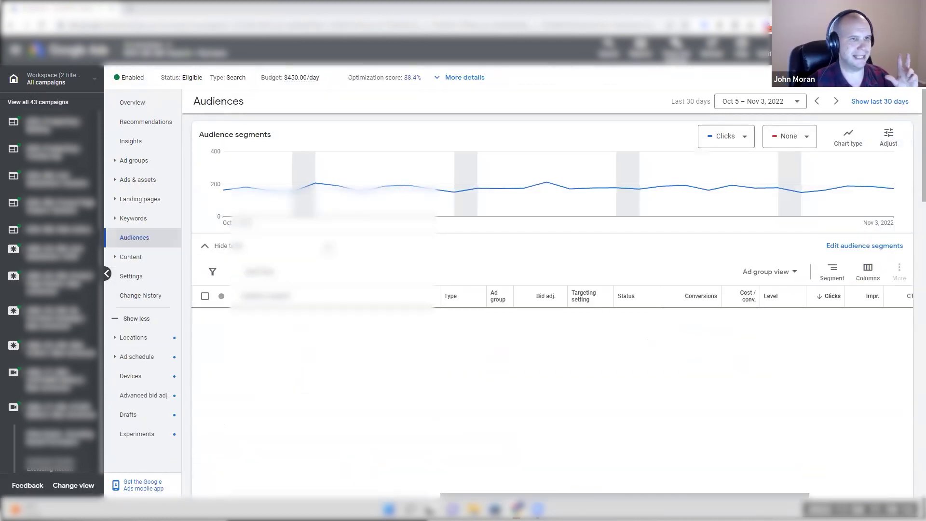
pyautogui.scroll(-1, 462, 198)
pyautogui.scroll(-2, 462, 199)
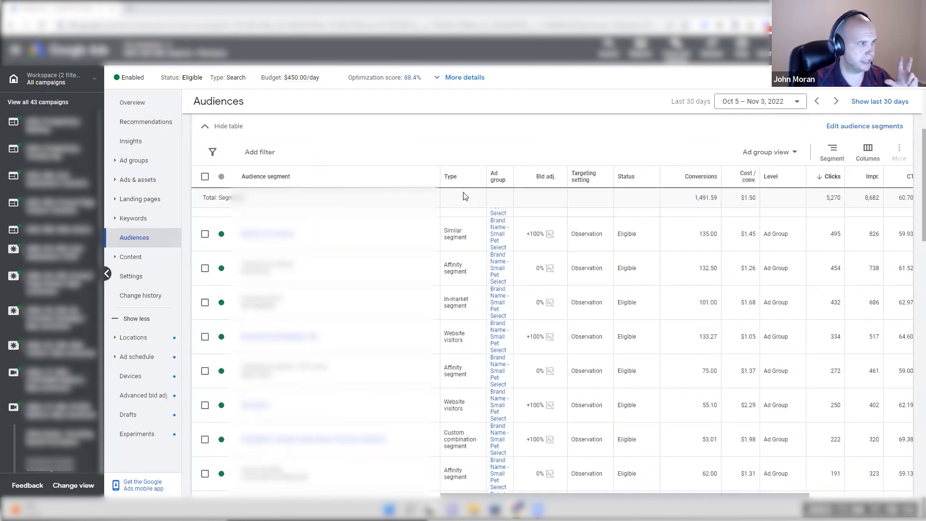
# - Check the cost per conversion of the affinity segments with a 0% bid adjustment in the Search campaign
pyautogui.scroll(1, 598, 305)
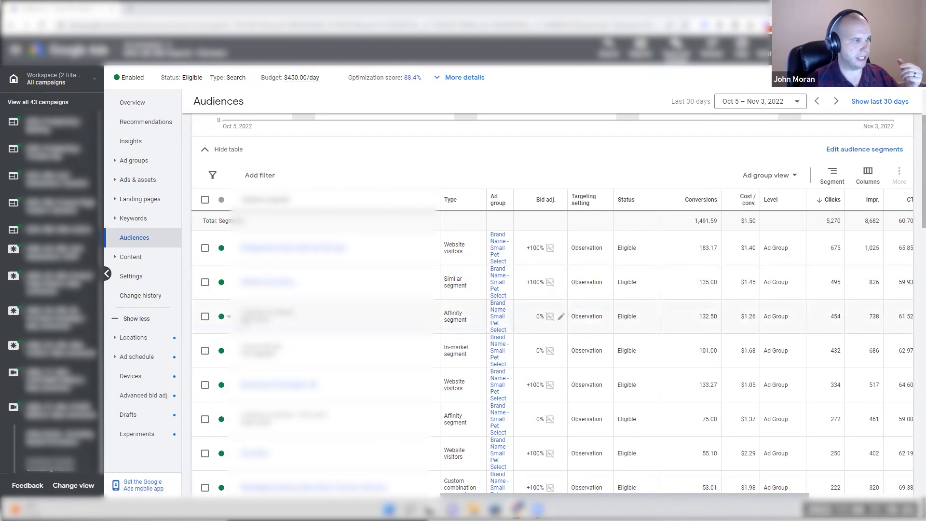
pyautogui.moveTo(739, 320); pyautogui.dragTo(757, 322)
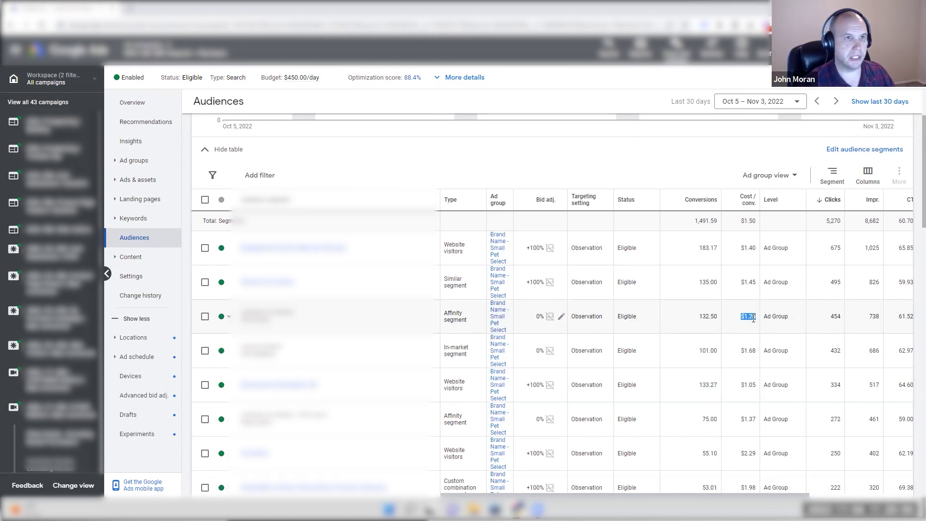
pyautogui.scroll(-1, 745, 318)
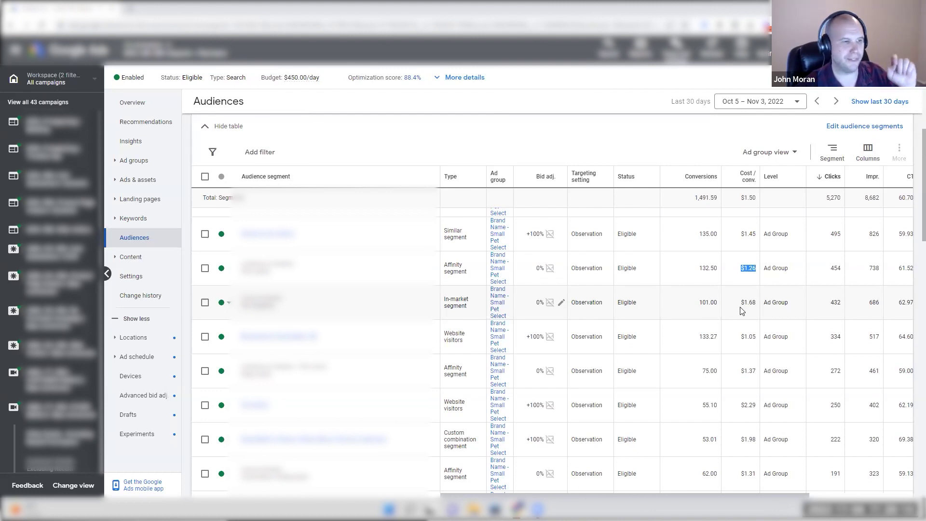
pyautogui.scroll(-1, 739, 312)
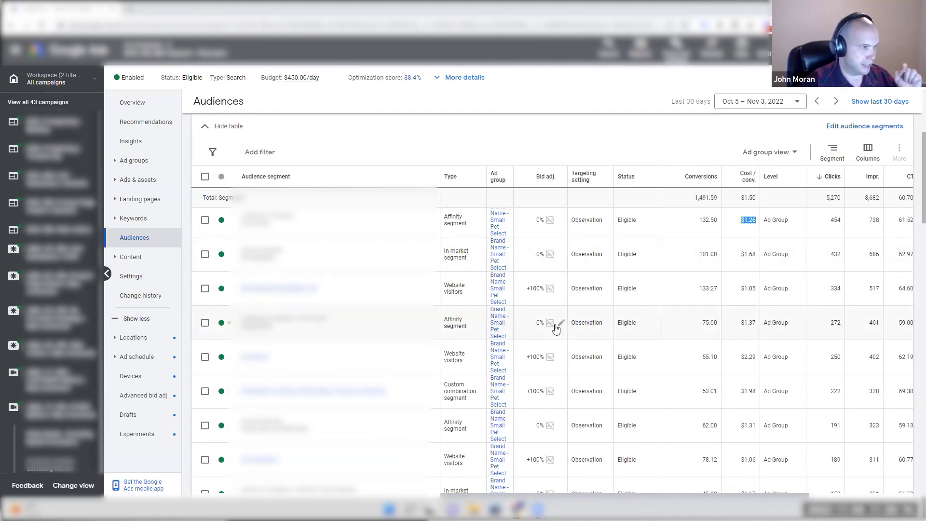
pyautogui.moveTo(736, 324); pyautogui.dragTo(759, 327)
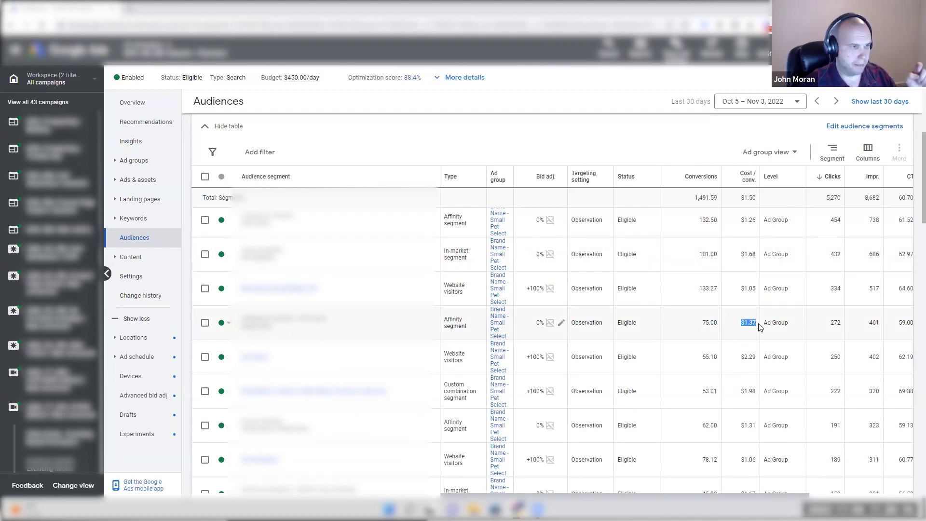
pyautogui.scroll(-2, 738, 326)
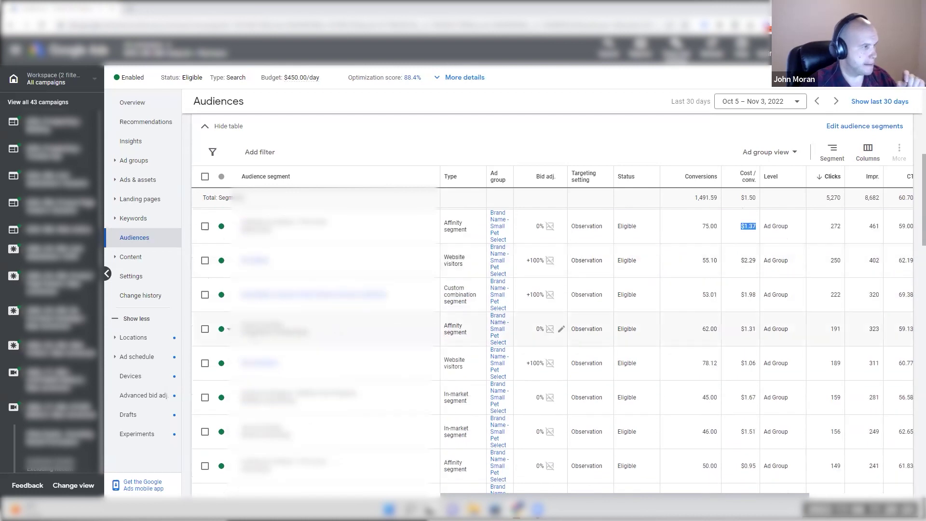
# - Examine the types, bid adjustments and conversions of the lower-traffic audience segments in the Search campaign
pyautogui.scroll(-2, 736, 332)
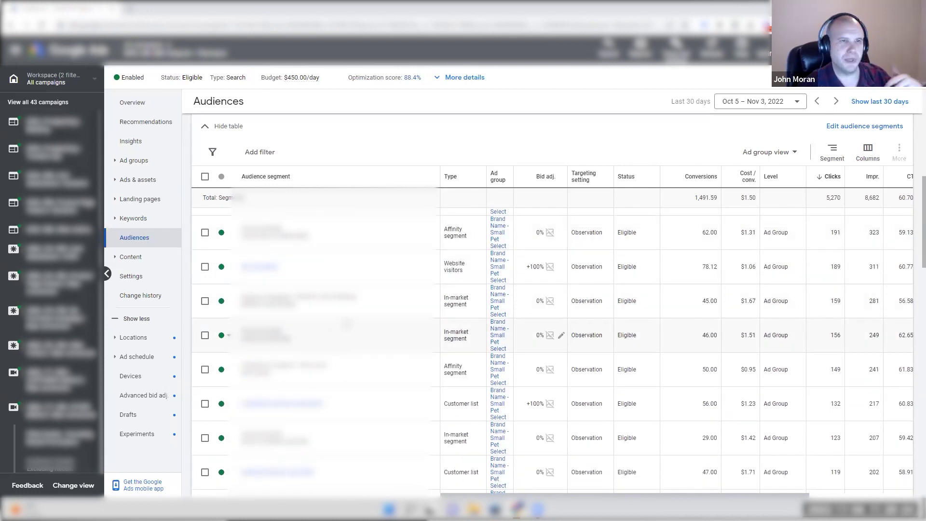
pyautogui.scroll(-1, 346, 323)
pyautogui.scroll(-1, 727, 359)
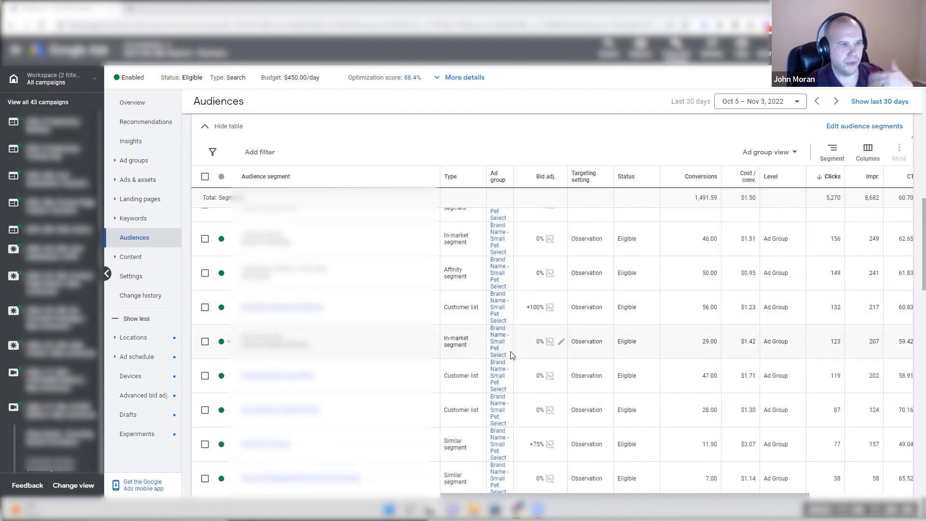
pyautogui.scroll(-5, 728, 359)
pyautogui.scroll(-6, 723, 366)
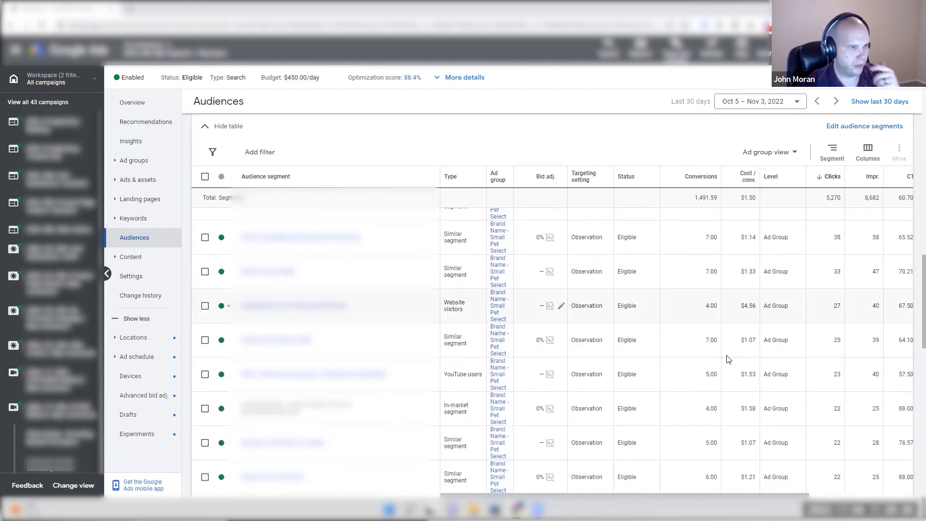
pyautogui.scroll(15, 716, 395)
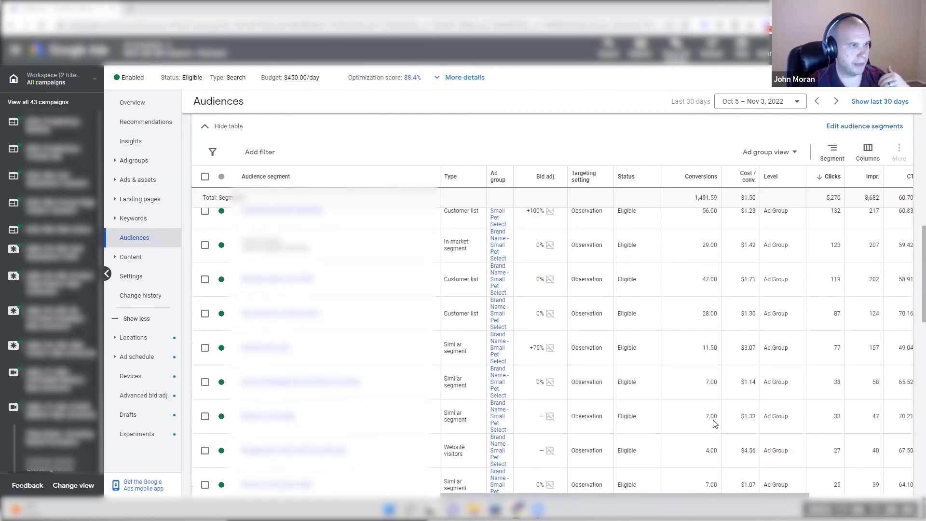
# - Compare the conversions of the leading affinity and in-market segments, checking the segment type of the most-clicked affinity audience
pyautogui.scroll(-1, 670, 348)
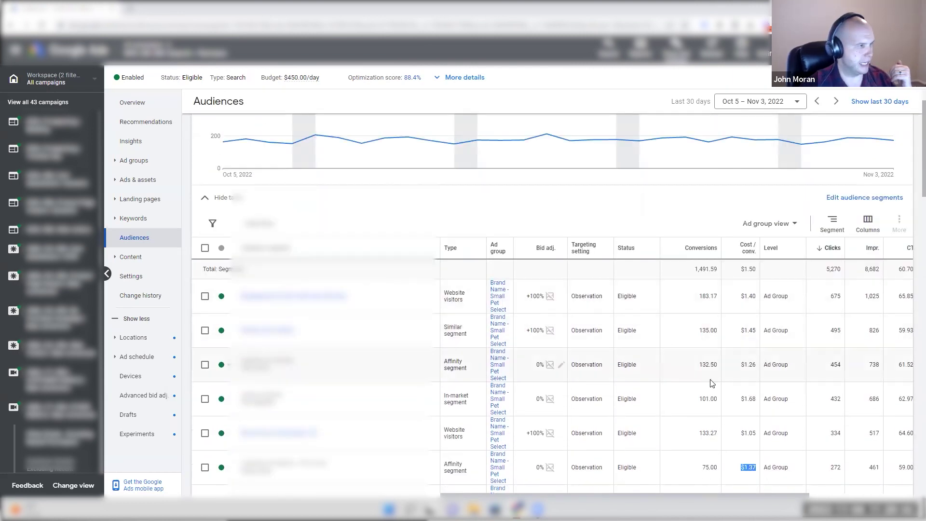
pyautogui.moveTo(730, 368); pyautogui.dragTo(699, 366)
pyautogui.moveTo(687, 400); pyautogui.dragTo(720, 400)
pyautogui.moveTo(685, 467); pyautogui.dragTo(719, 467)
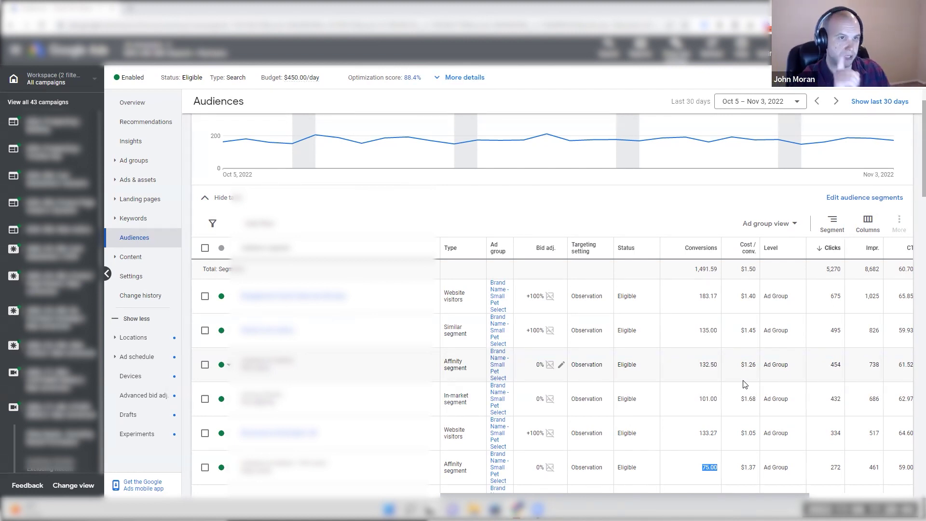
pyautogui.click(444, 363)
pyautogui.moveTo(444, 362); pyautogui.dragTo(468, 370)
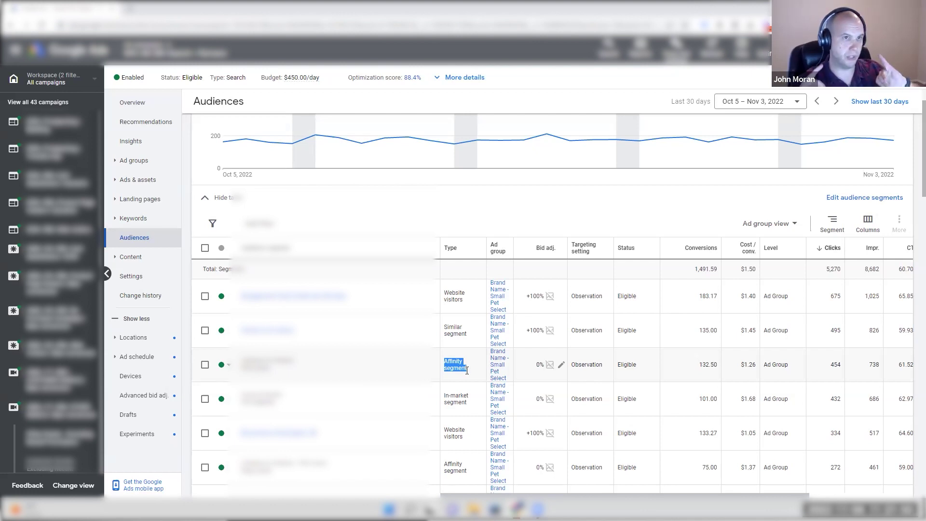
# - Return to all campaigns and check the cost per conversion of the $690.00/day Shopping campaign
pyautogui.click(140, 44)
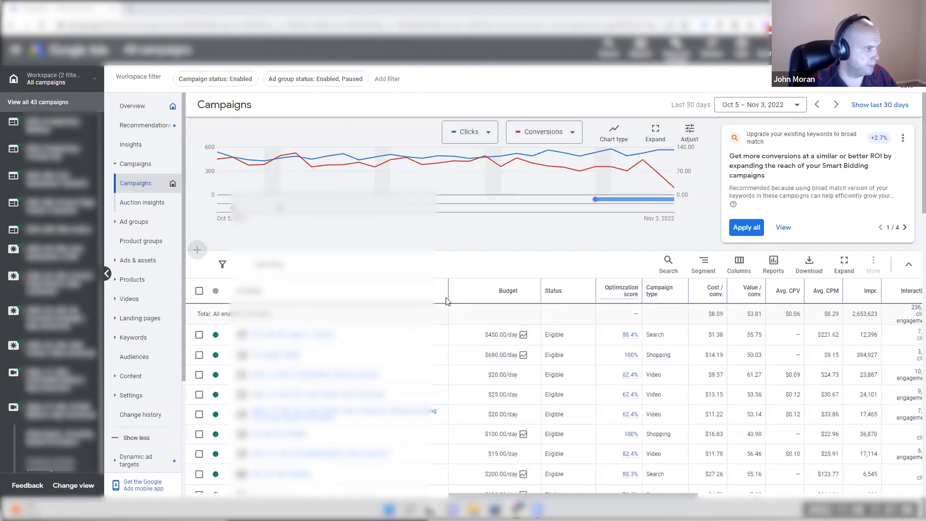
pyautogui.scroll(-1, 448, 302)
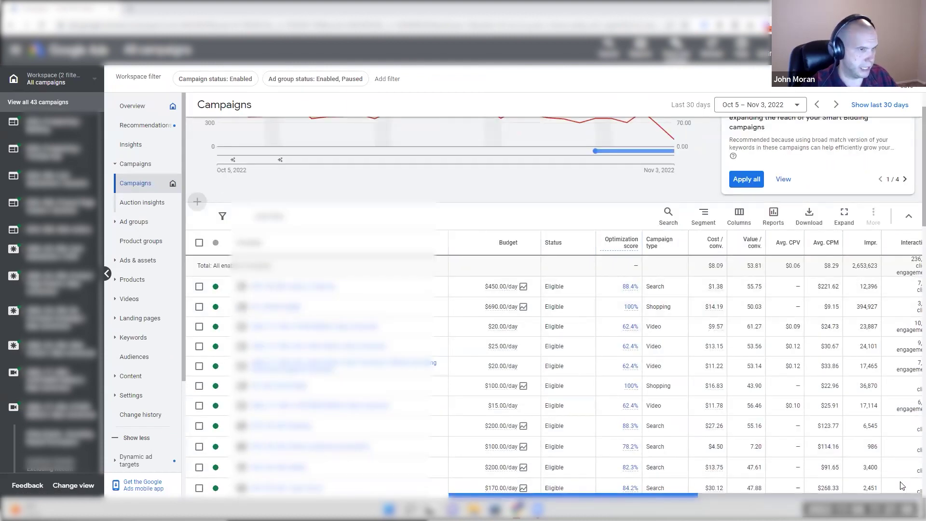
pyautogui.hscroll(5, 912, 484)
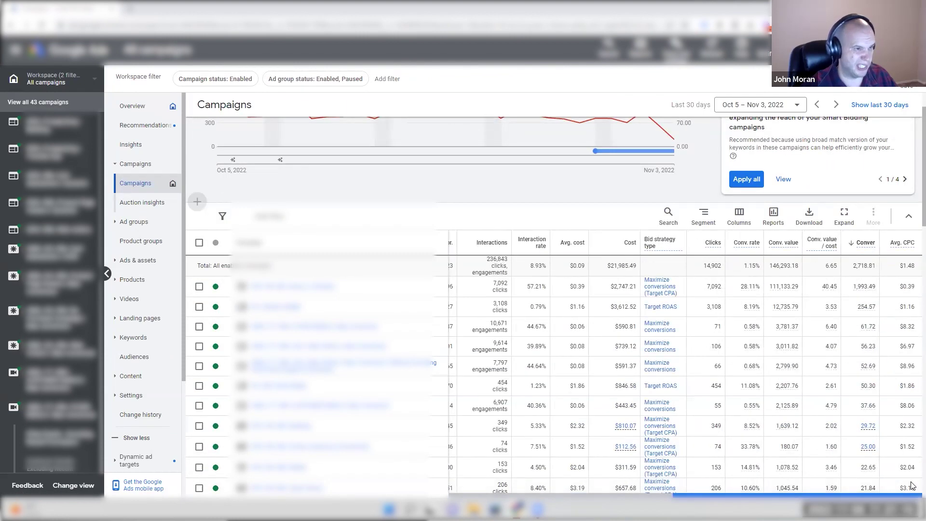
pyautogui.hscroll(-3, 657, 304)
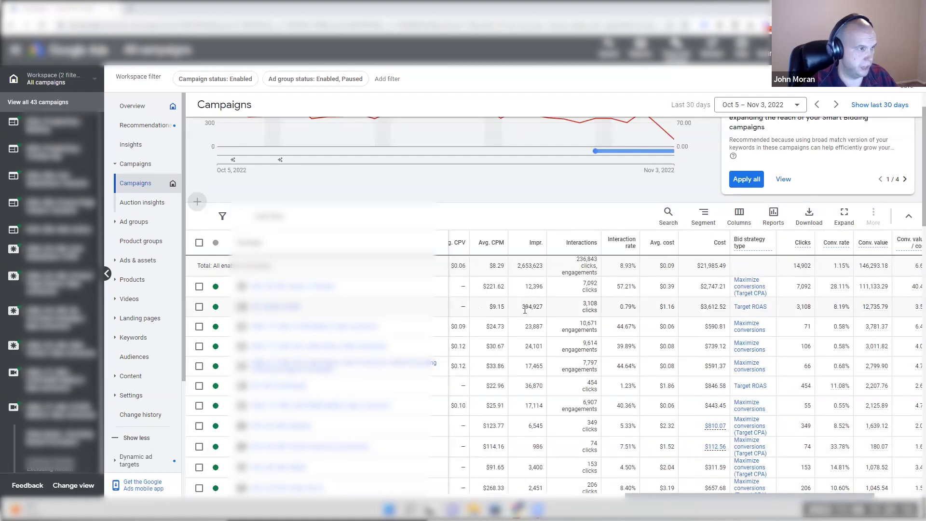
pyautogui.moveTo(705, 491); pyautogui.dragTo(584, 491)
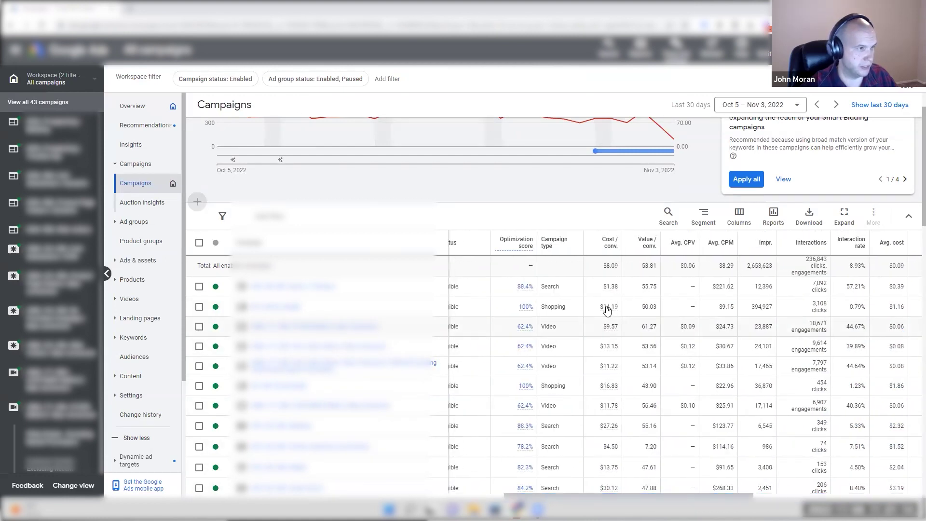
pyautogui.tripleClick(617, 309)
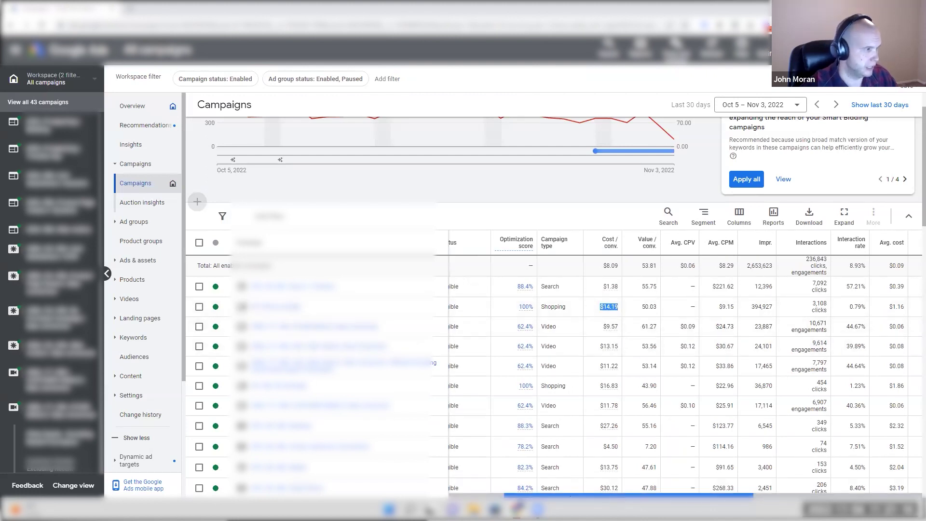
# - Limit the workspace to Video campaigns and bring up their cost, conversion and results columns
pyautogui.moveTo(614, 491); pyautogui.dragTo(559, 491)
pyautogui.scroll(-1, 316, 282)
pyautogui.click(67, 75)
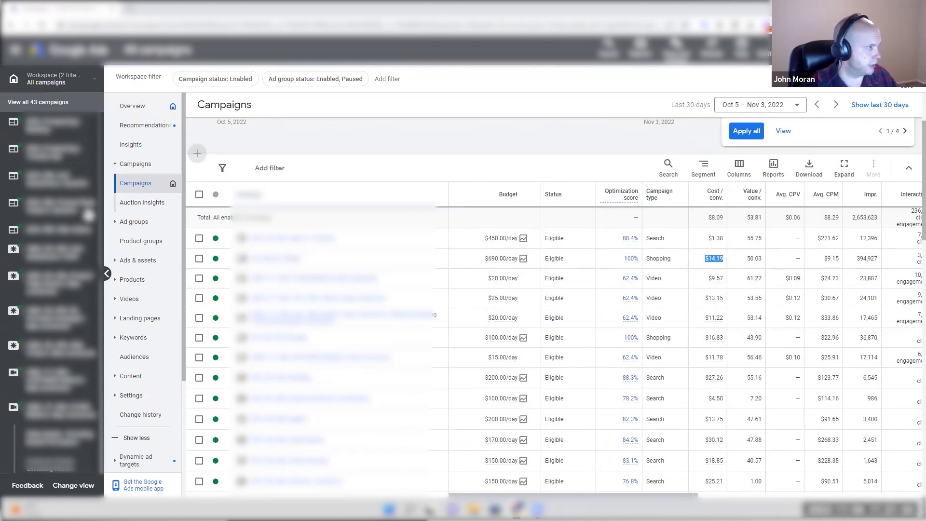
pyautogui.click(318, 216)
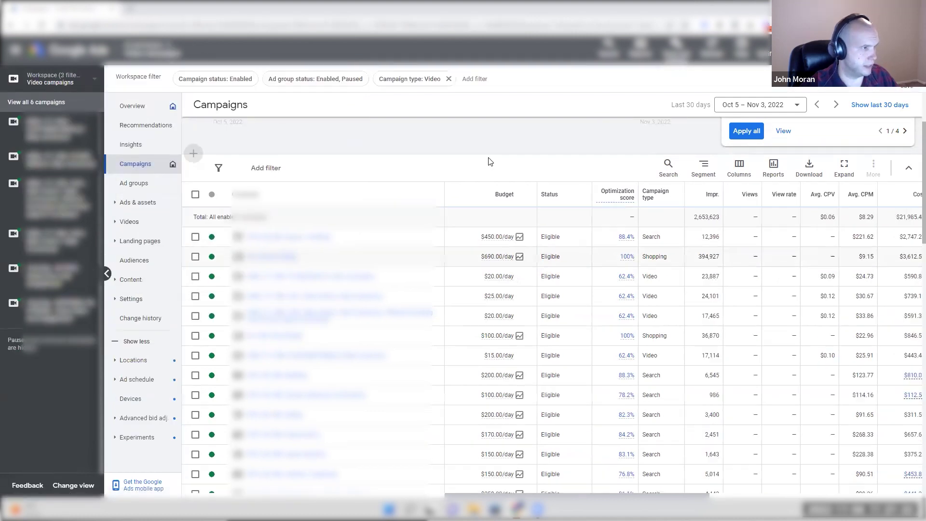
pyautogui.moveTo(643, 479); pyautogui.dragTo(851, 479)
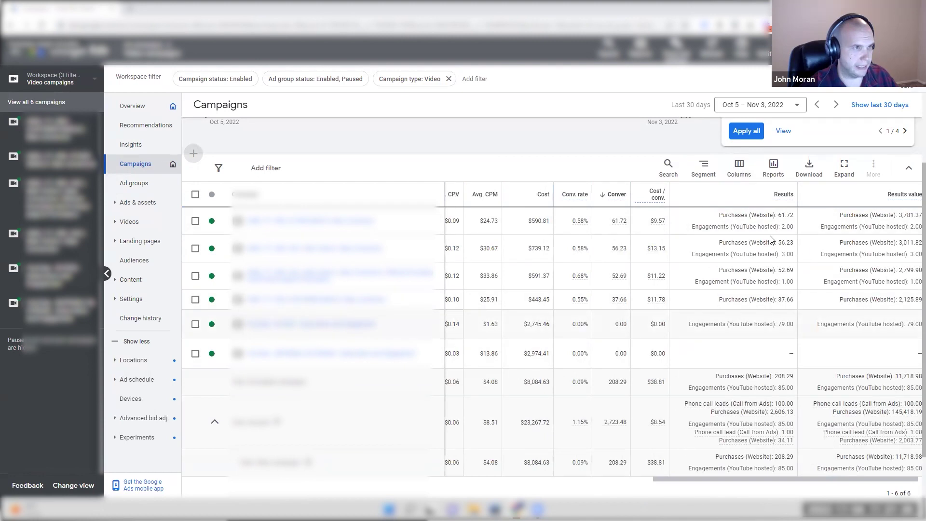
# - Remove the Results and Results value columns from the Video campaigns table
pyautogui.click(739, 166)
pyautogui.click(724, 196)
pyautogui.scroll(-1, 803, 334)
pyautogui.scroll(3, 791, 338)
pyautogui.click(288, 478)
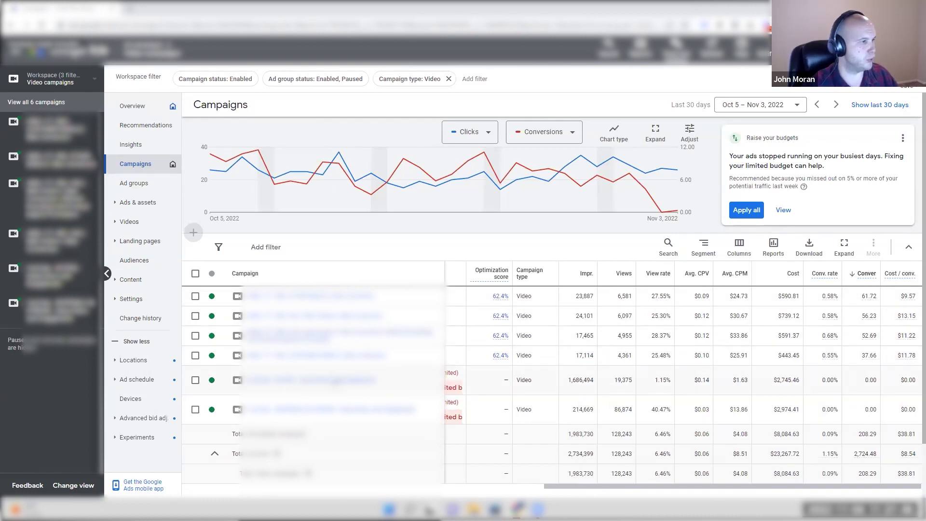
# - Open the audiences of the $85.00/day Video campaign and expand its age demographics table
pyautogui.click(53, 271)
pyautogui.click(145, 240)
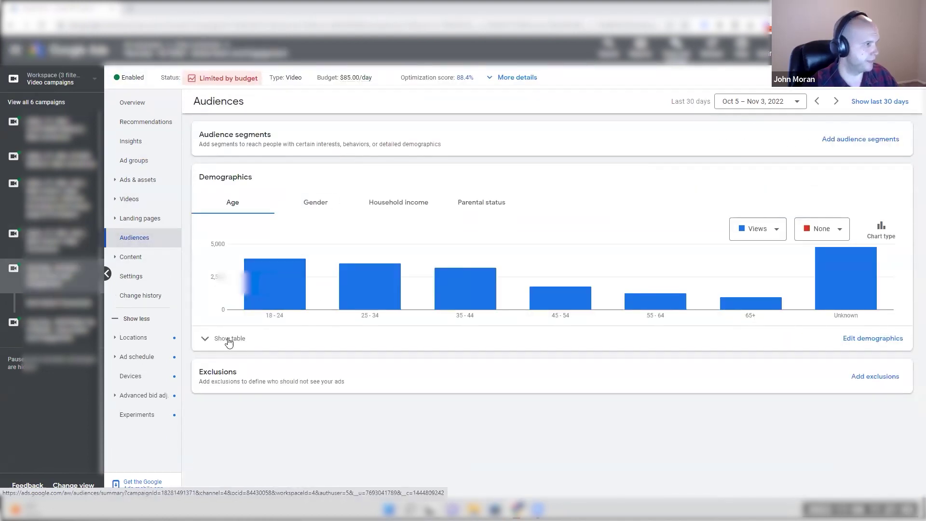
pyautogui.click(229, 340)
pyautogui.scroll(-4, 408, 302)
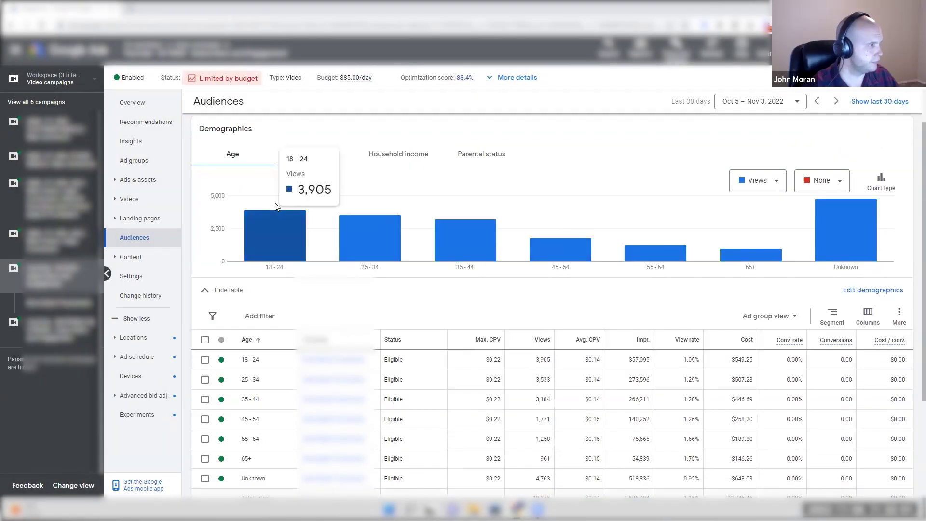
# - Open the campaign's in-feed video ad group and review its audience segments and age demographics table
pyautogui.click(135, 160)
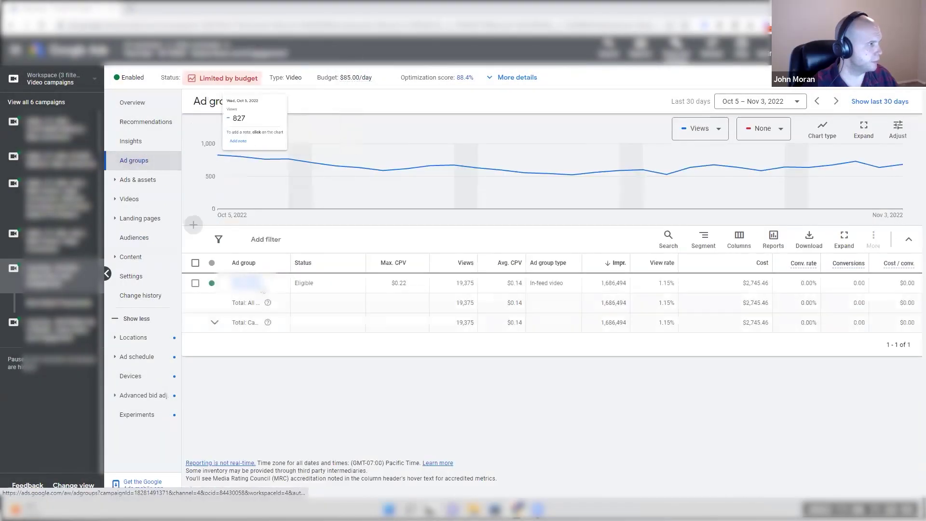
pyautogui.click(248, 284)
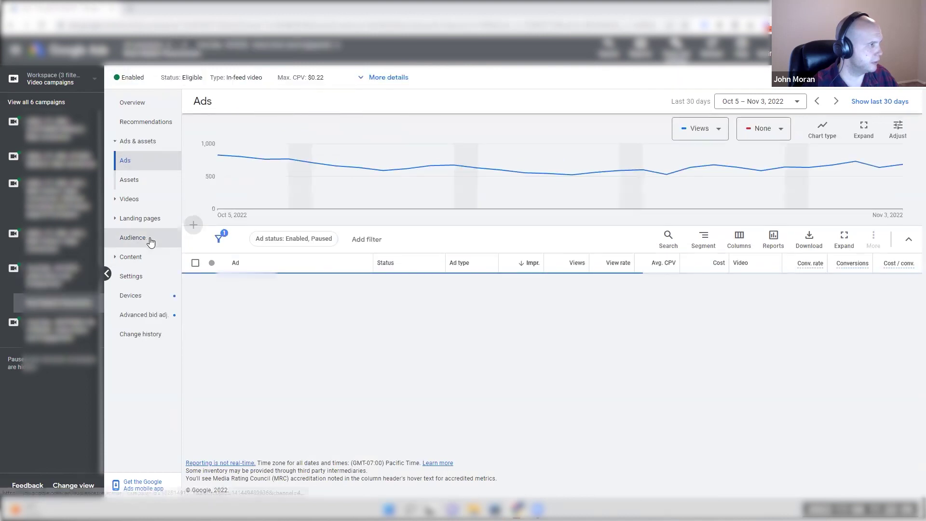
pyautogui.click(151, 241)
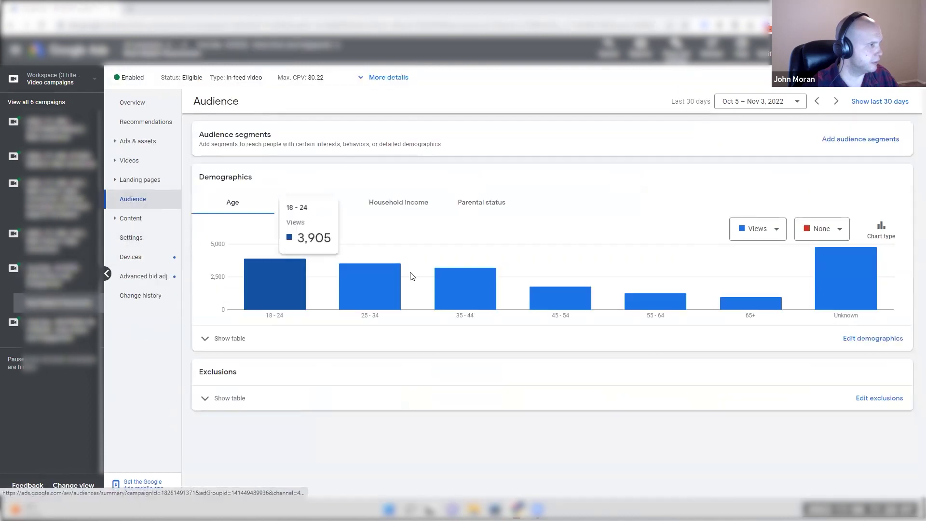
pyautogui.click(221, 338)
pyautogui.scroll(-3, 436, 333)
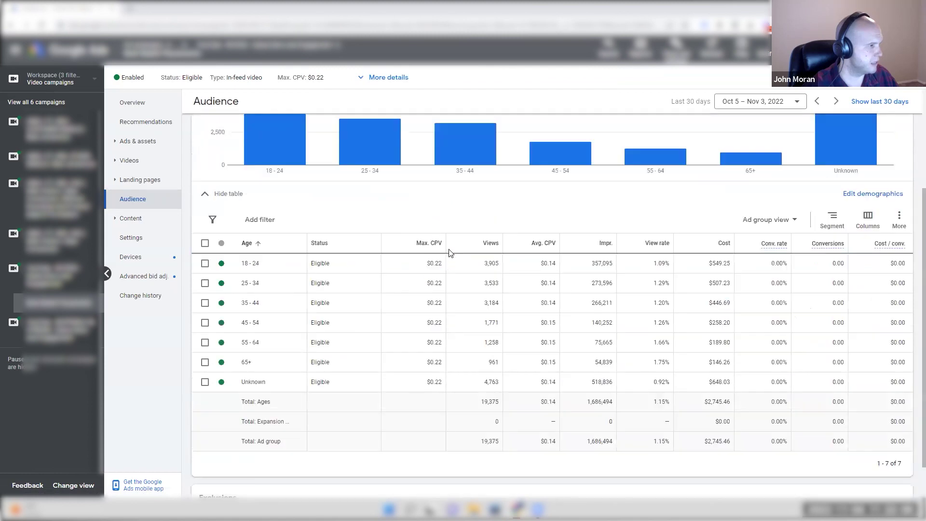
pyautogui.scroll(3, 415, 241)
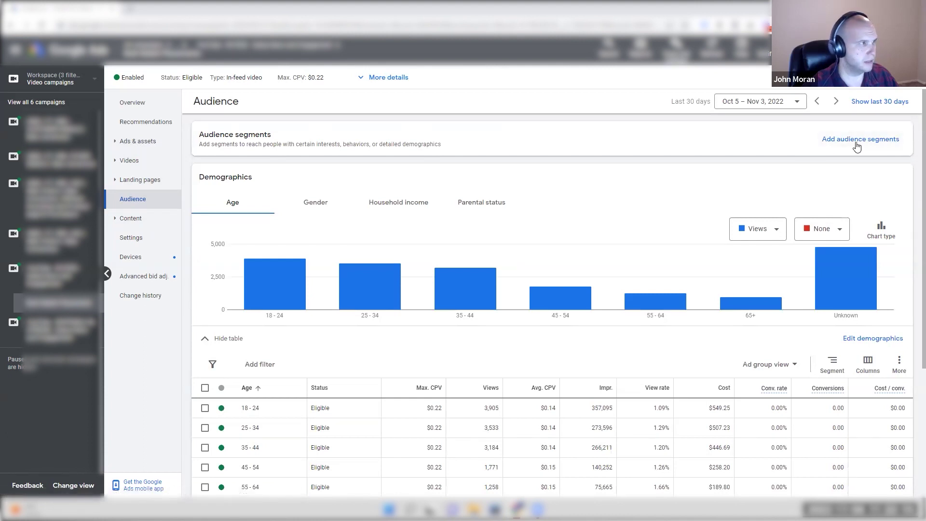
pyautogui.scroll(-5, 854, 145)
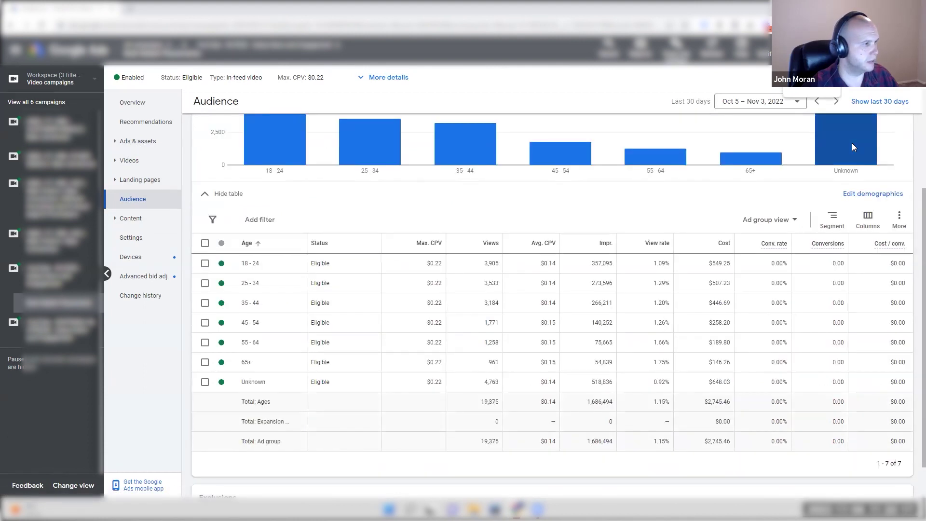
pyautogui.scroll(4, 327, 463)
pyautogui.scroll(1, 327, 463)
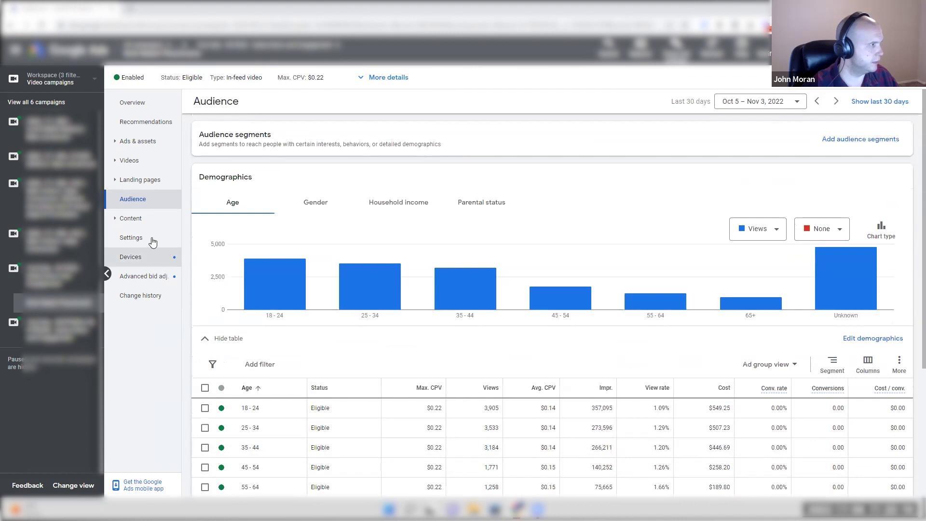
# - Review the YouTube placements targeted in the in-feed video ad group, including their views and costs
pyautogui.click(136, 221)
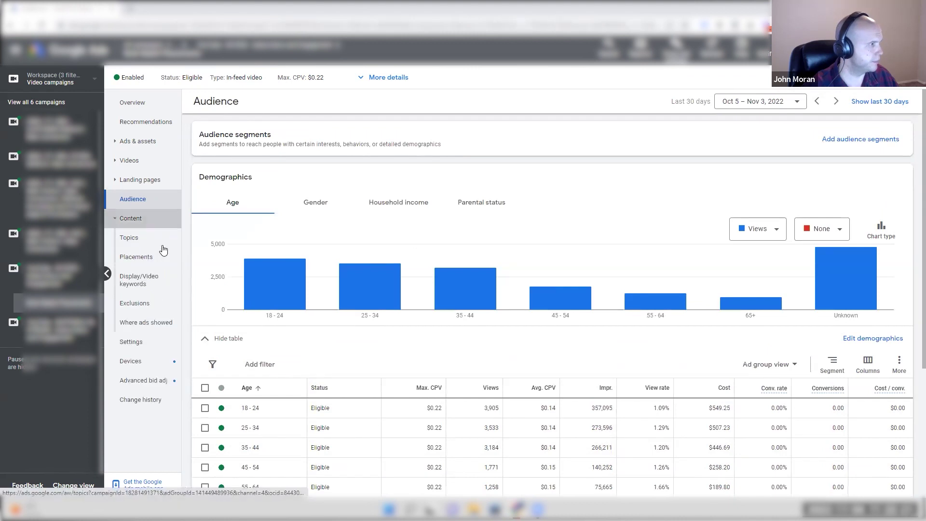
pyautogui.click(148, 258)
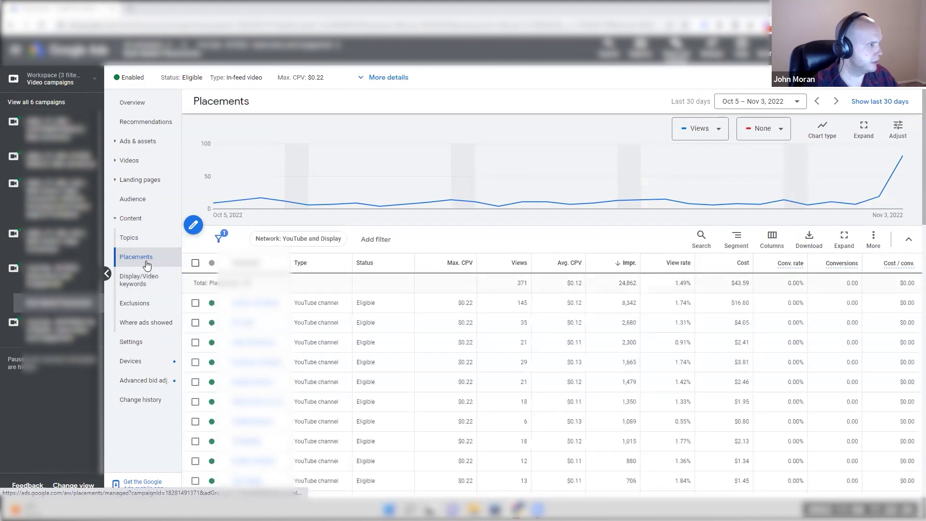
pyautogui.scroll(-1, 289, 300)
pyautogui.scroll(1, 493, 332)
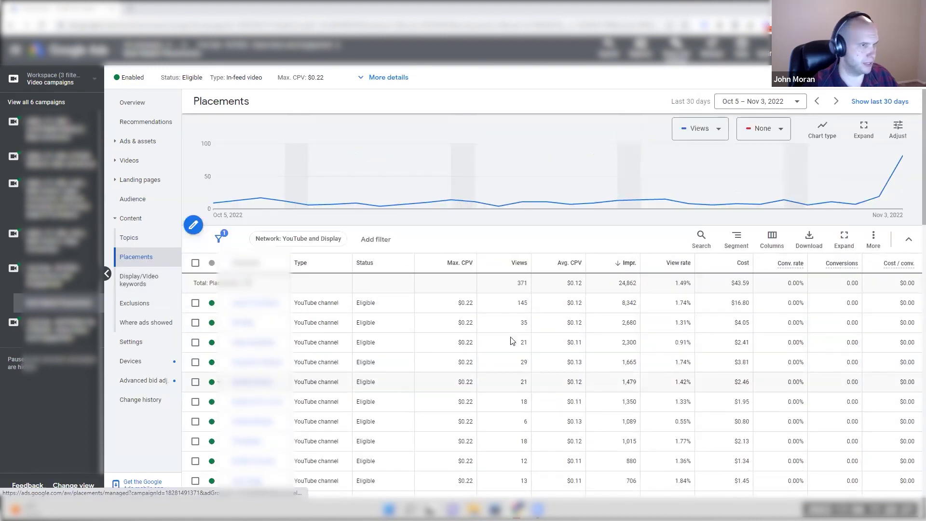
pyautogui.moveTo(456, 209)
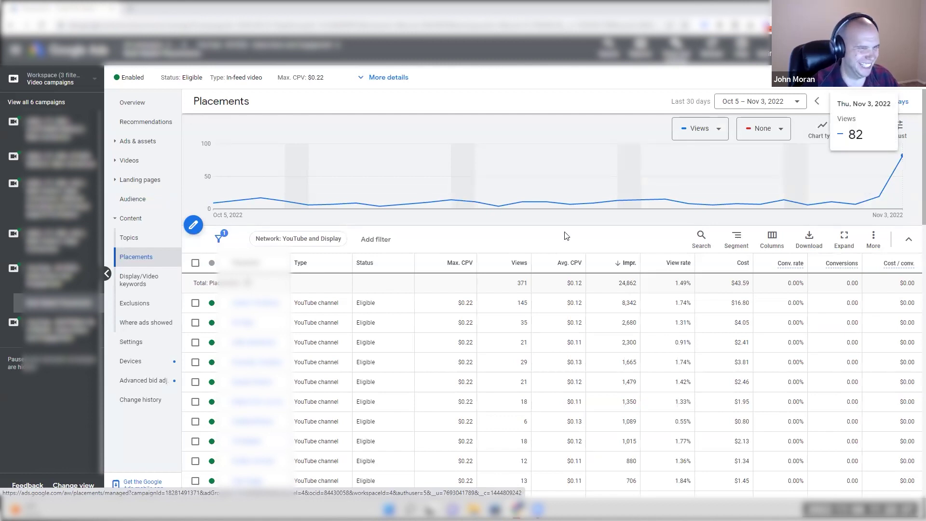
pyautogui.scroll(-5, 507, 254)
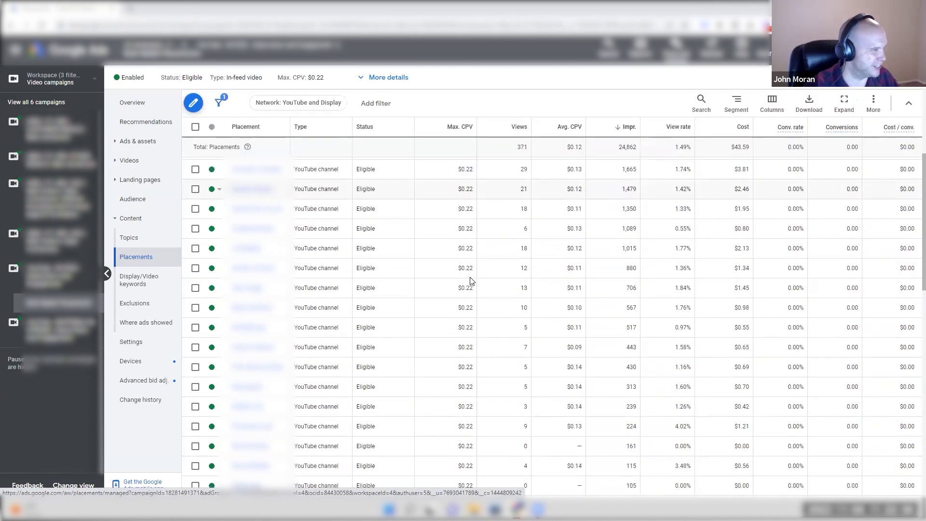
pyautogui.scroll(3, 471, 278)
# - Sort the placements by conversions and check the cost in the total rows at the end of the table
pyautogui.click(820, 169)
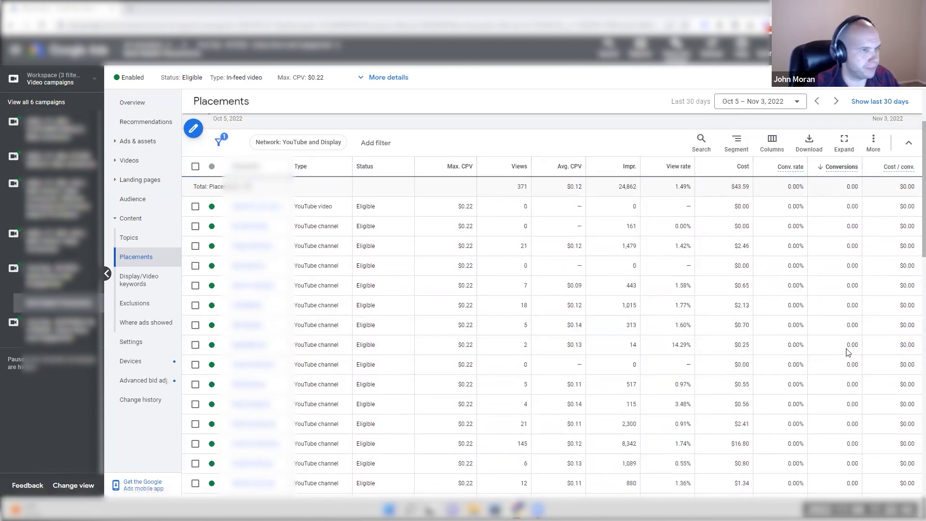
pyautogui.scroll(-10, 820, 251)
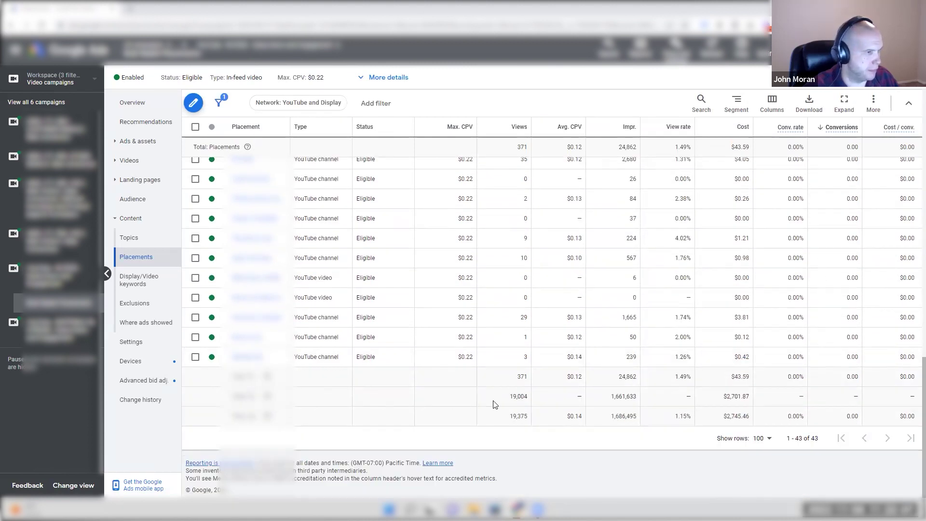
pyautogui.moveTo(717, 403); pyautogui.dragTo(760, 404)
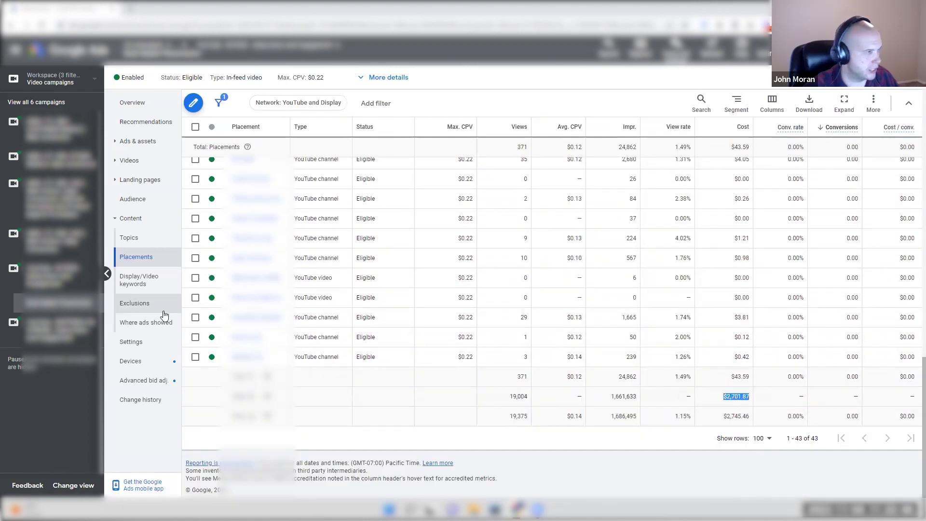
# - Check the ad group's display/video keywords and topic exclusions, and open the report of where its ads showed
pyautogui.click(149, 287)
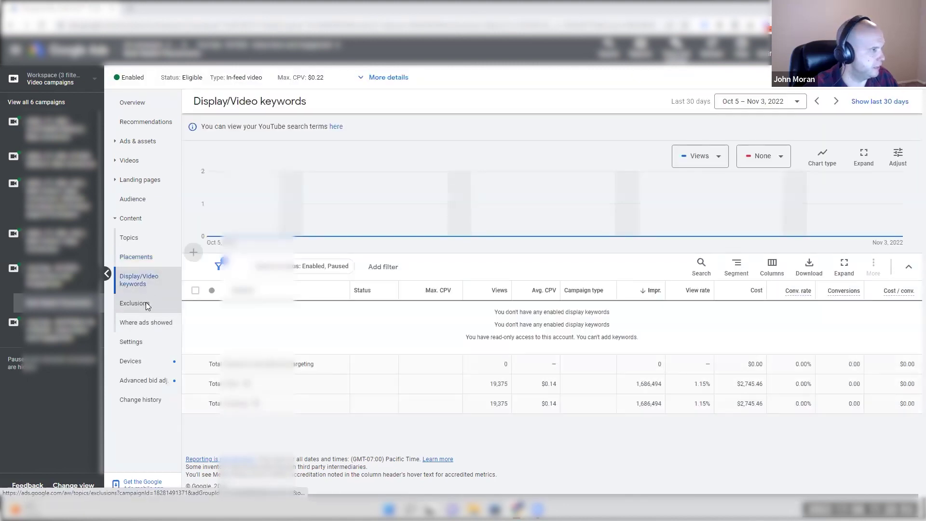
pyautogui.click(151, 302)
pyautogui.click(161, 323)
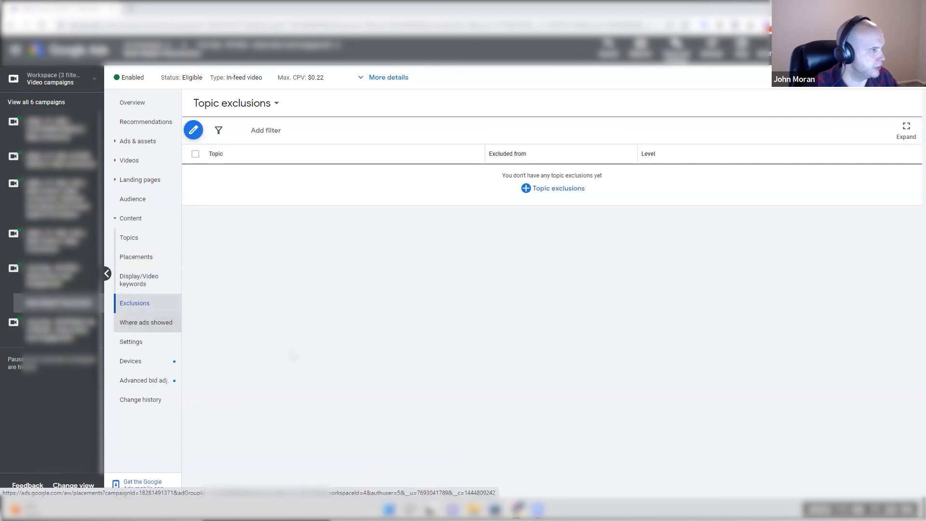
# - Compare the views, impressions and cost of the Site placement with those of the YouTube channel placements
pyautogui.scroll(-1, 469, 251)
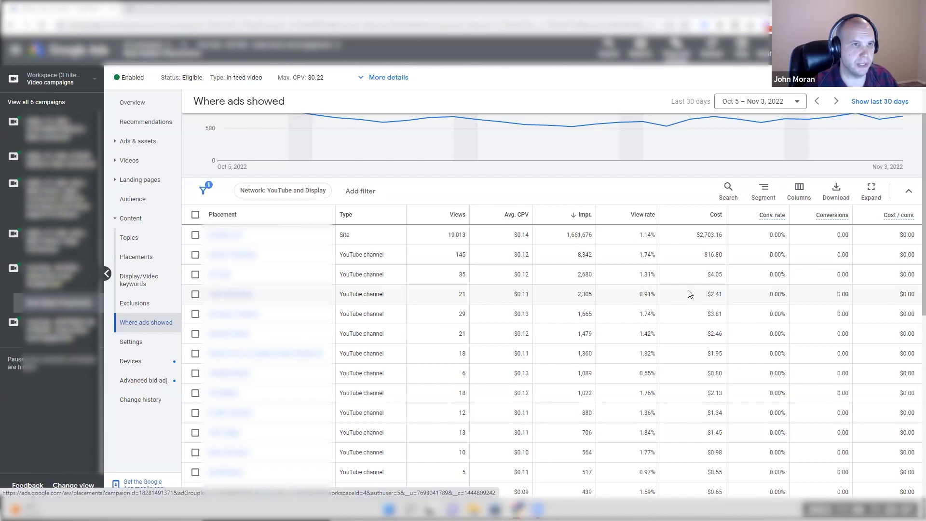
pyautogui.scroll(-1, 702, 222)
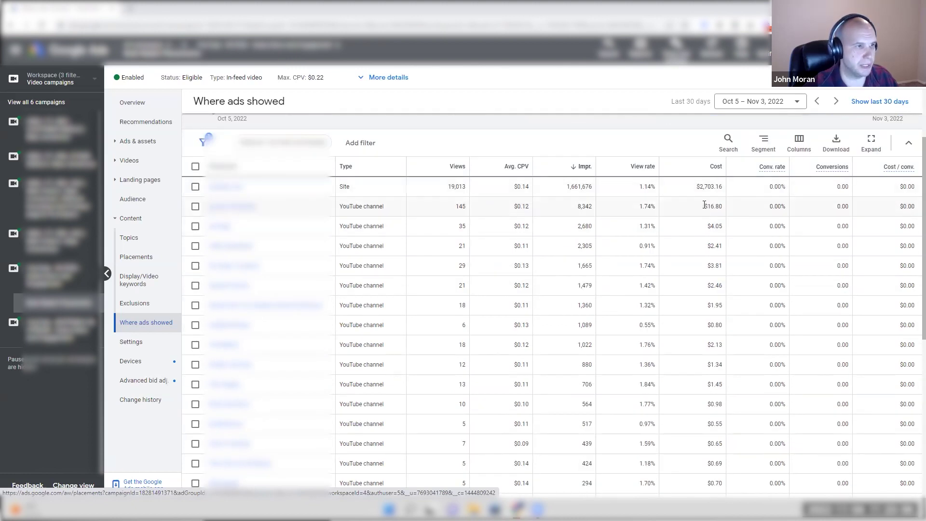
pyautogui.moveTo(705, 205); pyautogui.dragTo(707, 206)
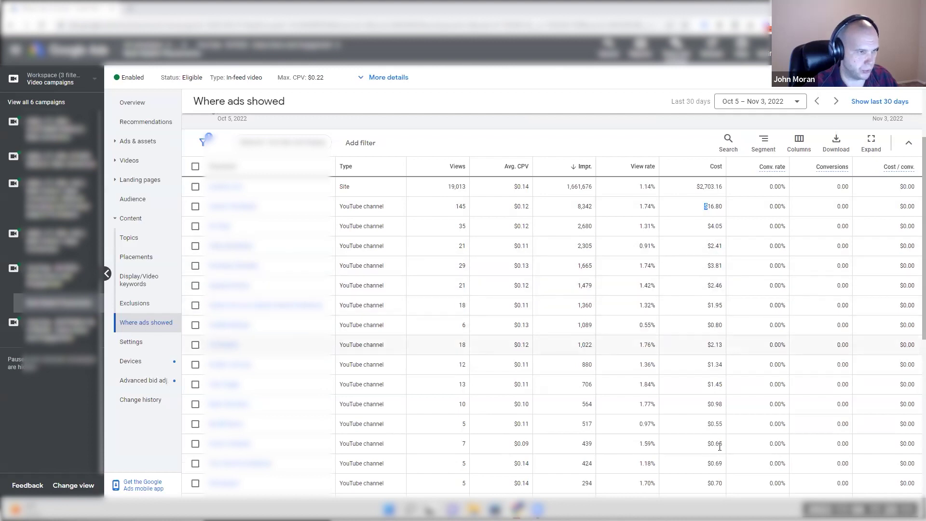
pyautogui.scroll(-6, 703, 392)
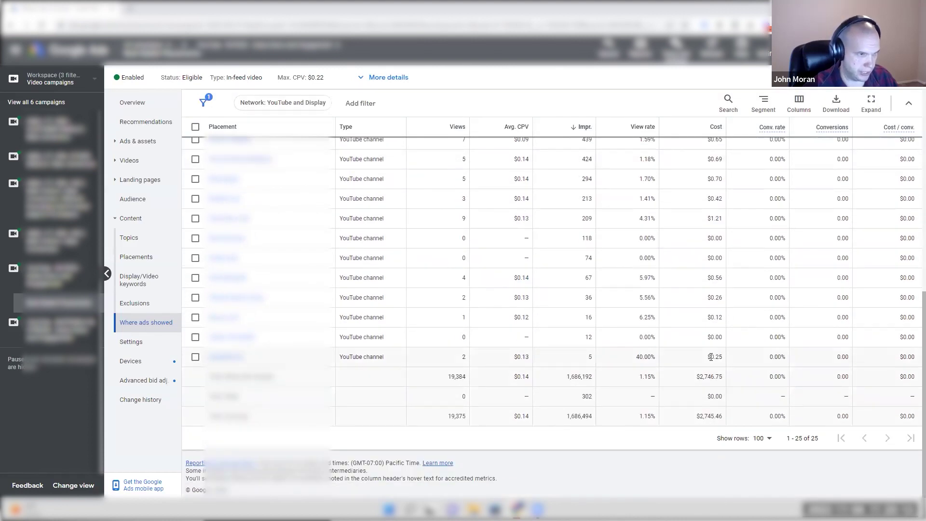
pyautogui.scroll(7, 711, 357)
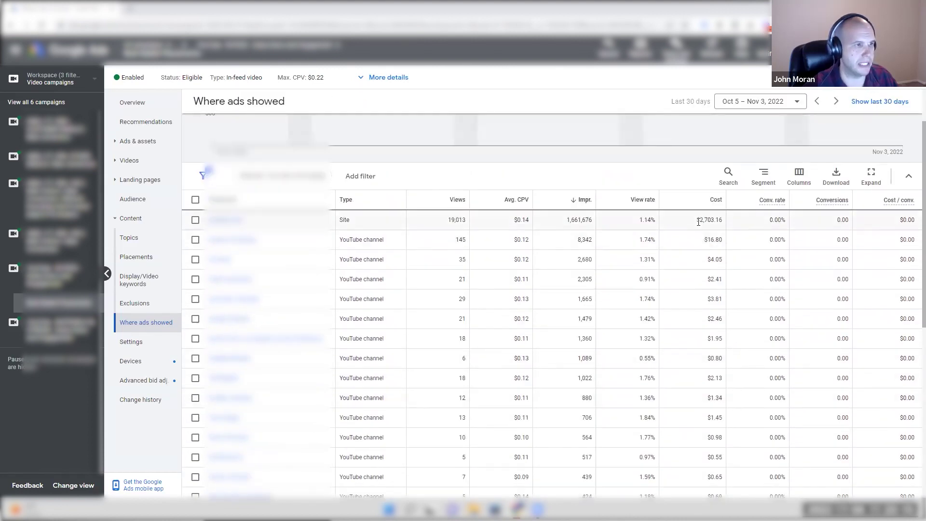
pyautogui.moveTo(438, 229); pyautogui.dragTo(679, 227)
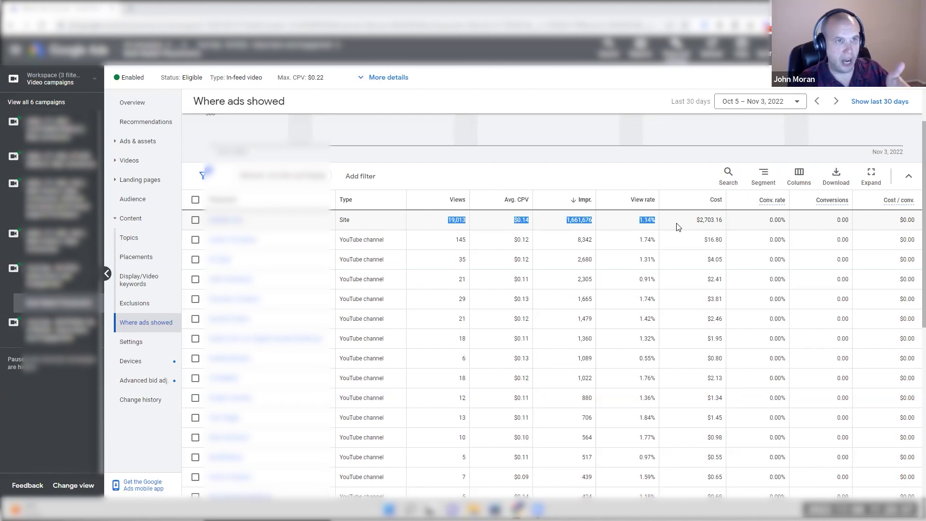
# - Check the Site placement's views, impressions, cost and conversions in the report of where the in-feed ads showed
pyautogui.moveTo(849, 220); pyautogui.dragTo(839, 218)
pyautogui.click(840, 220)
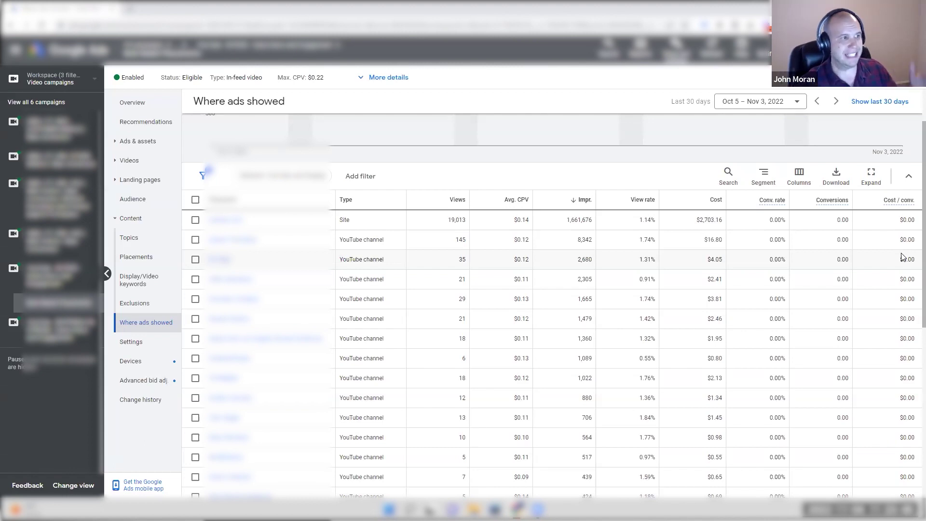
pyautogui.moveTo(445, 220); pyautogui.dragTo(737, 226)
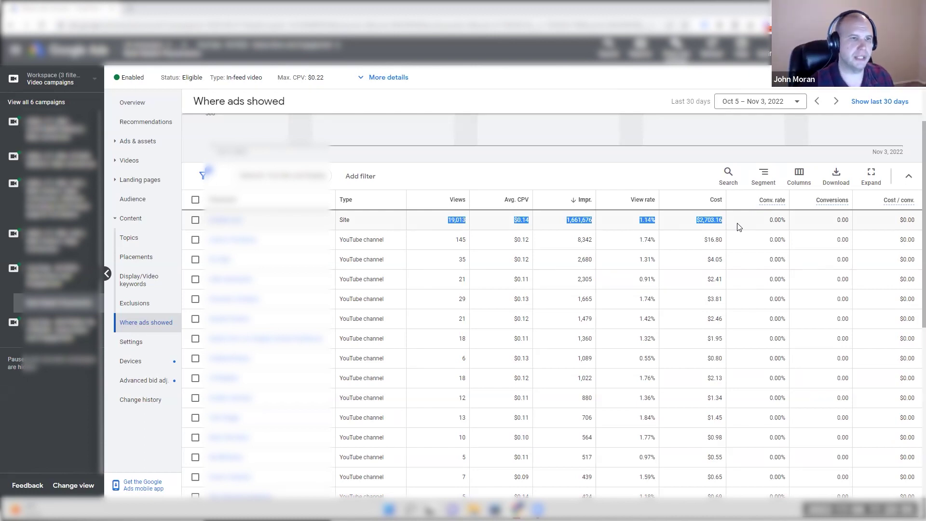
pyautogui.click(487, 225)
pyautogui.moveTo(810, 233); pyautogui.dragTo(849, 232)
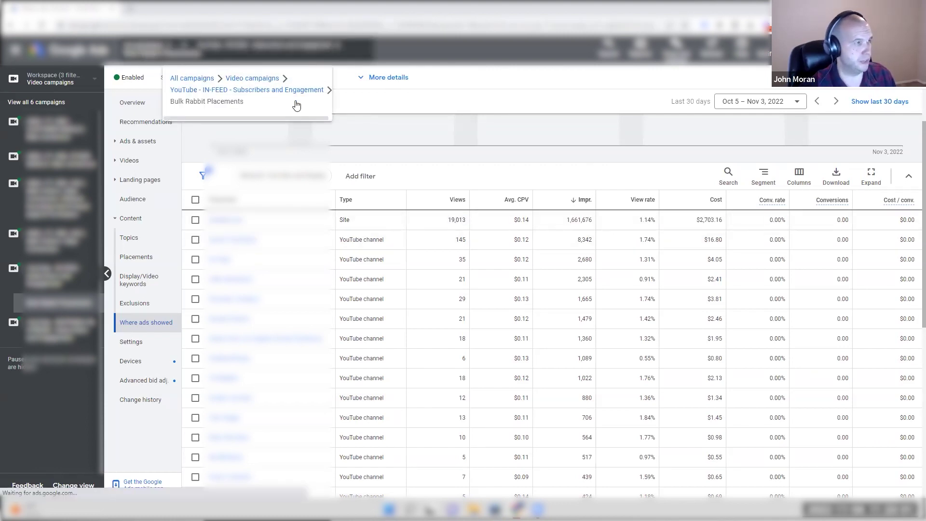
# - Open the content placements of the skippable in-stream Video campaign with the $100.00/day budget
pyautogui.click(295, 104)
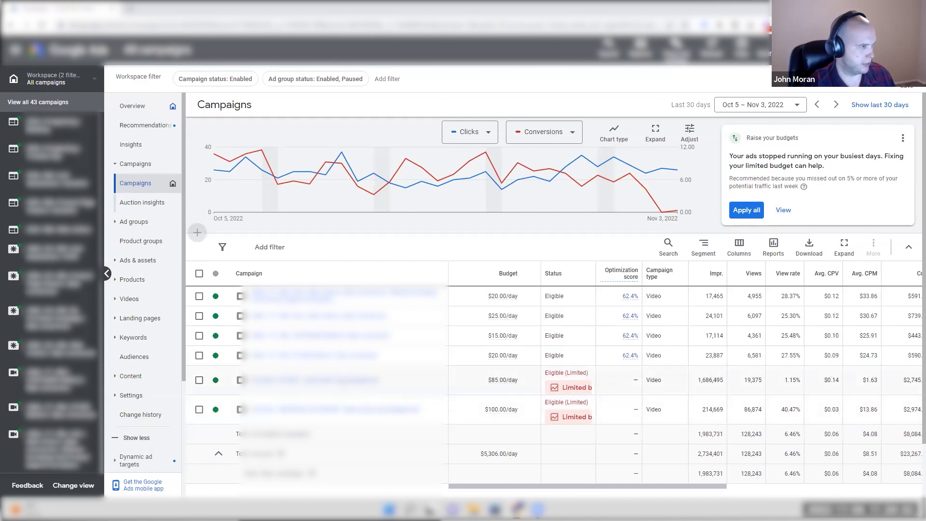
pyautogui.click(332, 409)
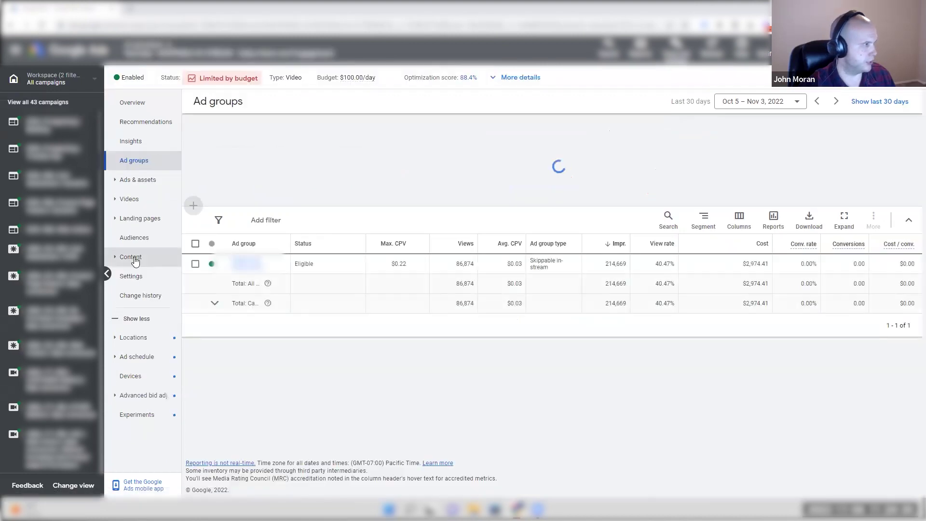
pyautogui.click(130, 257)
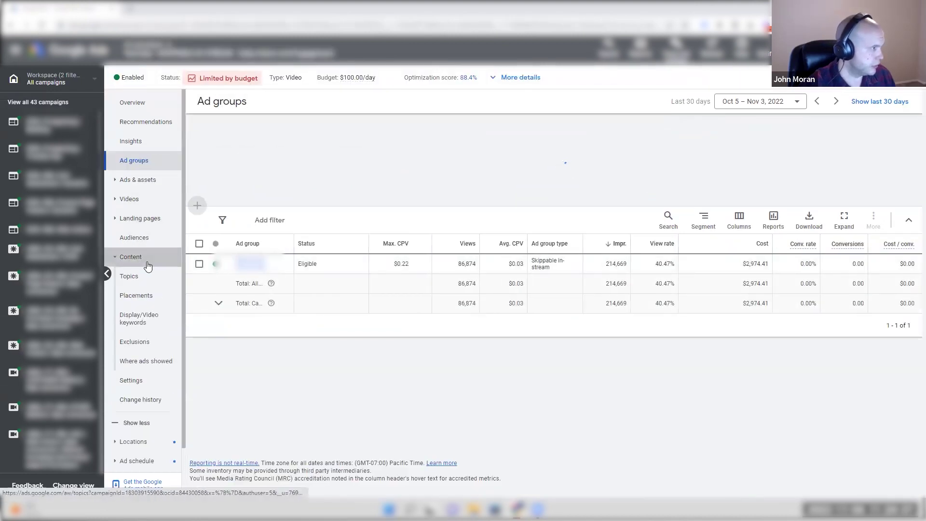
pyautogui.click(136, 295)
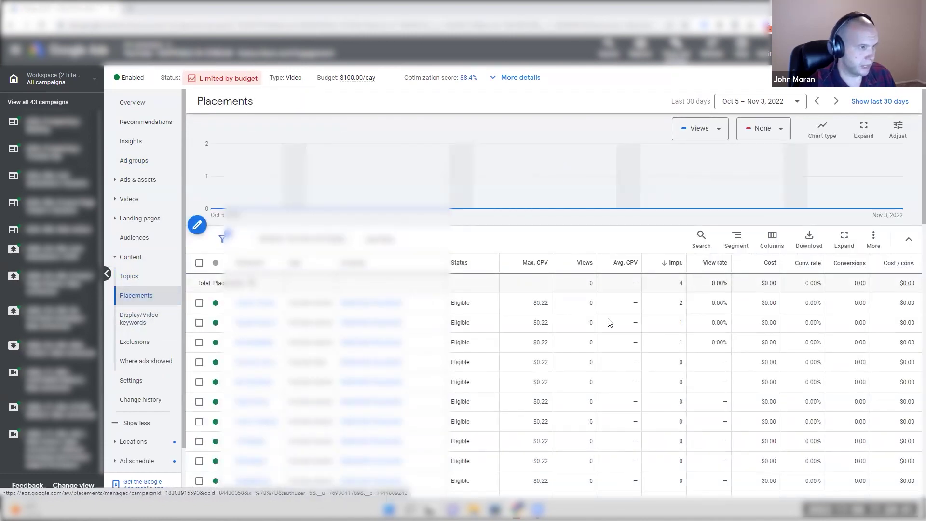
# - Review the campaign's targeted placements and compare their views, impressions and cost with the total rows at the end of the table
pyautogui.scroll(-5, 610, 320)
pyautogui.scroll(-5, 638, 330)
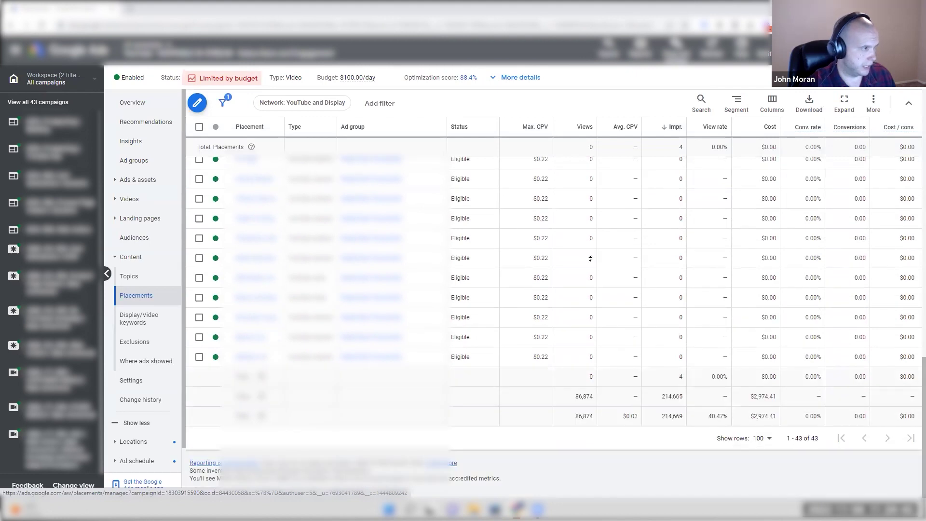
pyautogui.scroll(10, 631, 397)
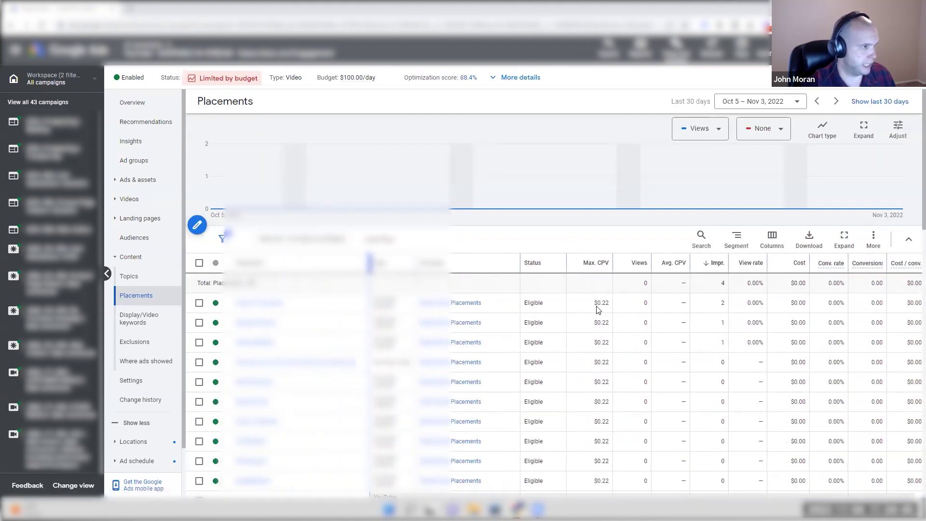
pyautogui.scroll(-3, 707, 424)
pyautogui.scroll(-5, 708, 424)
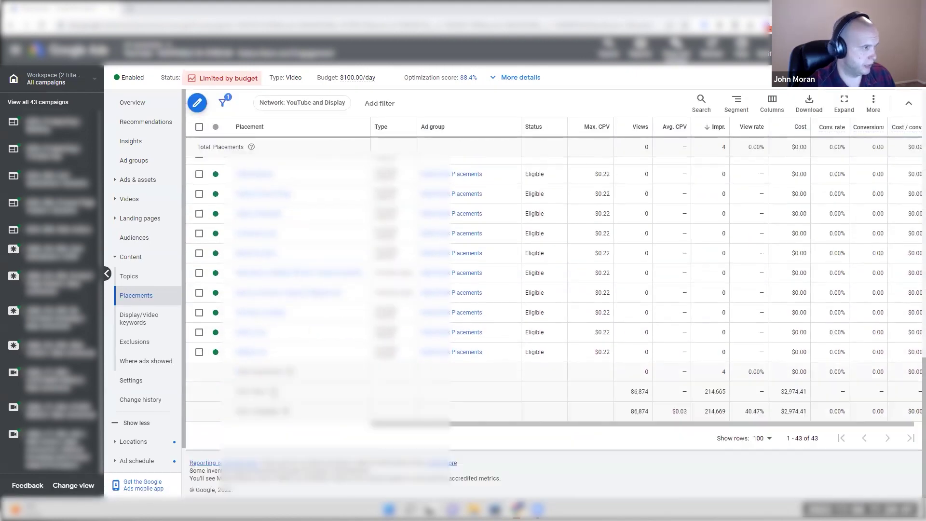
pyautogui.moveTo(274, 391)
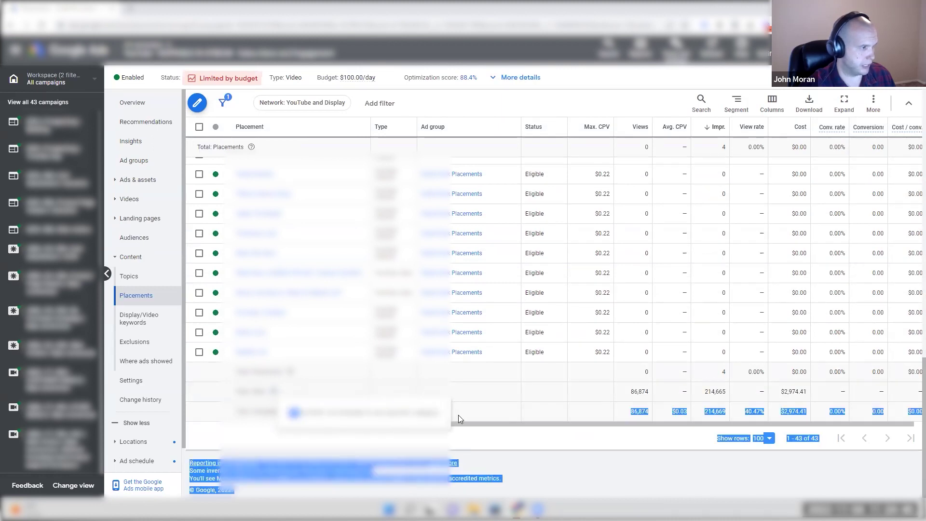
pyautogui.moveTo(780, 391); pyautogui.dragTo(811, 389)
pyautogui.click(799, 379)
pyautogui.scroll(5, 817, 268)
pyautogui.scroll(3, 782, 273)
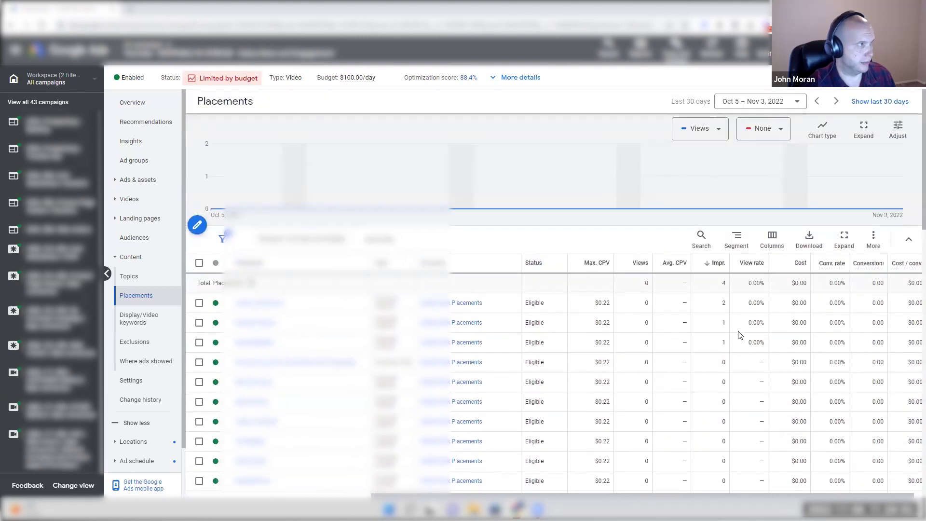
pyautogui.scroll(-1, 741, 334)
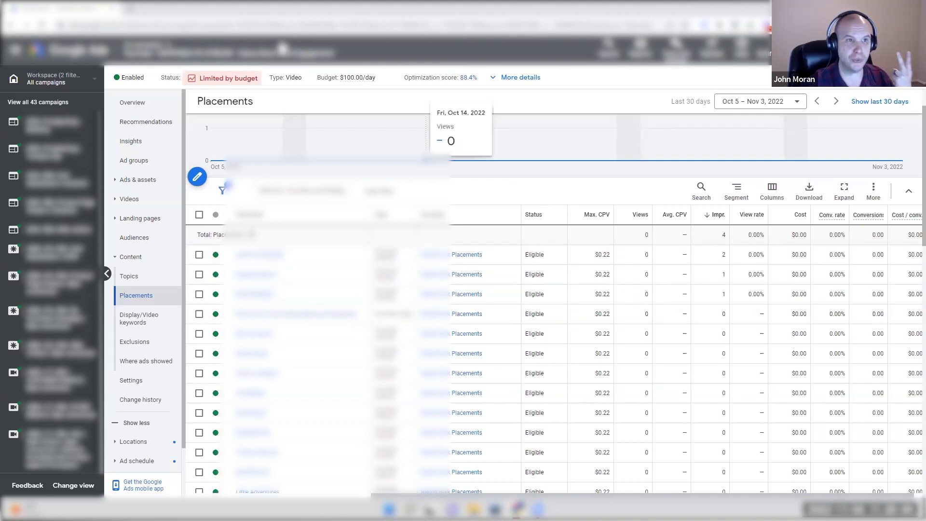
# - Return to the campaign list, restrict it to Video campaigns, and check the cost in the account total row
pyautogui.click(176, 78)
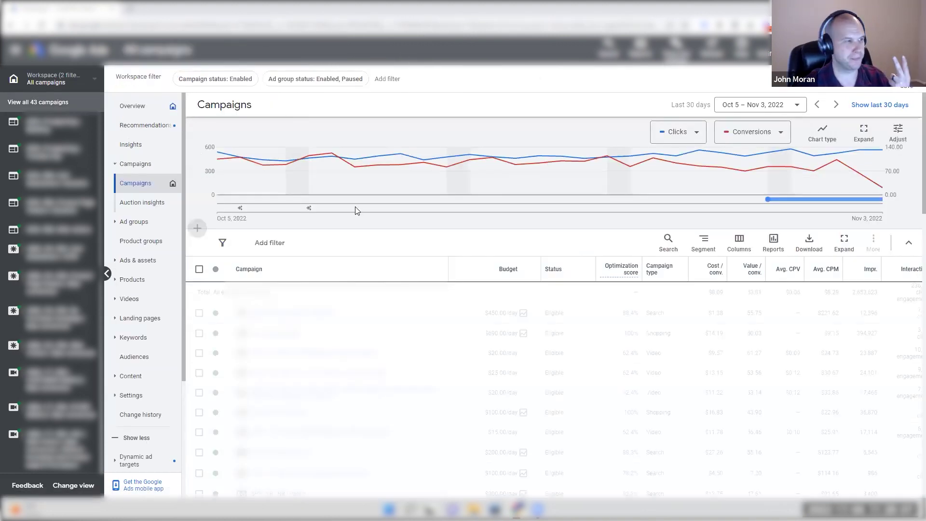
pyautogui.click(98, 97)
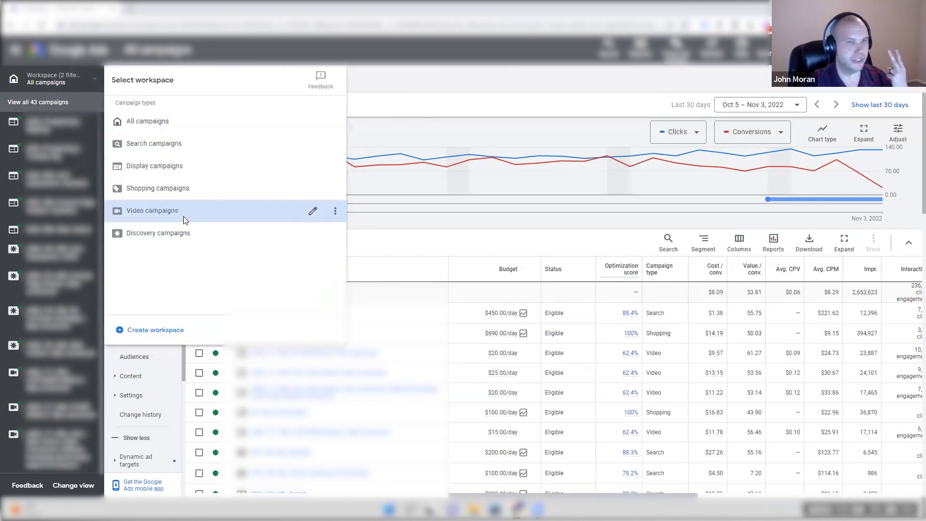
pyautogui.click(180, 219)
pyautogui.moveTo(750, 481); pyautogui.dragTo(814, 482)
pyautogui.moveTo(808, 430); pyautogui.dragTo(837, 450)
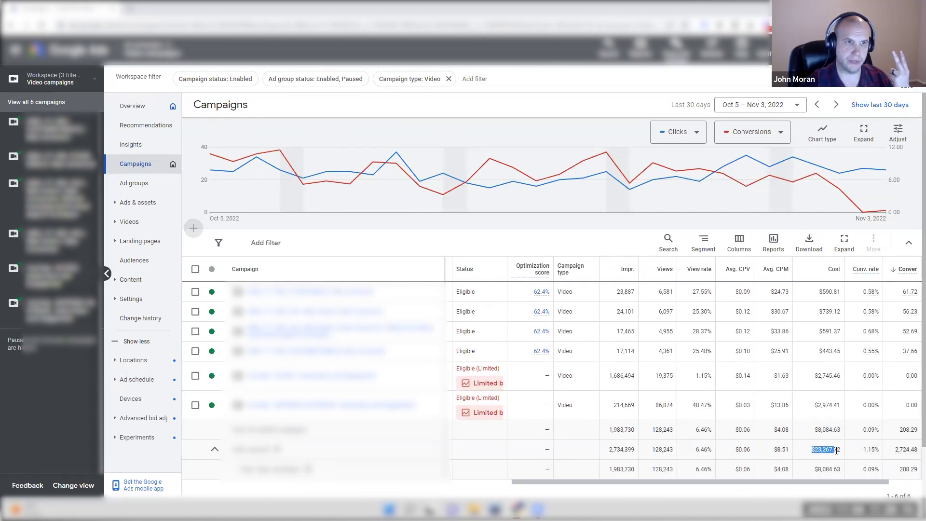
# - Compare the cost and conversions of the two budget-limited Video campaigns with the Video campaigns' total cost
pyautogui.moveTo(841, 376); pyautogui.dragTo(814, 377)
pyautogui.tripleClick(822, 409)
pyautogui.click(831, 380)
pyautogui.moveTo(818, 430); pyautogui.dragTo(839, 430)
pyautogui.click(830, 394)
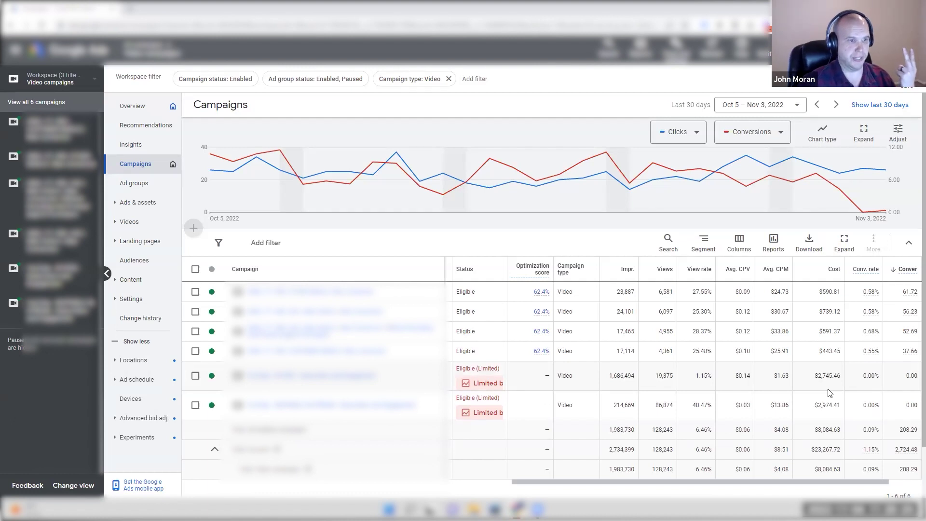
pyautogui.moveTo(899, 376); pyautogui.dragTo(915, 375)
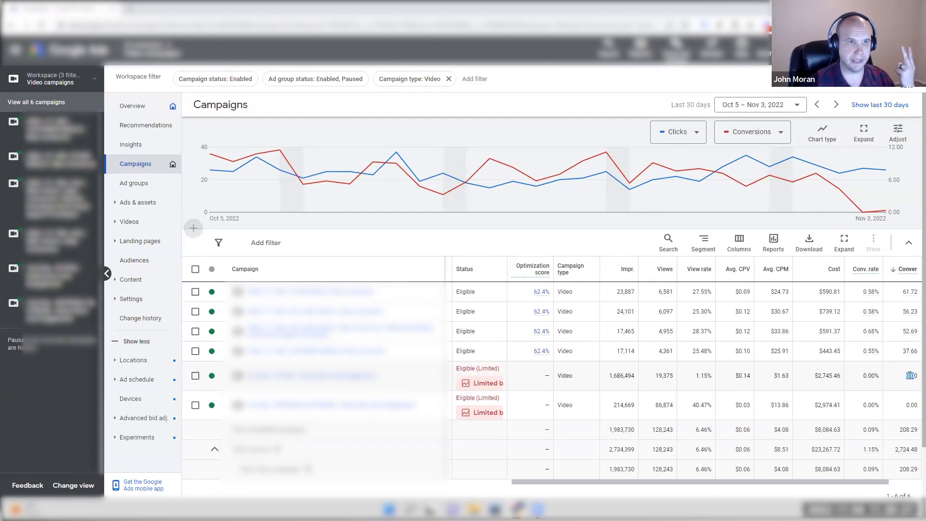
pyautogui.hscroll(2, 841, 479)
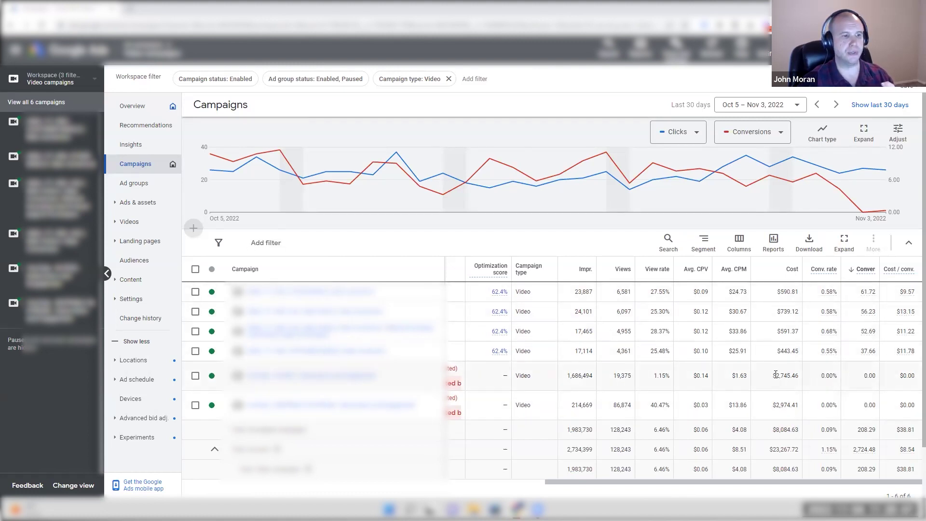
pyautogui.moveTo(776, 375); pyautogui.dragTo(788, 405)
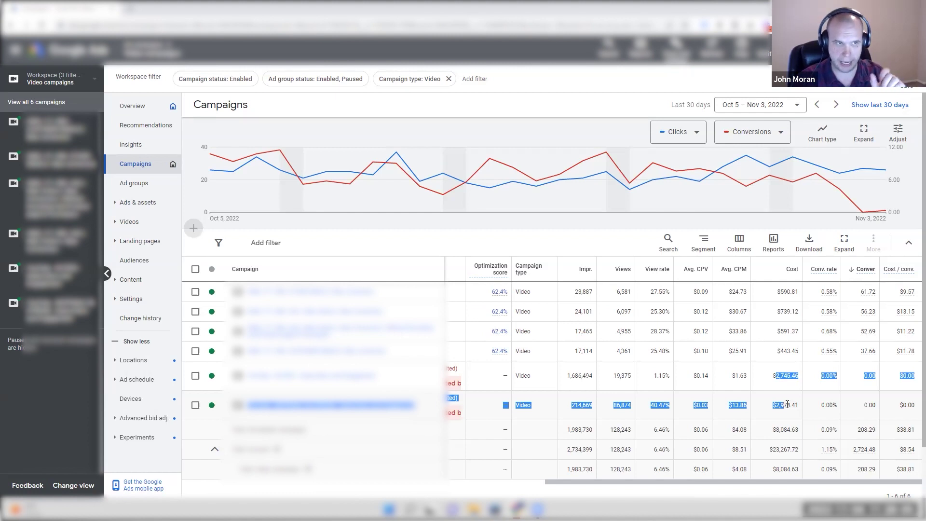
# - Open the workspace selection to choose another campaign type
pyautogui.click(91, 80)
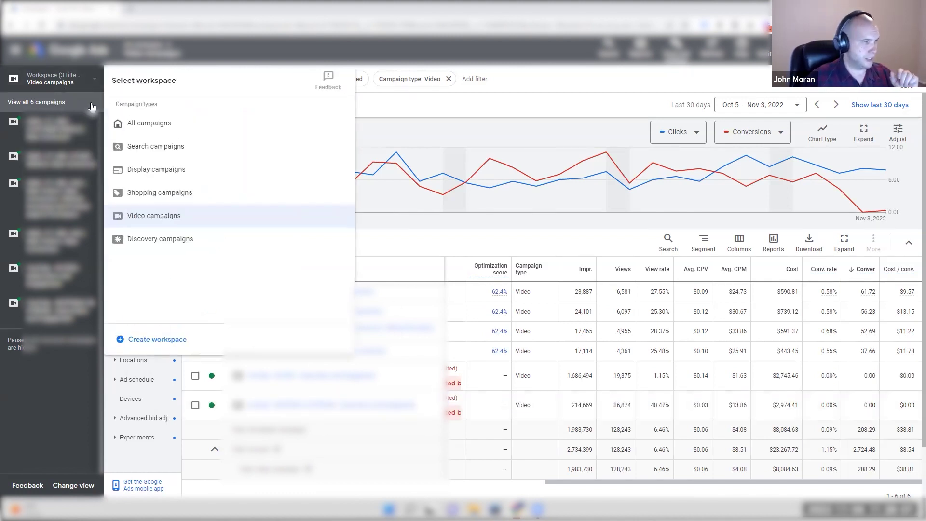